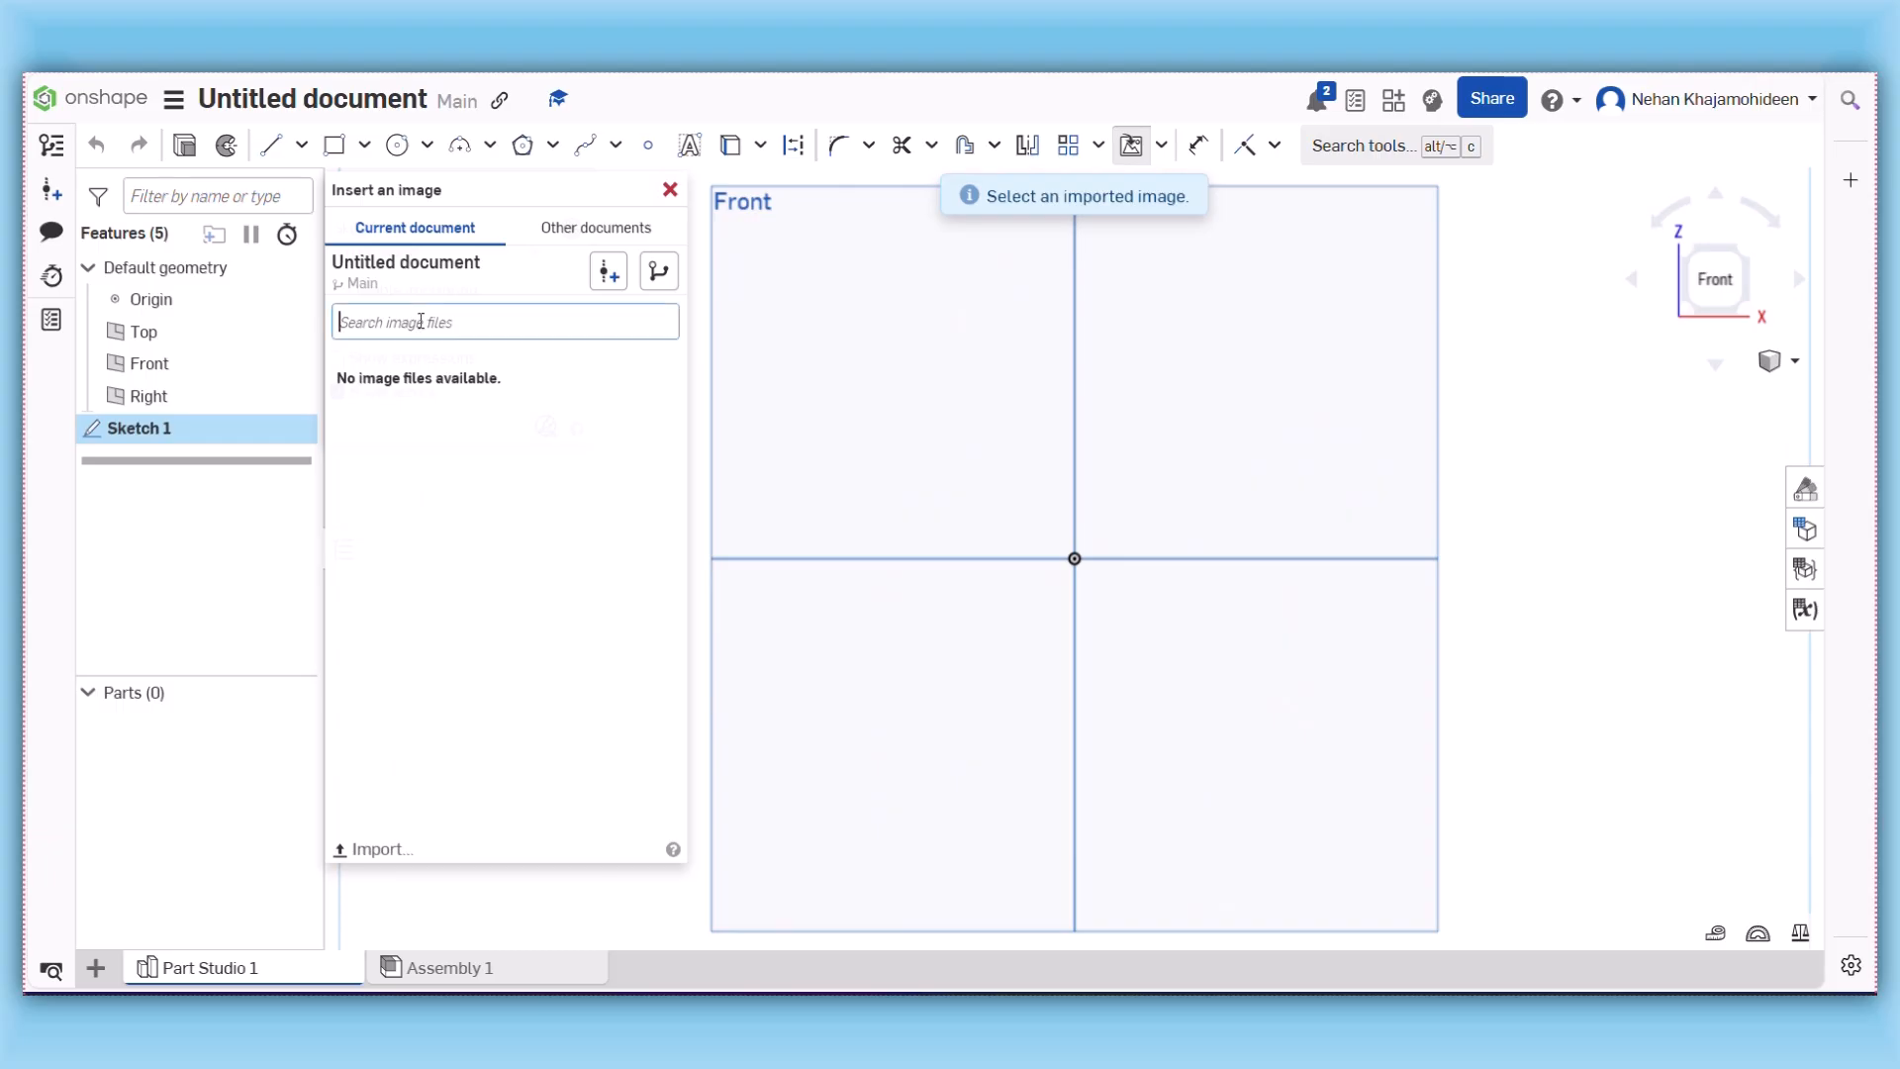
- Insert the bcv.png image from the owned documents into the Front plane sketch and move it so the truck surrounds the origin
{"action": "left_click", "coordinate": [555, 245]}
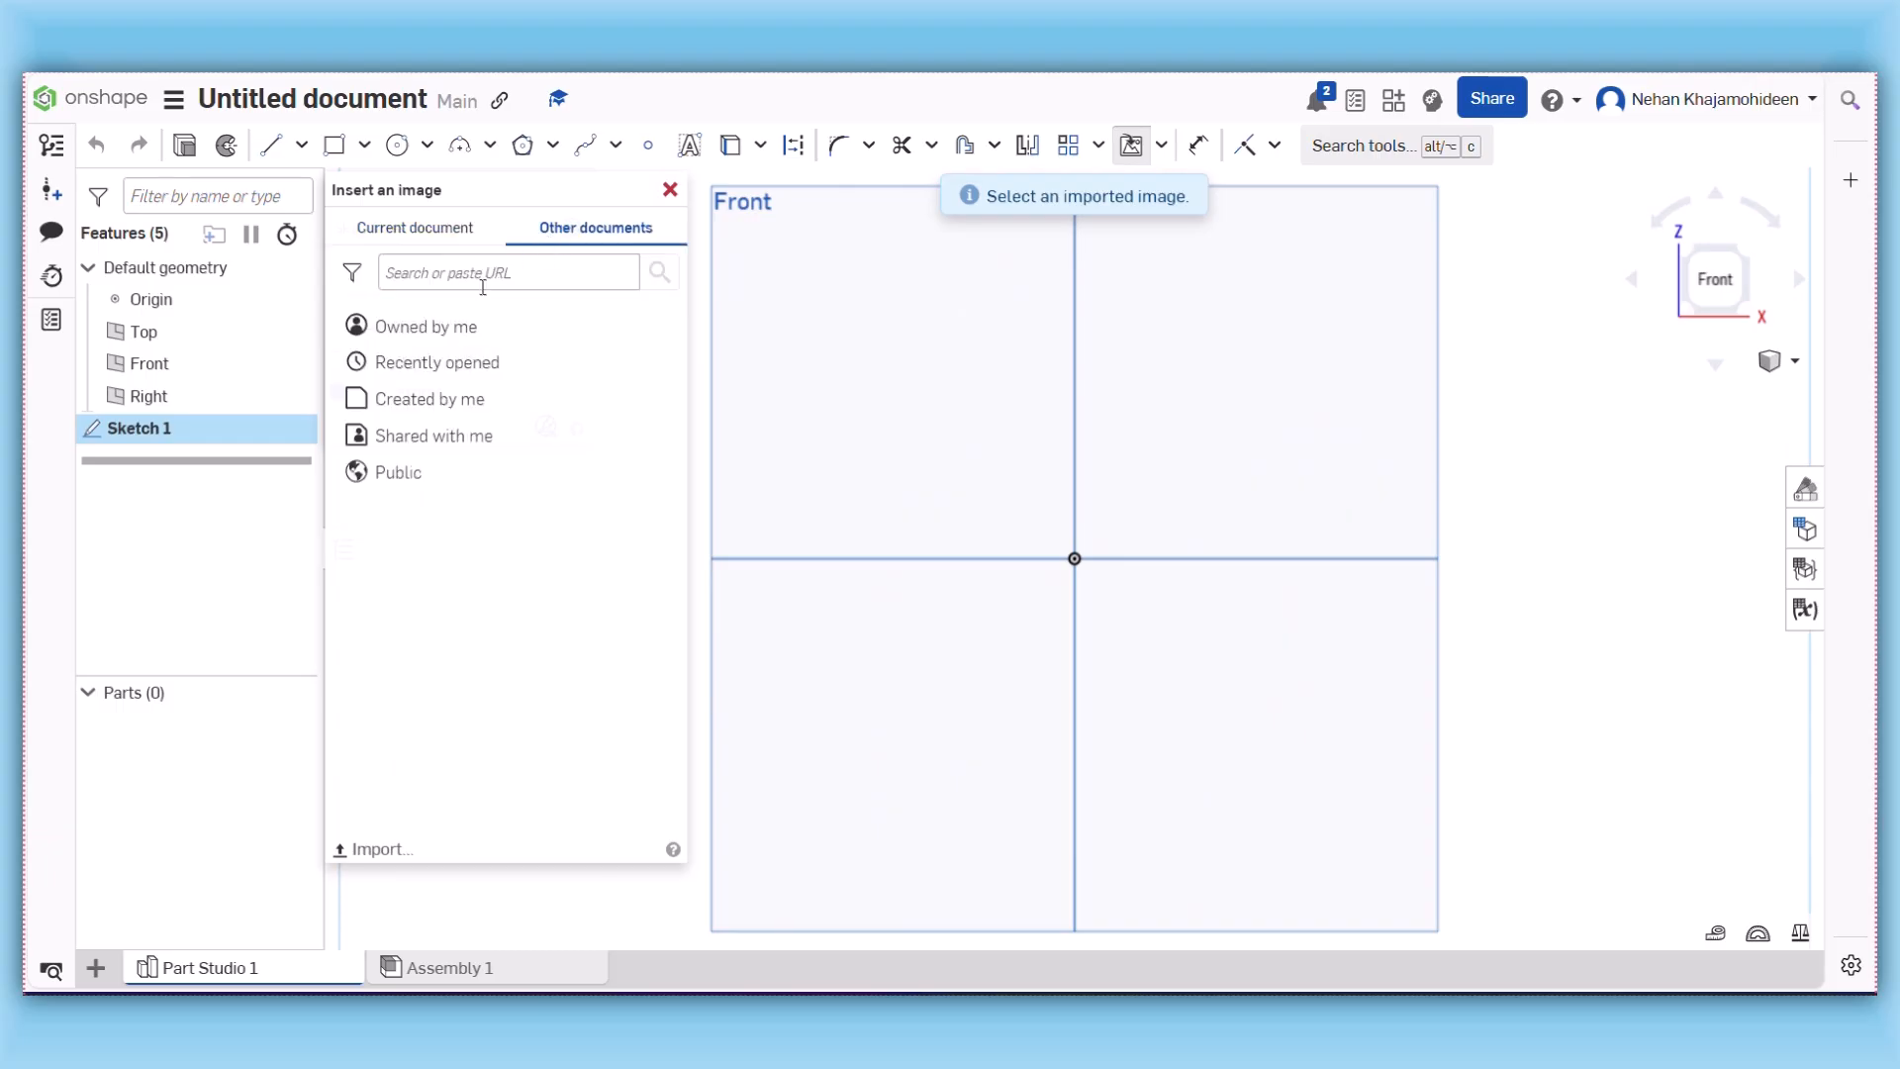
{"action": "left_click", "coordinate": [484, 359]}
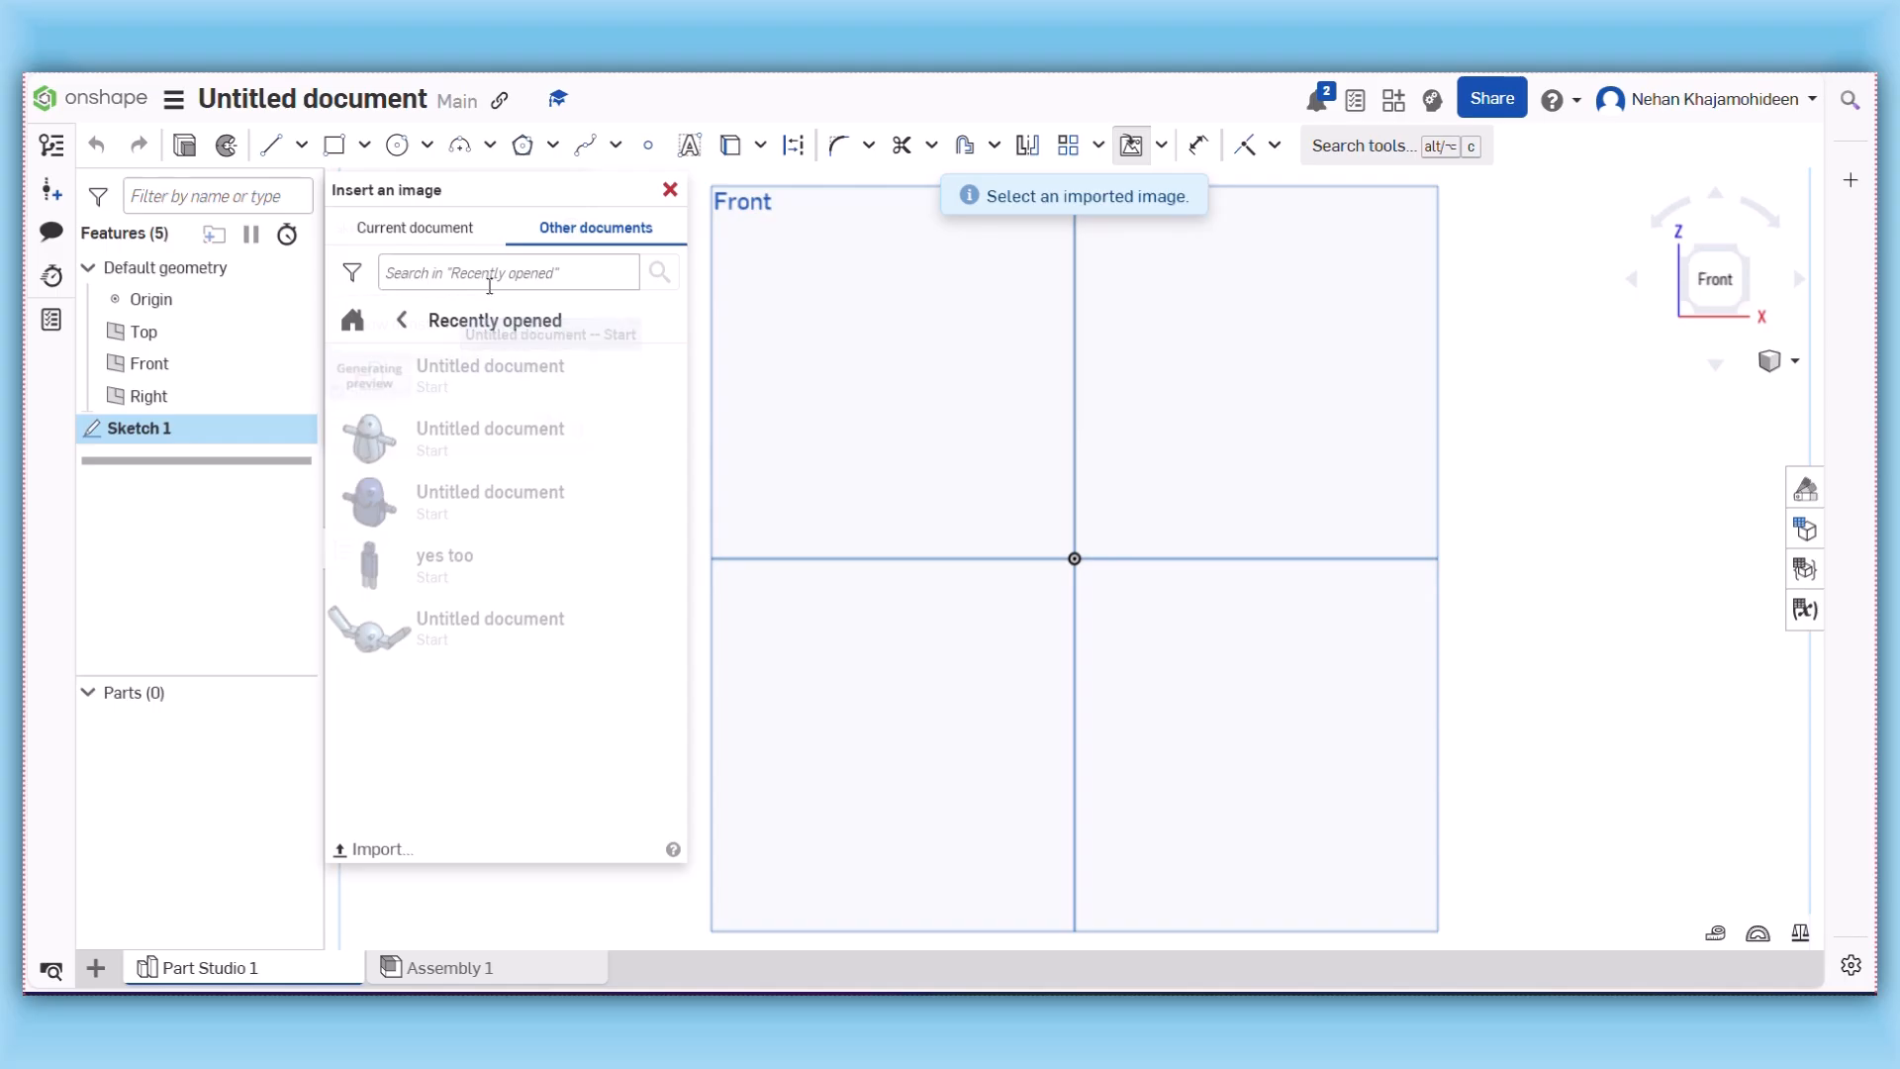
{"action": "left_click", "coordinate": [402, 319]}
{"action": "left_click", "coordinate": [440, 327]}
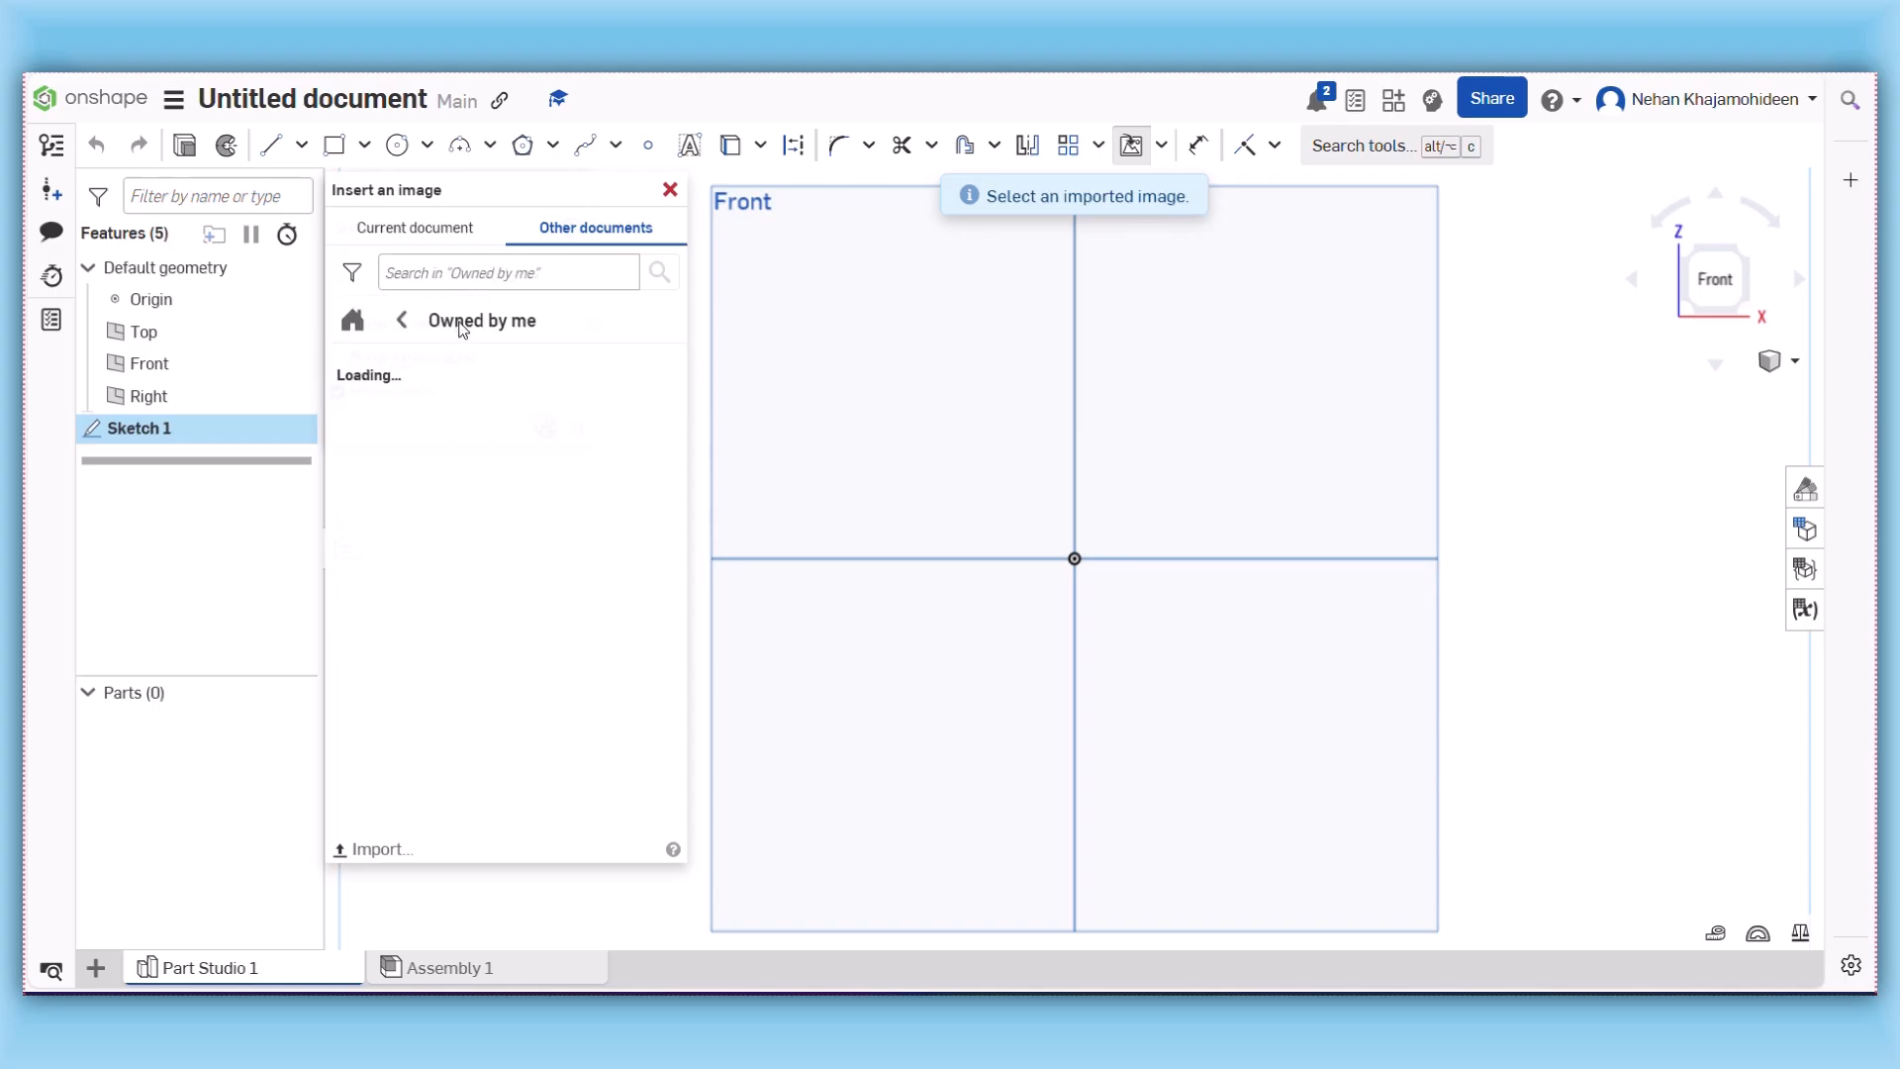
{"action": "left_click", "coordinate": [572, 492]}
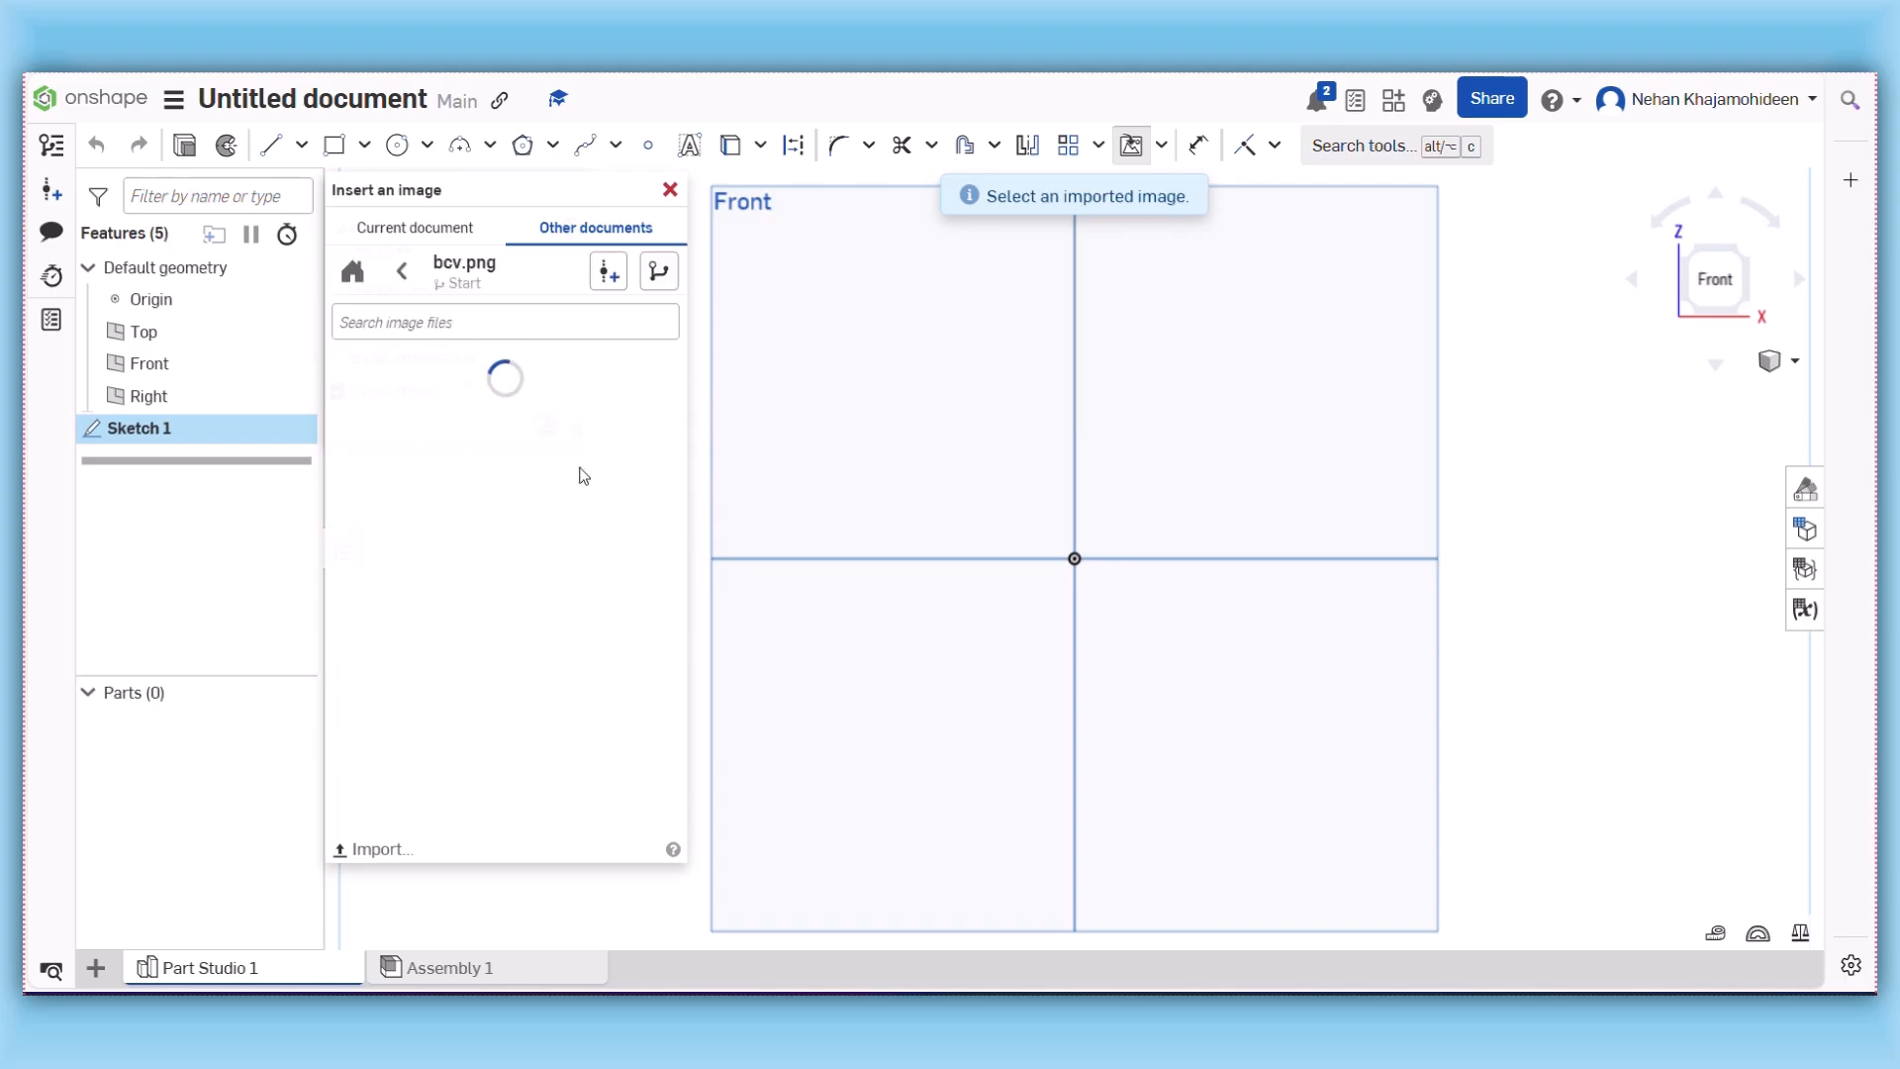
{"action": "left_click", "coordinate": [456, 379]}
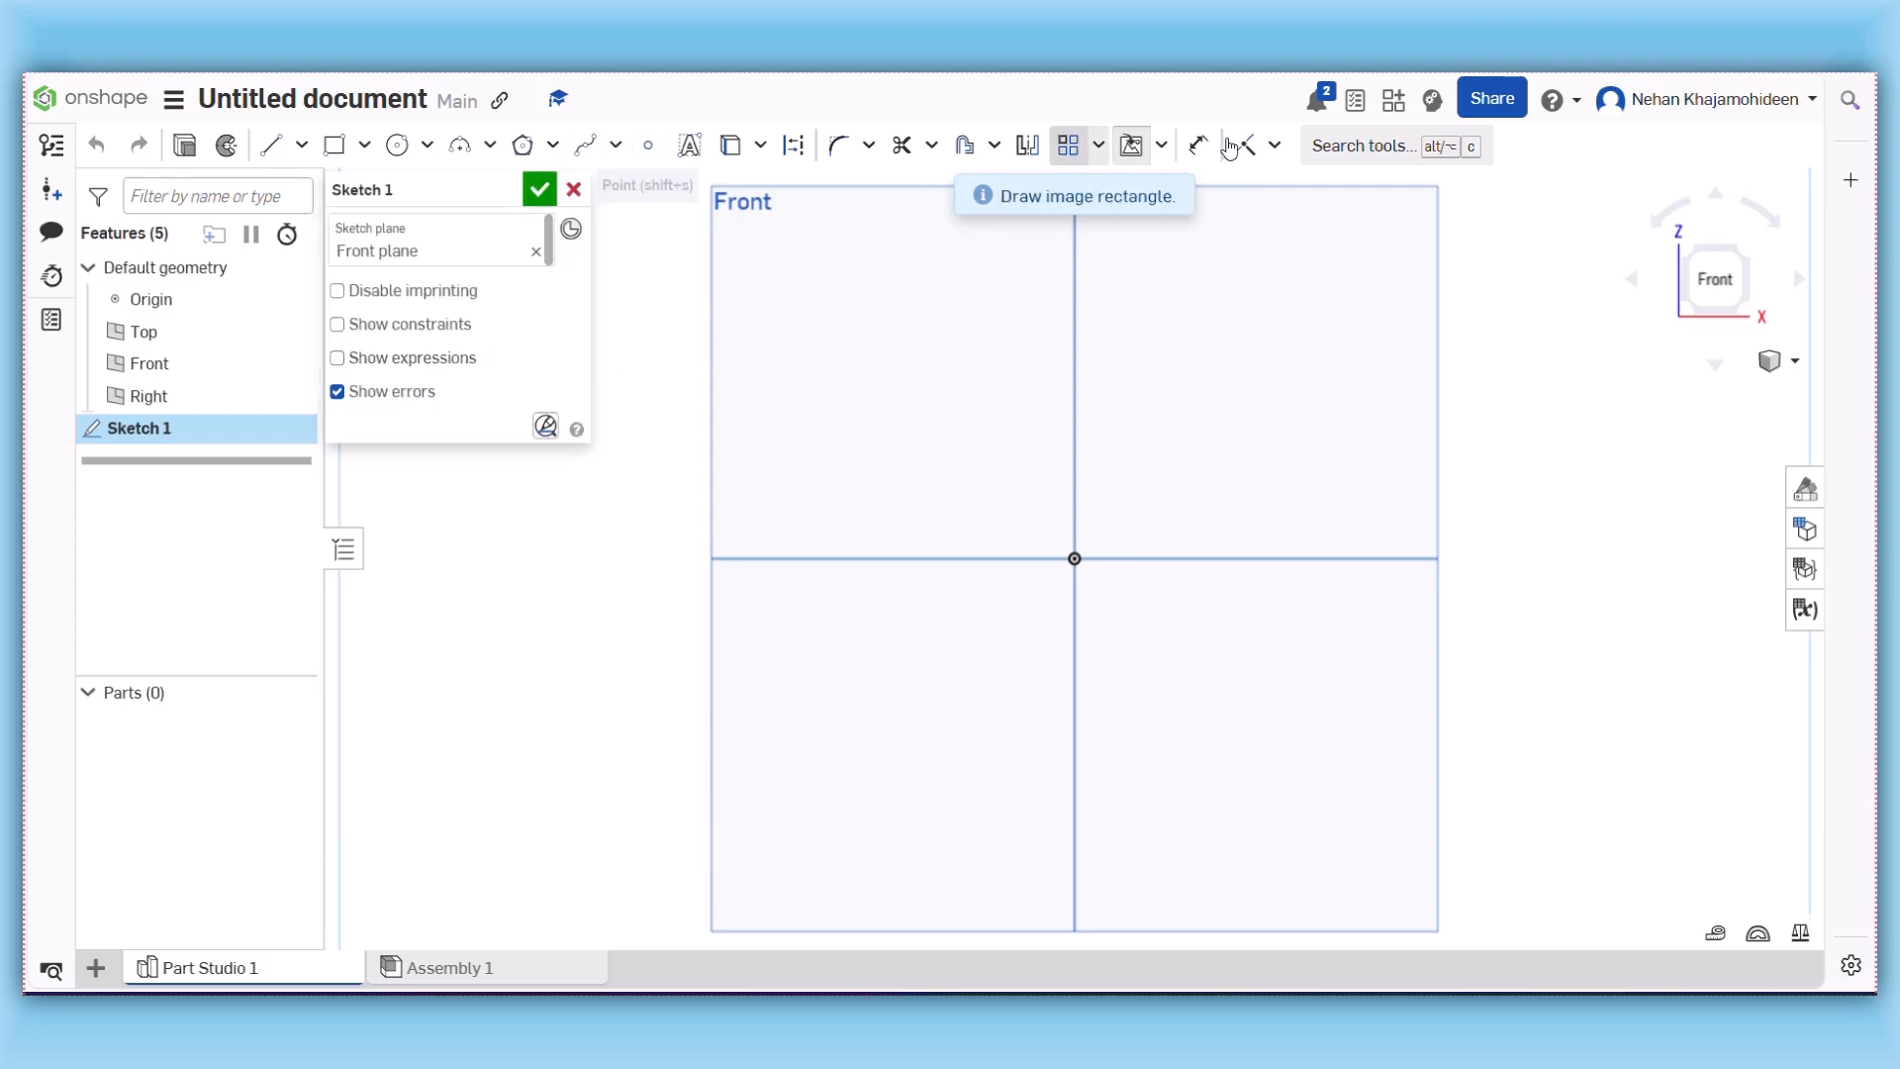
{"action": "mouse_move", "coordinate": [800, 315]}
{"action": "left_mouse_down"}
{"action": "mouse_move", "coordinate": [1139, 493]}
{"action": "mouse_move", "coordinate": [1315, 622]}
{"action": "mouse_move", "coordinate": [1332, 630]}
{"action": "mouse_move", "coordinate": [1322, 597]}
{"action": "mouse_move", "coordinate": [1381, 619]}
{"action": "mouse_move", "coordinate": [1422, 662]}
{"action": "mouse_move", "coordinate": [1404, 649]}
{"action": "left_mouse_up"}
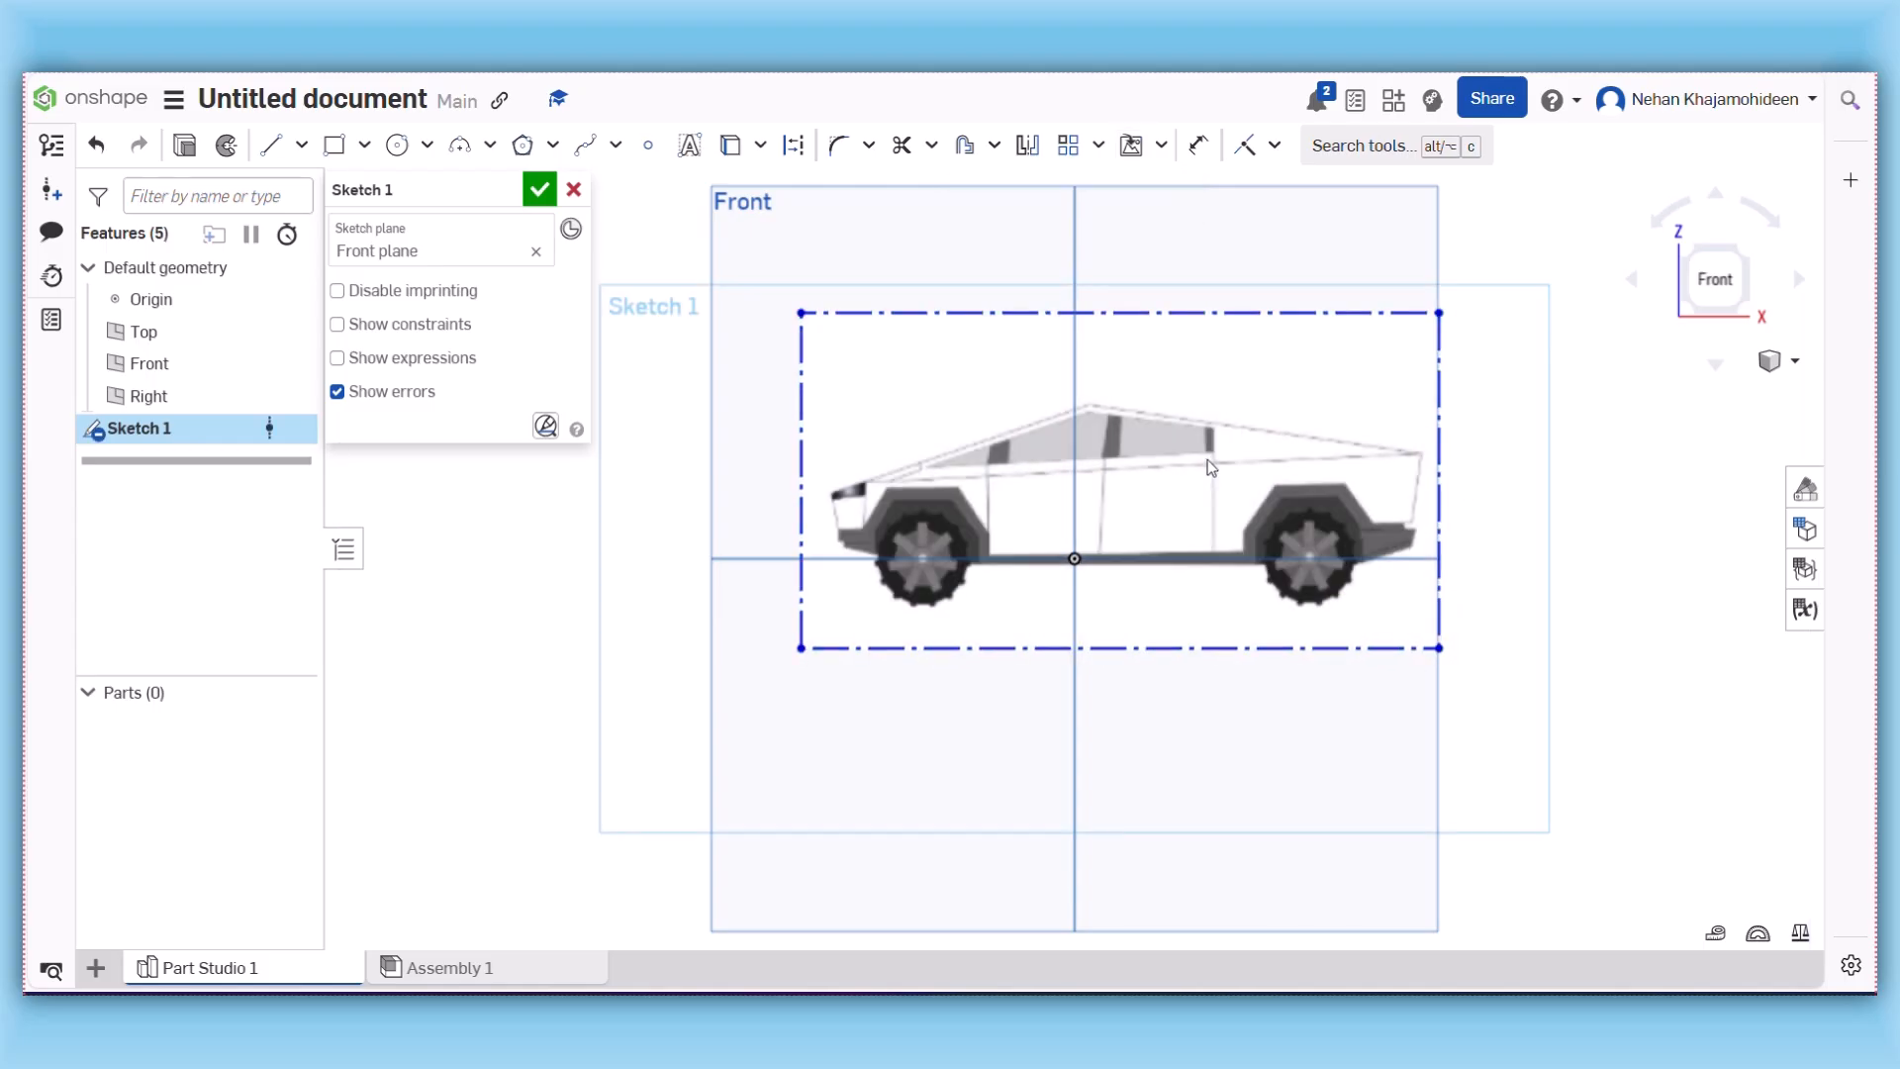
{"action": "left_click_drag", "start_coordinate": [1147, 476], "coordinate": [1180, 519]}
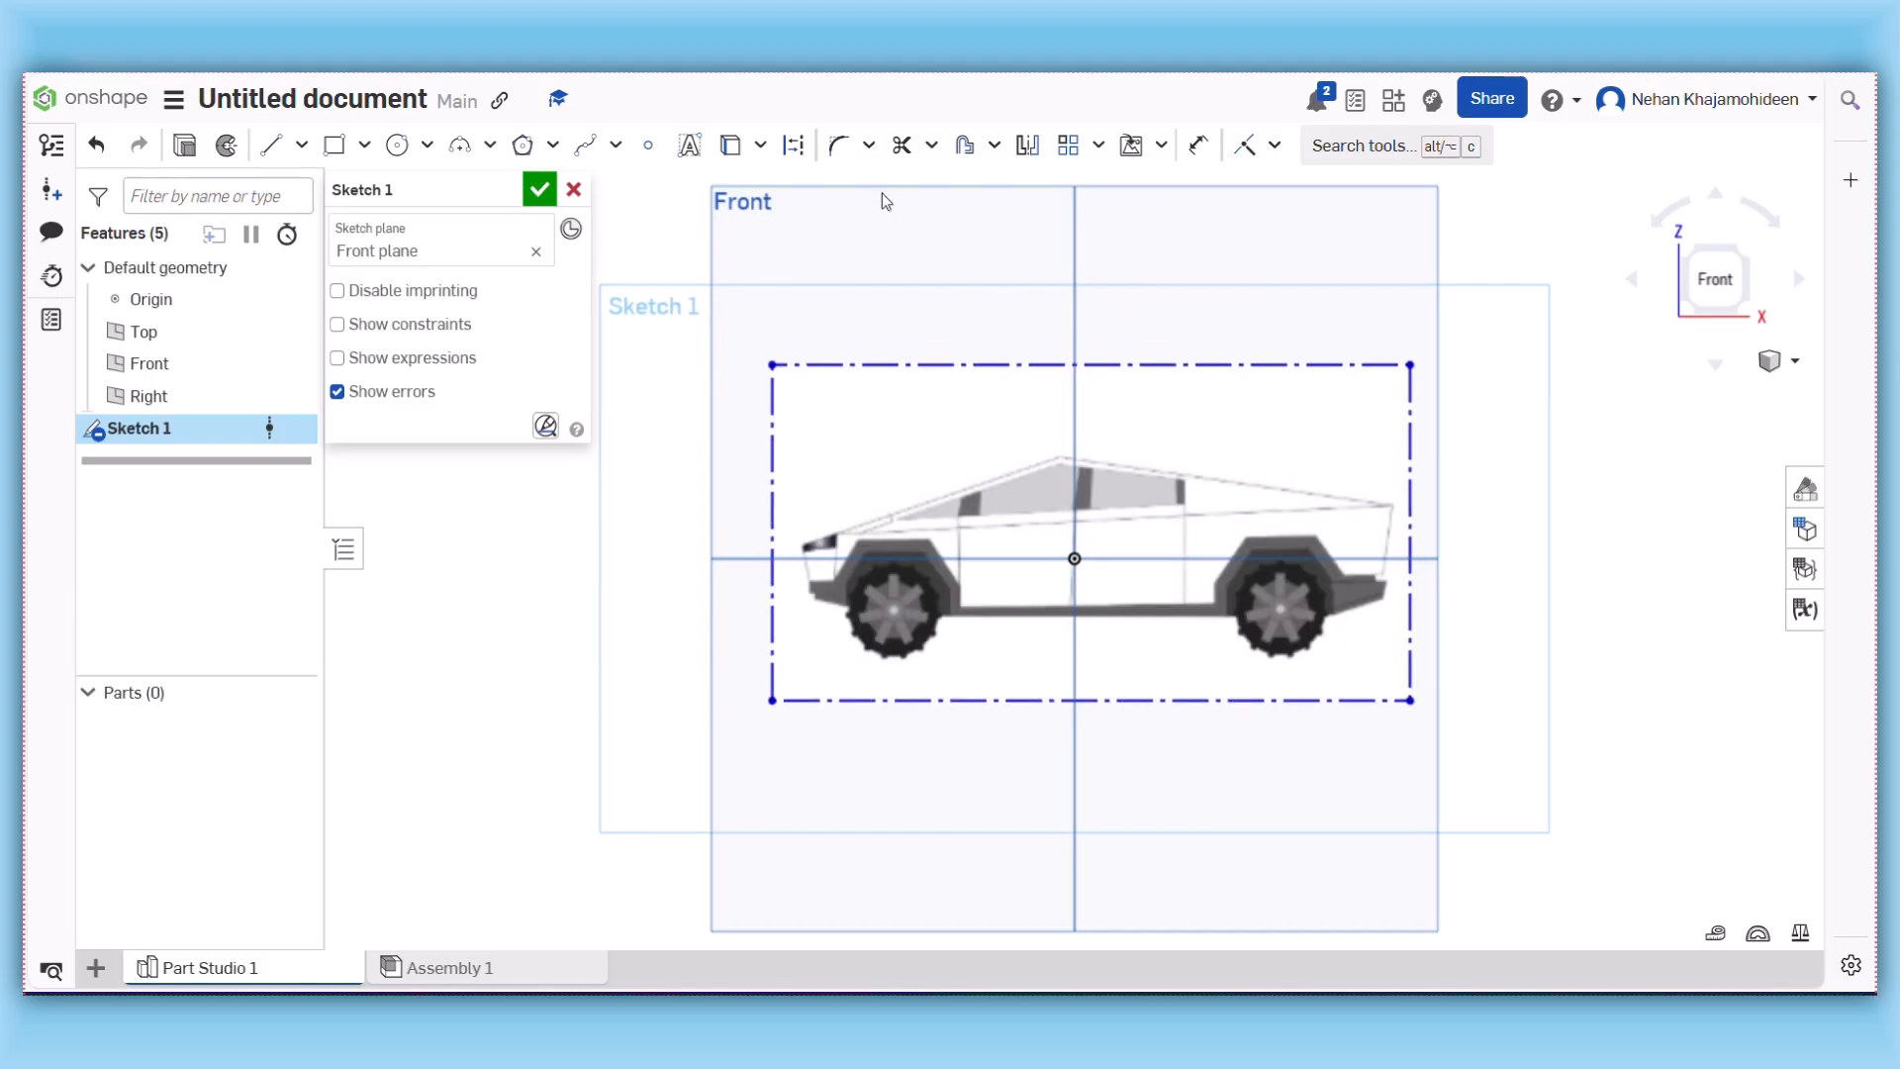
- Trace the truck's front end with a vertical bumper line about 0.1 long and a slanted line about 0.29 long up to the nose tip
{"action": "left_click", "coordinate": [272, 150]}
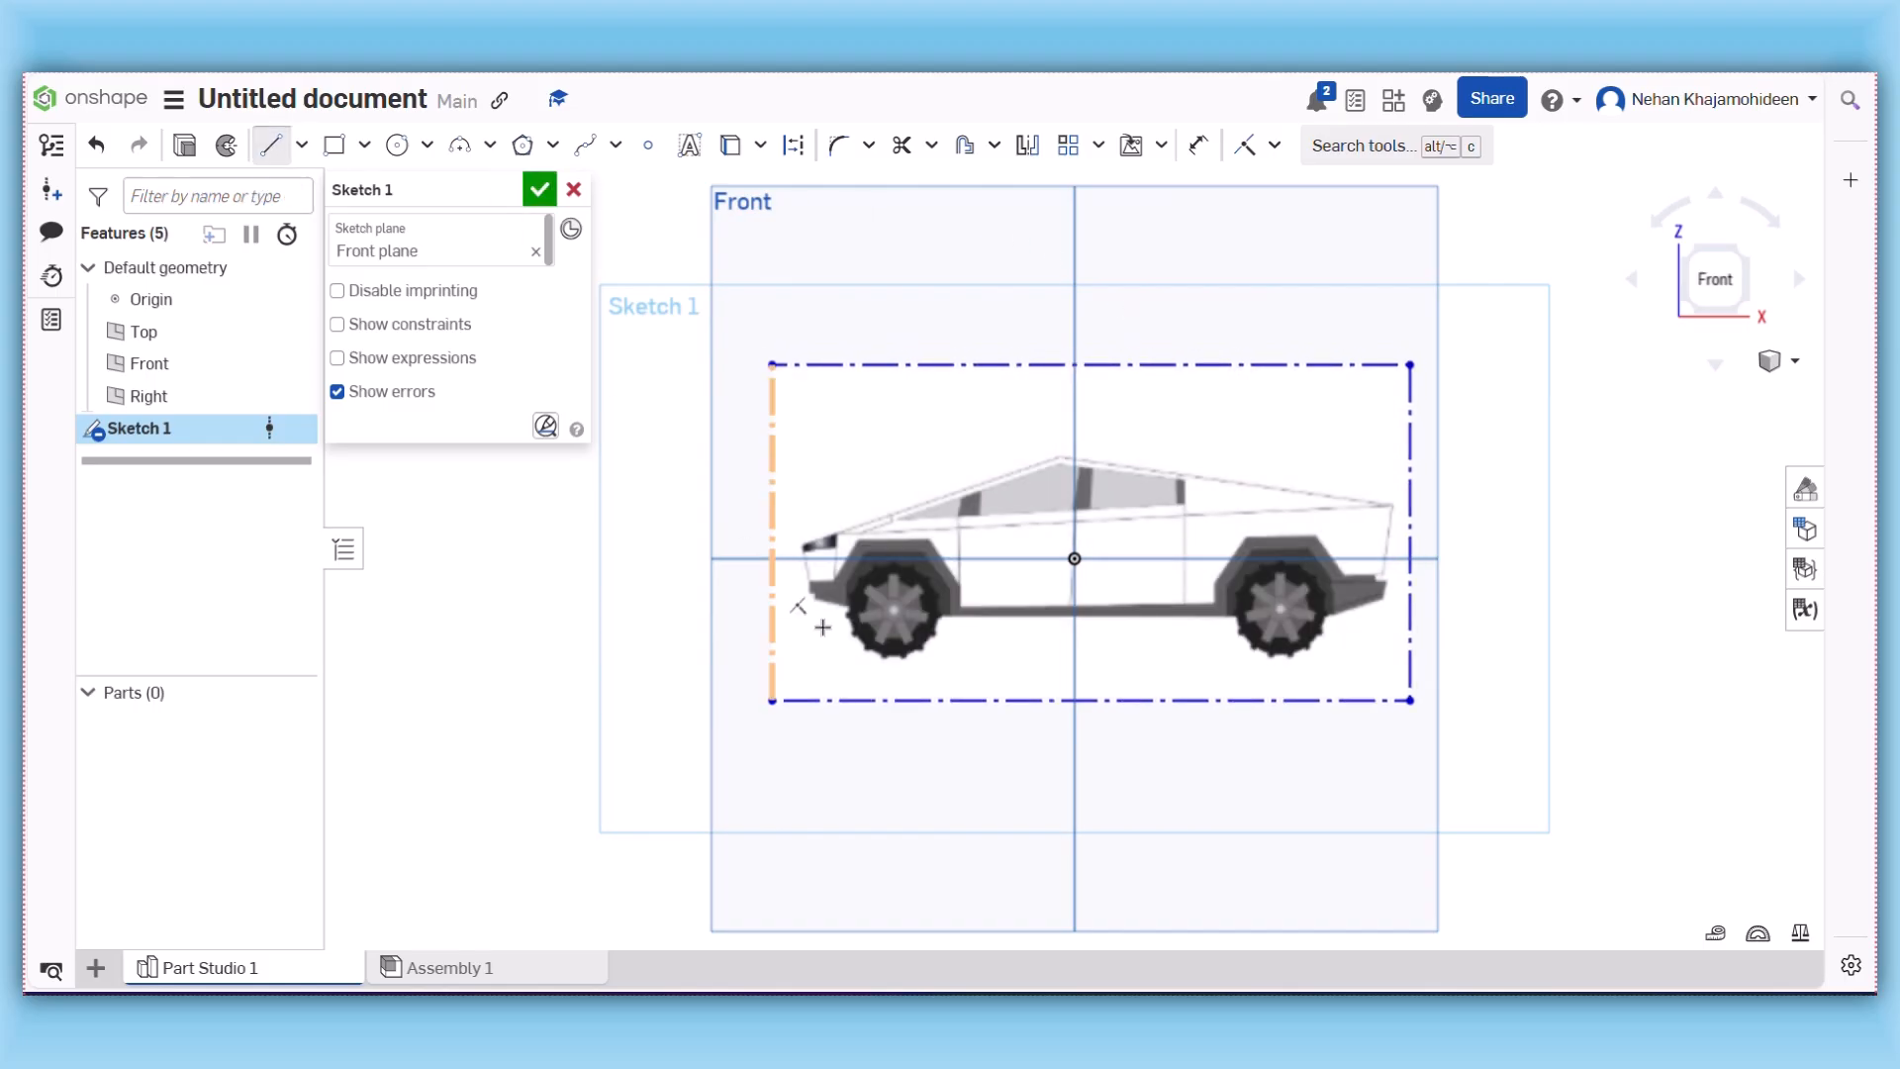
{"action": "scroll", "coordinate": [782, 580], "scroll_direction": "up", "scroll_amount": 10}
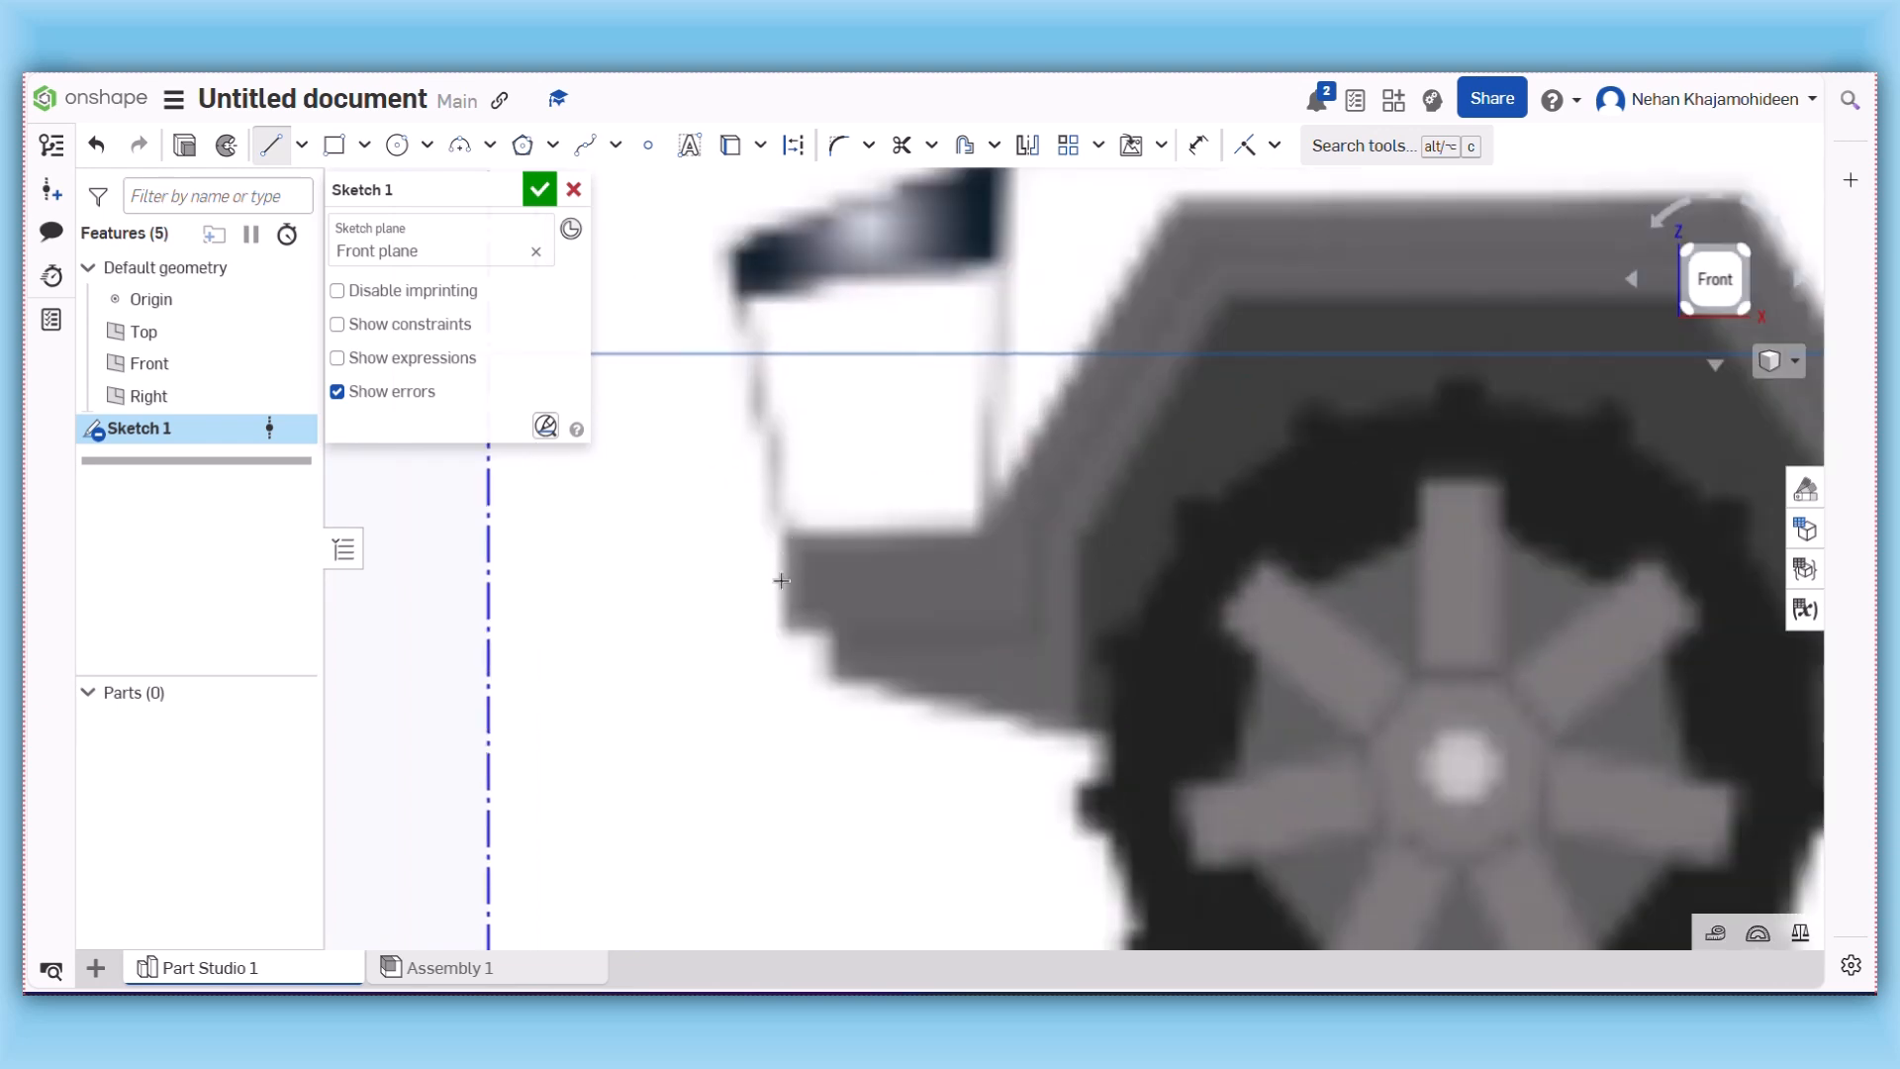
{"action": "left_click", "coordinate": [784, 631]}
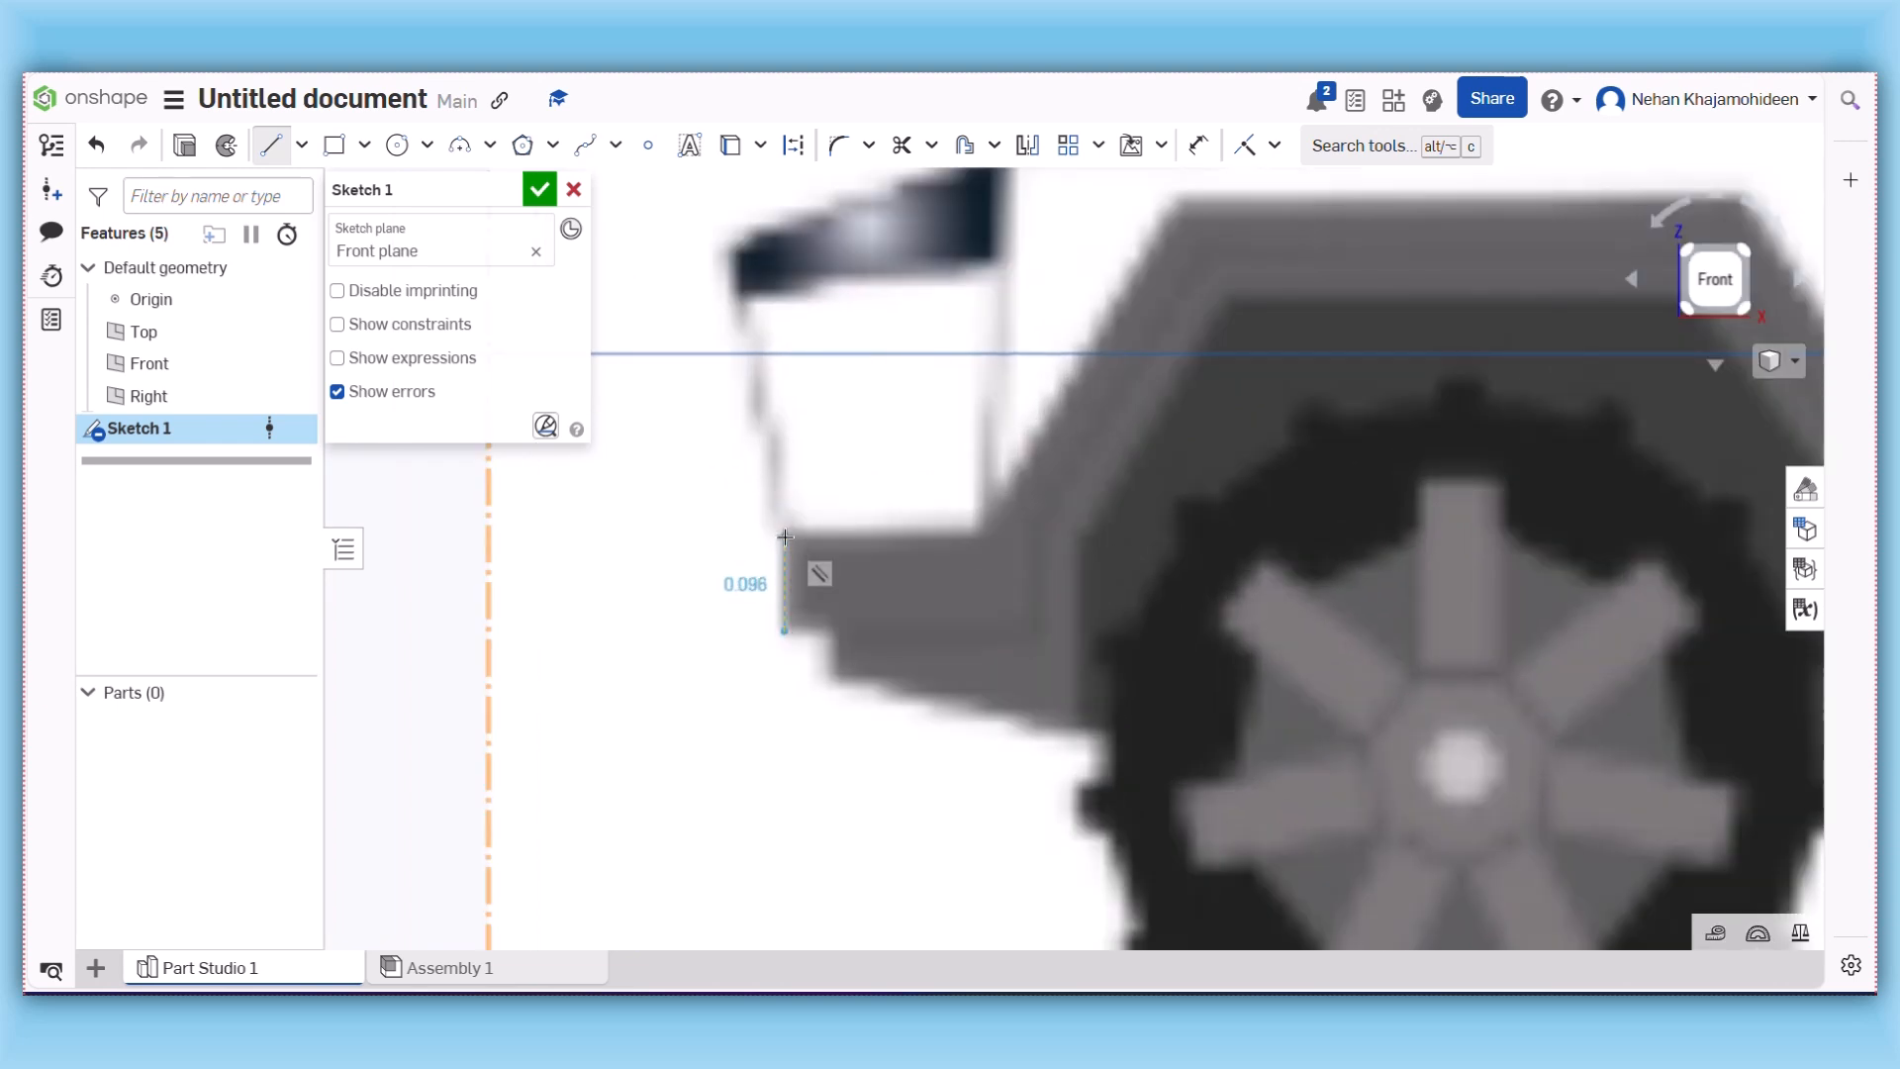
{"action": "left_click", "coordinate": [784, 536]}
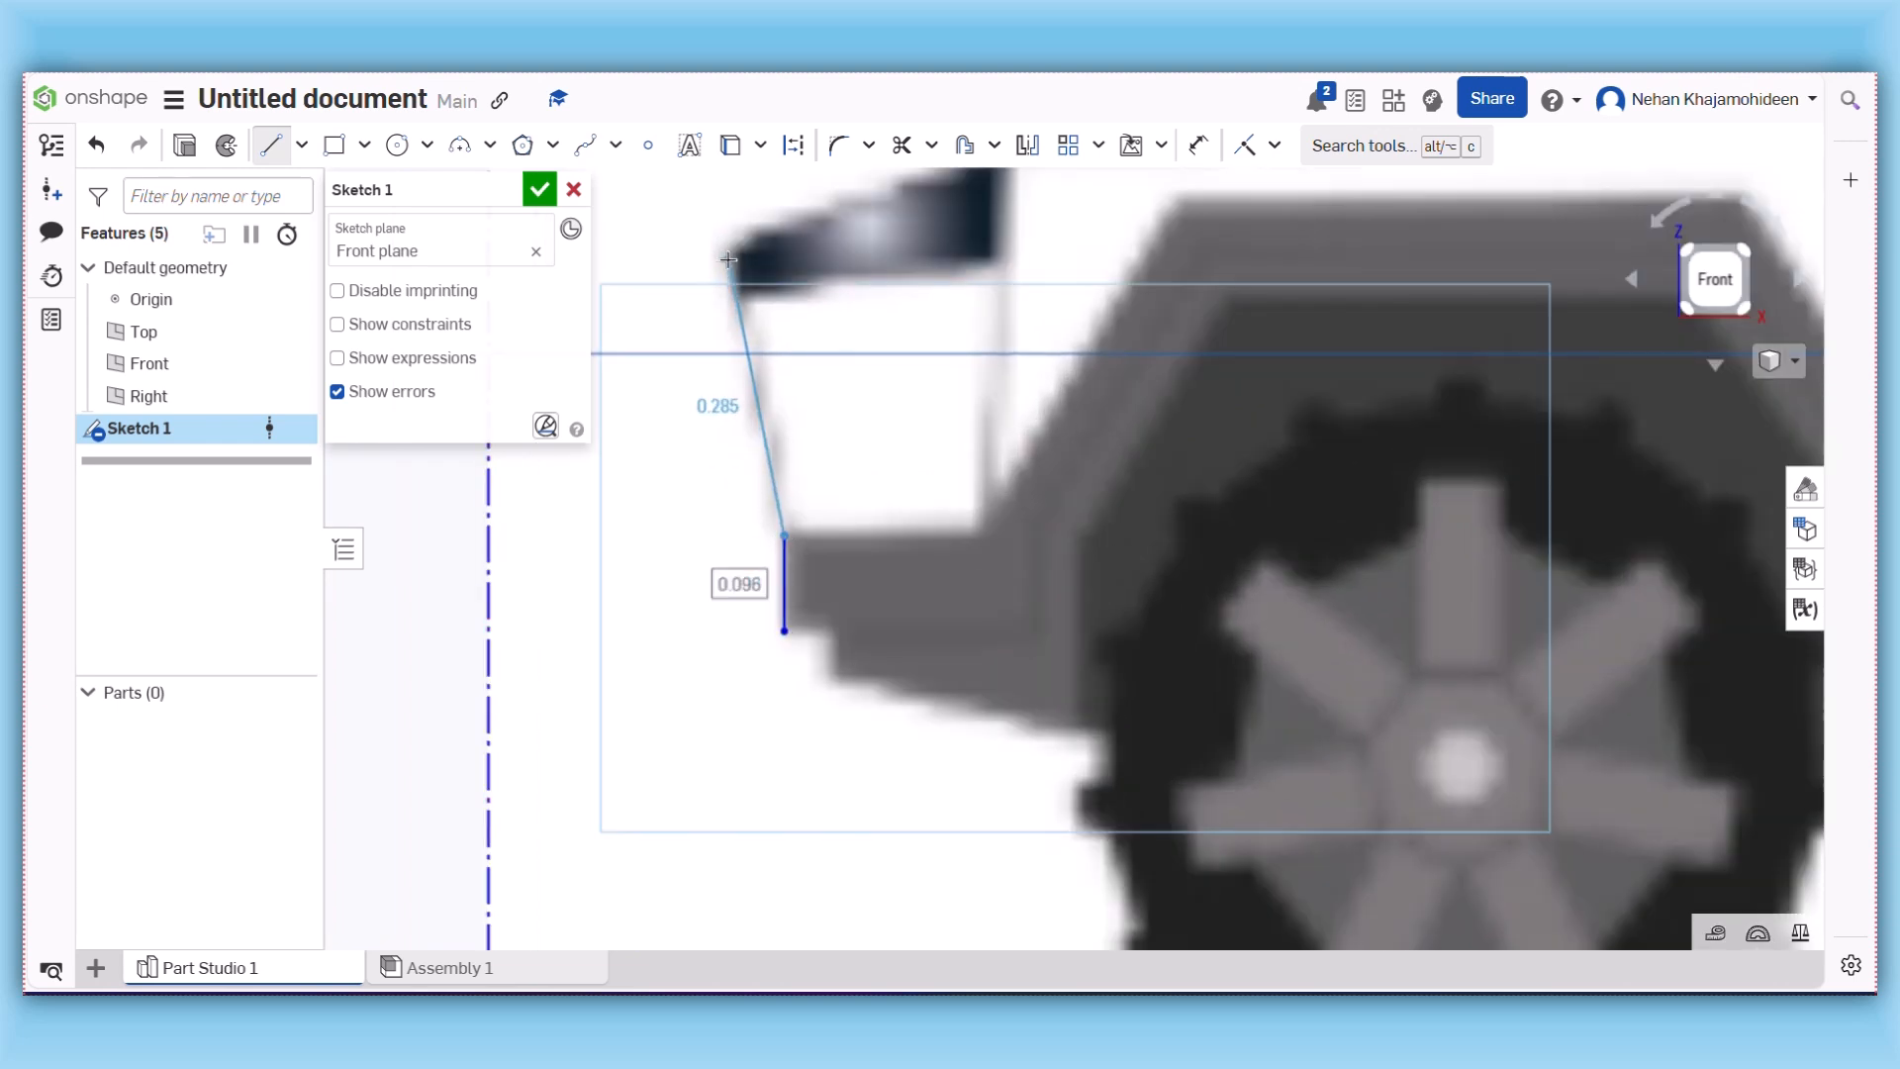
{"action": "left_click", "coordinate": [724, 262]}
- Continue the outline with one line from the nose tip to the roof peak and another down to the tailgate's upper corner
{"action": "scroll", "coordinate": [725, 261], "scroll_direction": "down", "scroll_amount": 10}
{"action": "scroll", "coordinate": [728, 259], "scroll_direction": "down", "scroll_amount": 3}
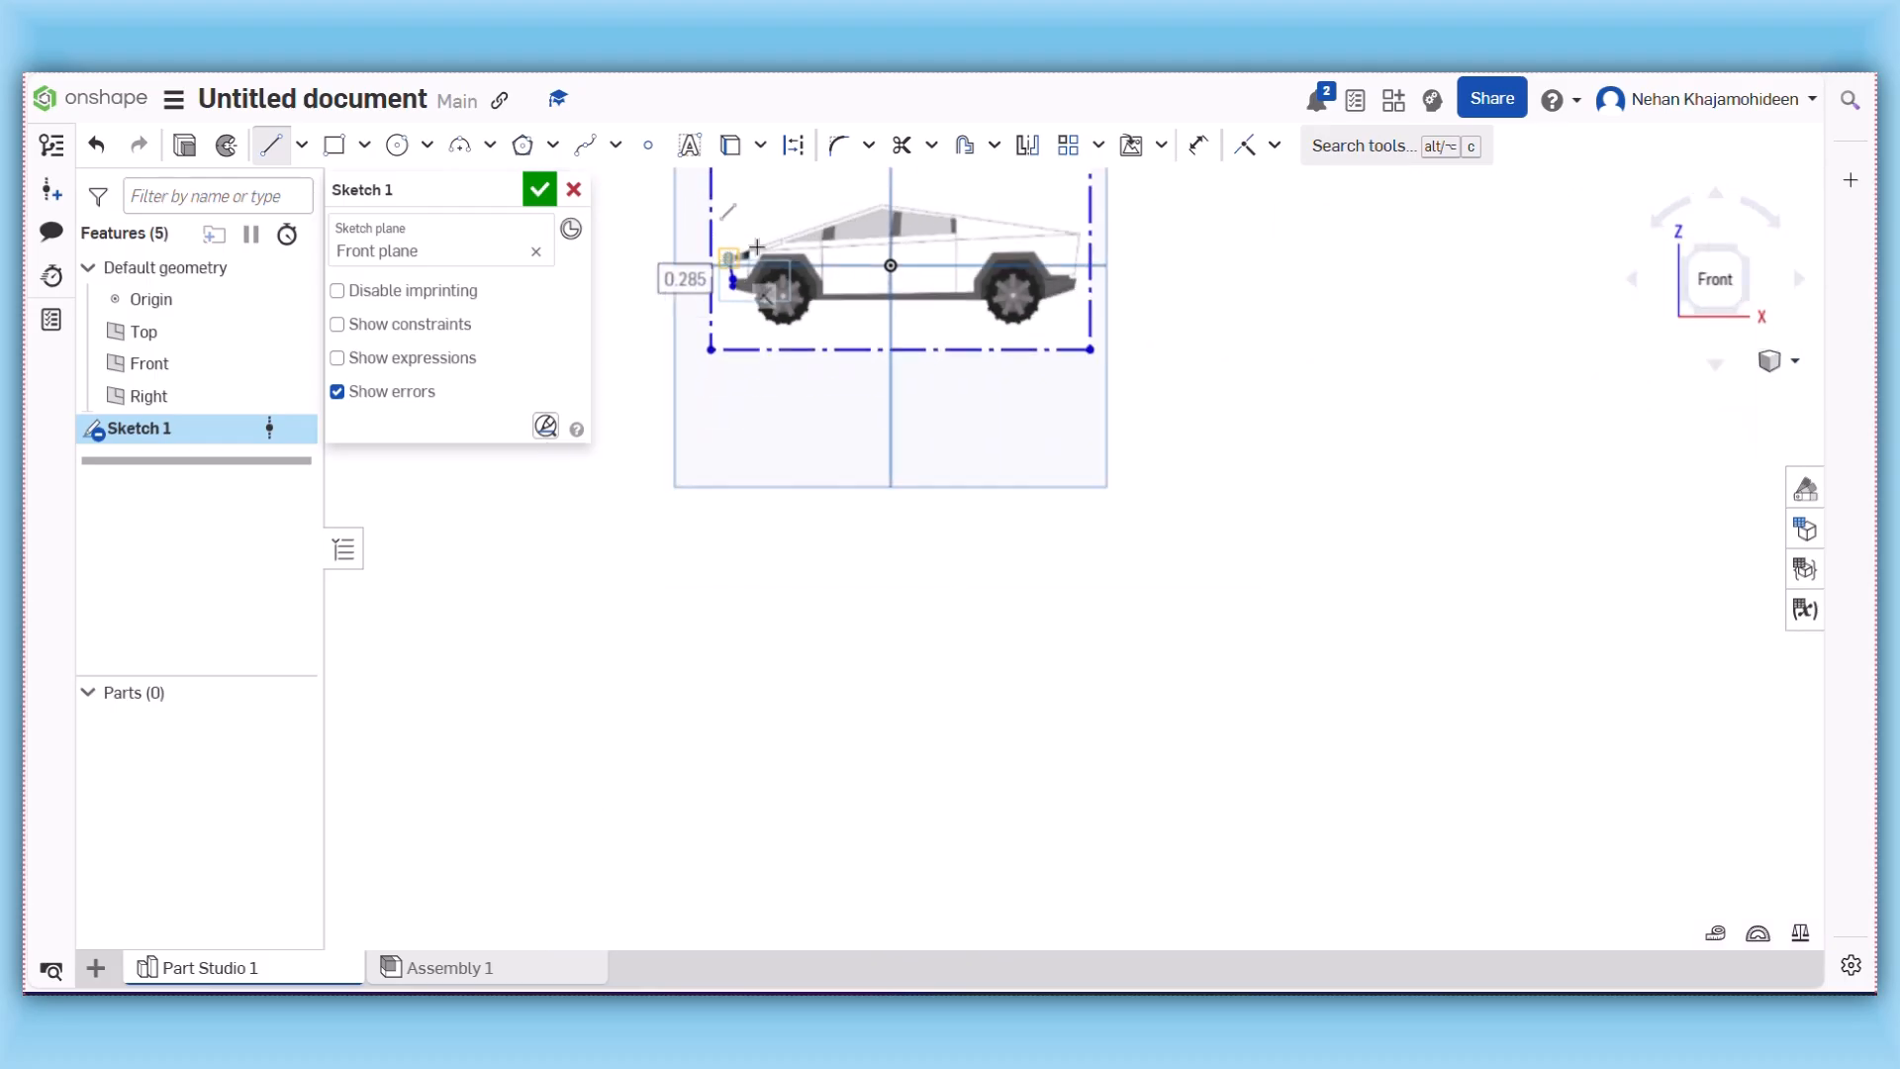
{"action": "scroll", "coordinate": [870, 214], "scroll_direction": "up", "scroll_amount": 15}
{"action": "scroll", "coordinate": [870, 214], "scroll_direction": "up", "scroll_amount": 5}
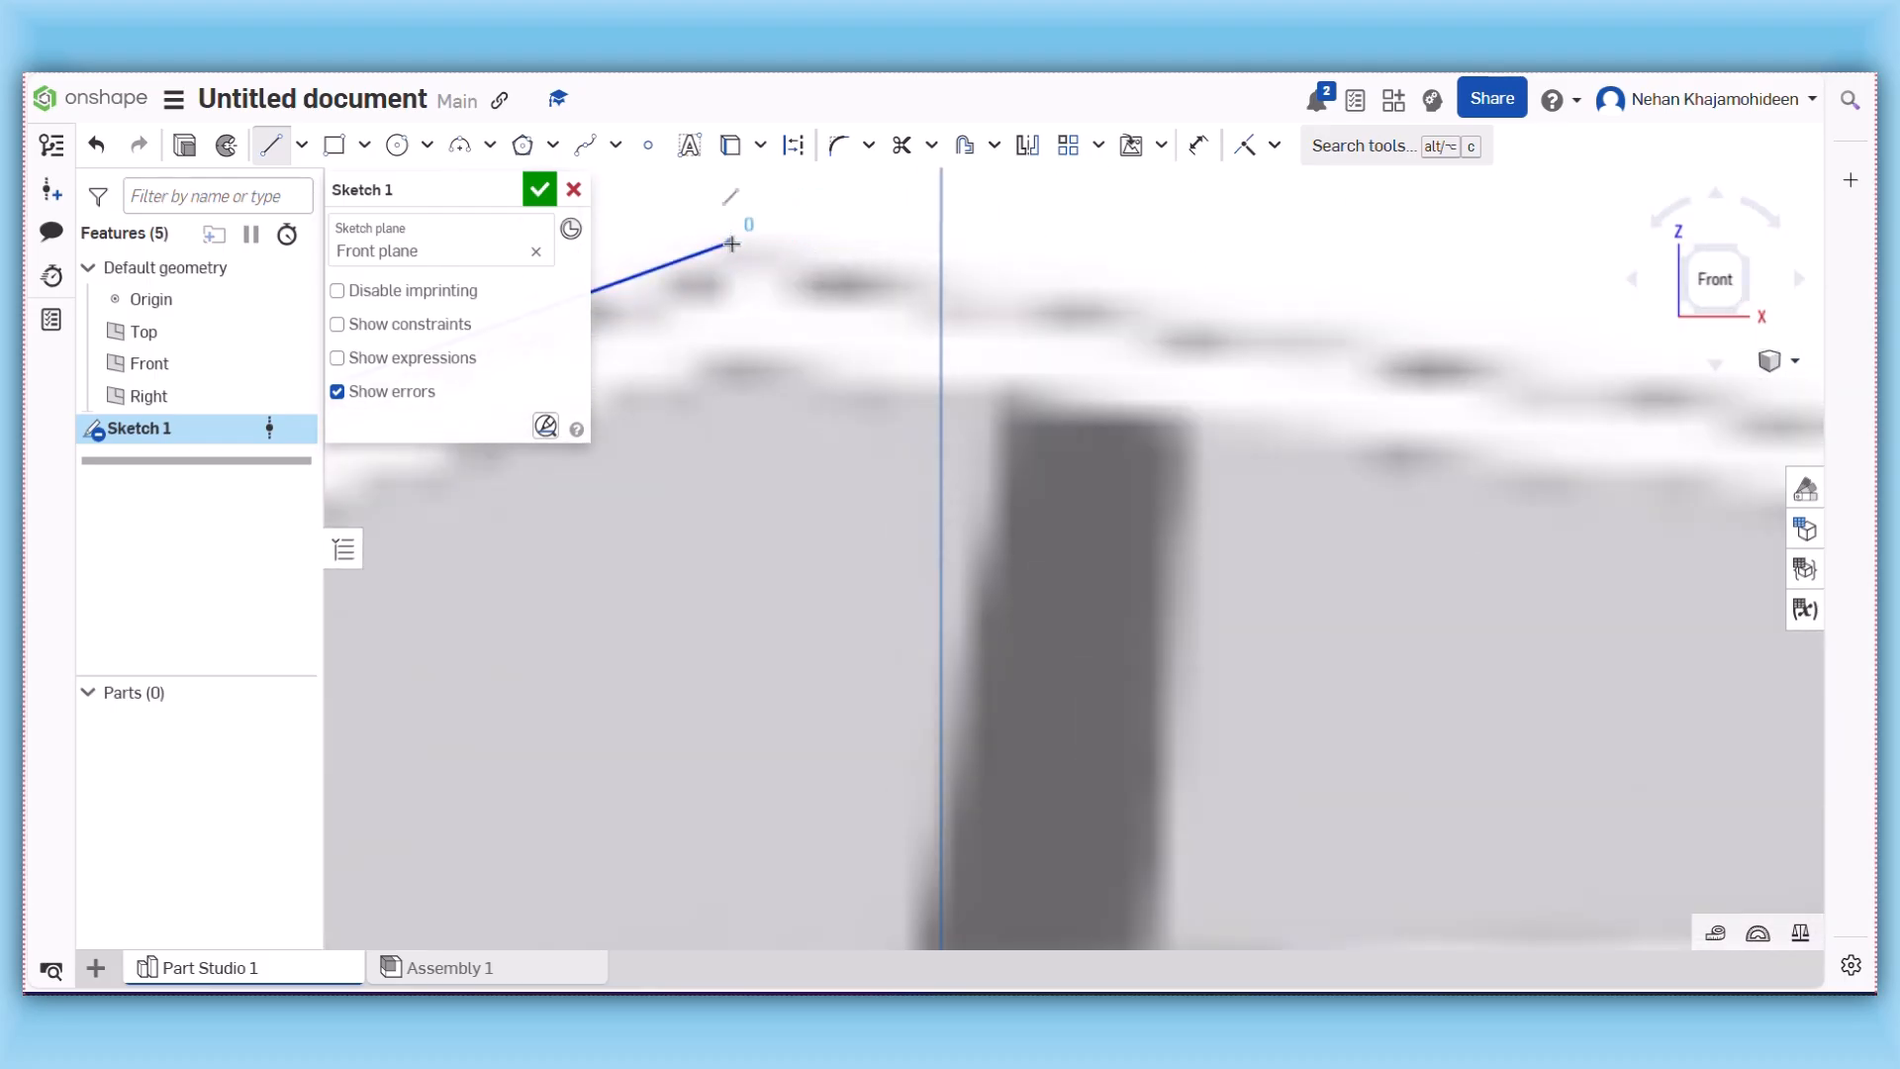
{"action": "scroll", "coordinate": [732, 244], "scroll_direction": "down", "scroll_amount": 12}
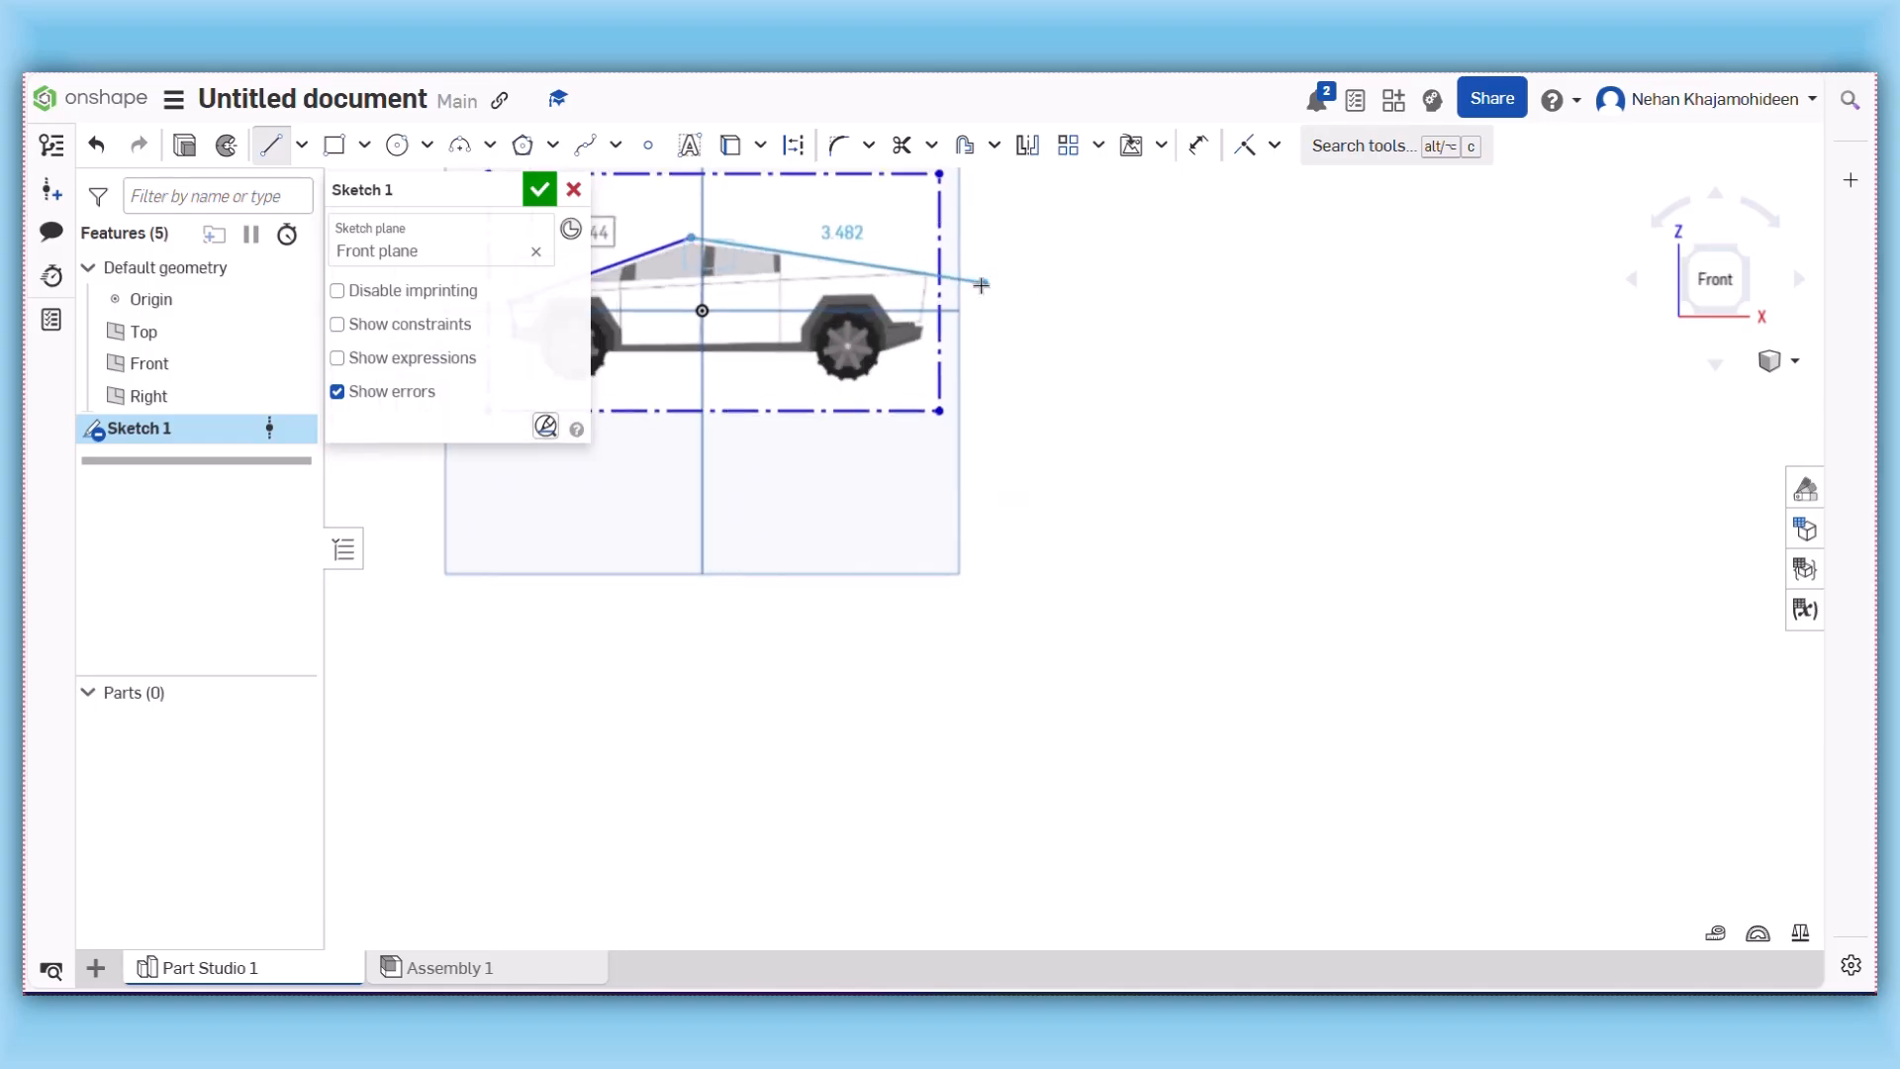
{"action": "scroll", "coordinate": [950, 277], "scroll_direction": "up", "scroll_amount": 10}
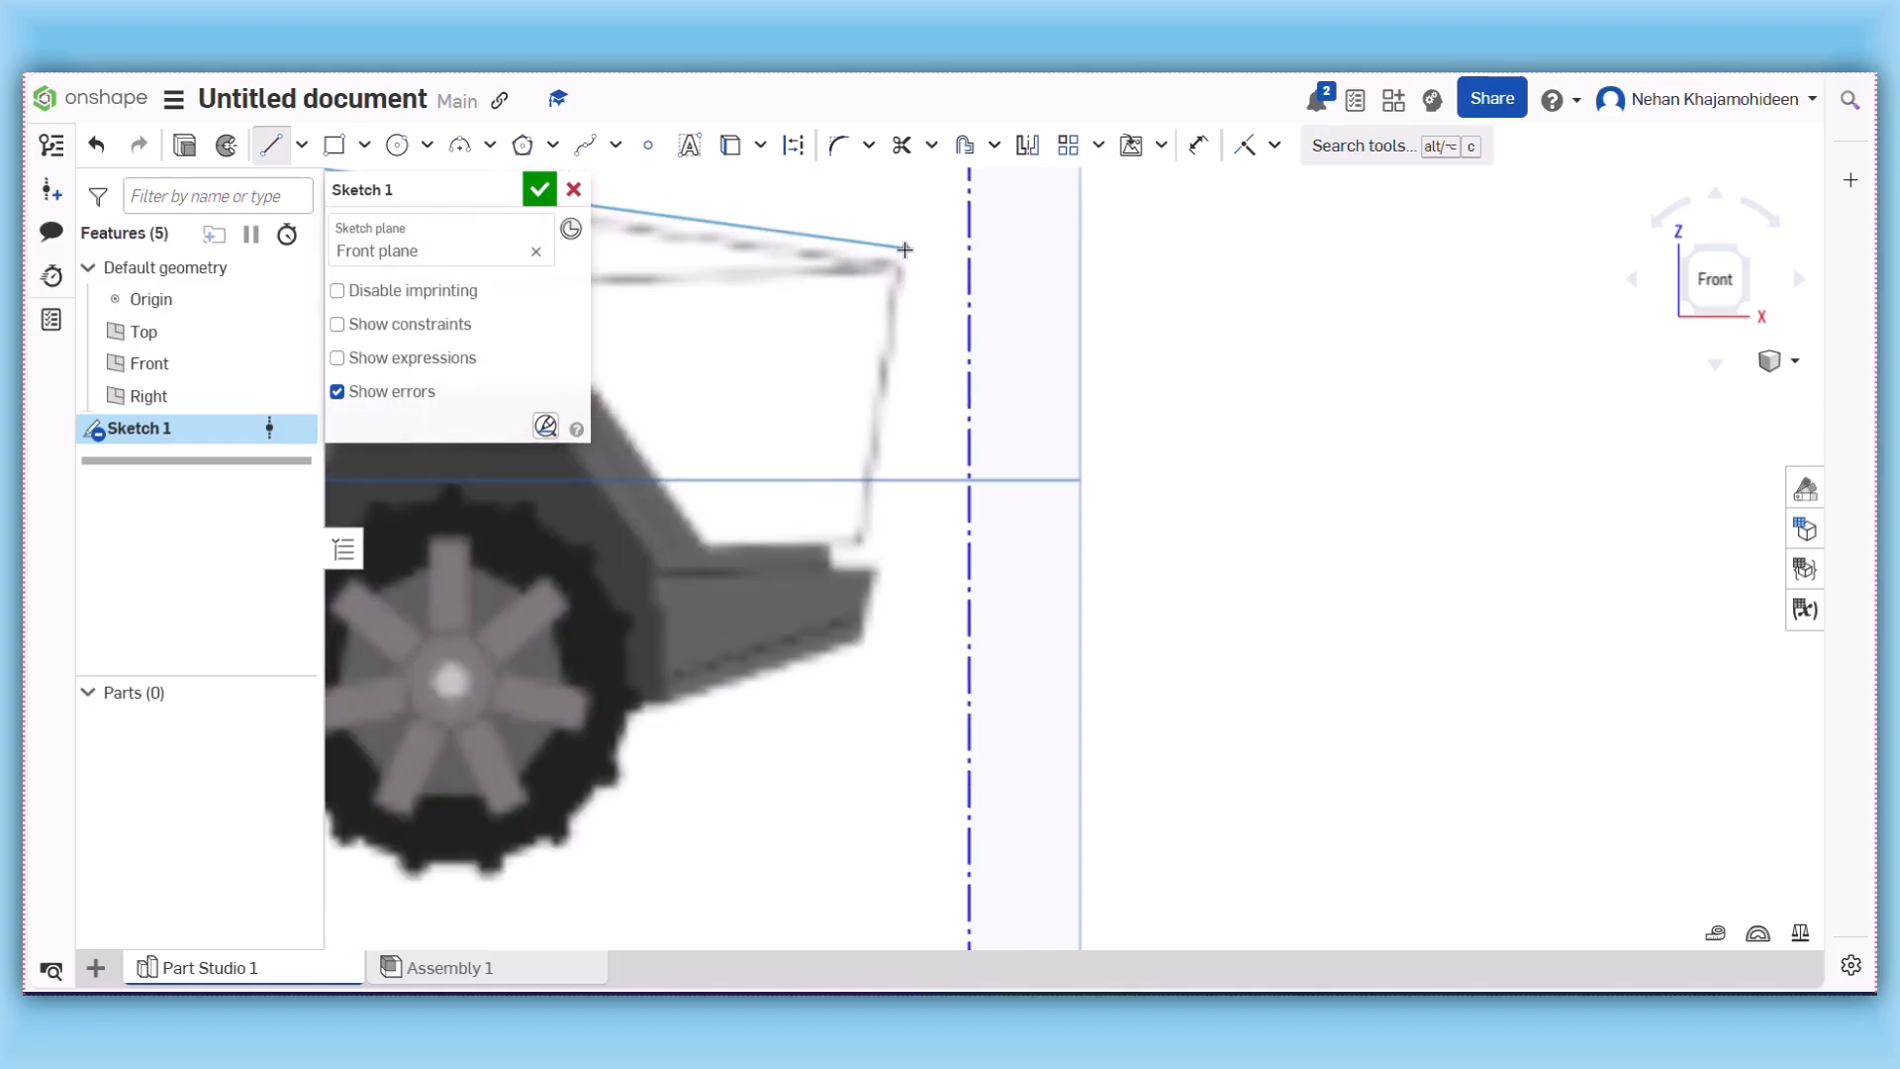
{"action": "scroll", "coordinate": [905, 250], "scroll_direction": "up", "scroll_amount": 3}
{"action": "left_click", "coordinate": [905, 263]}
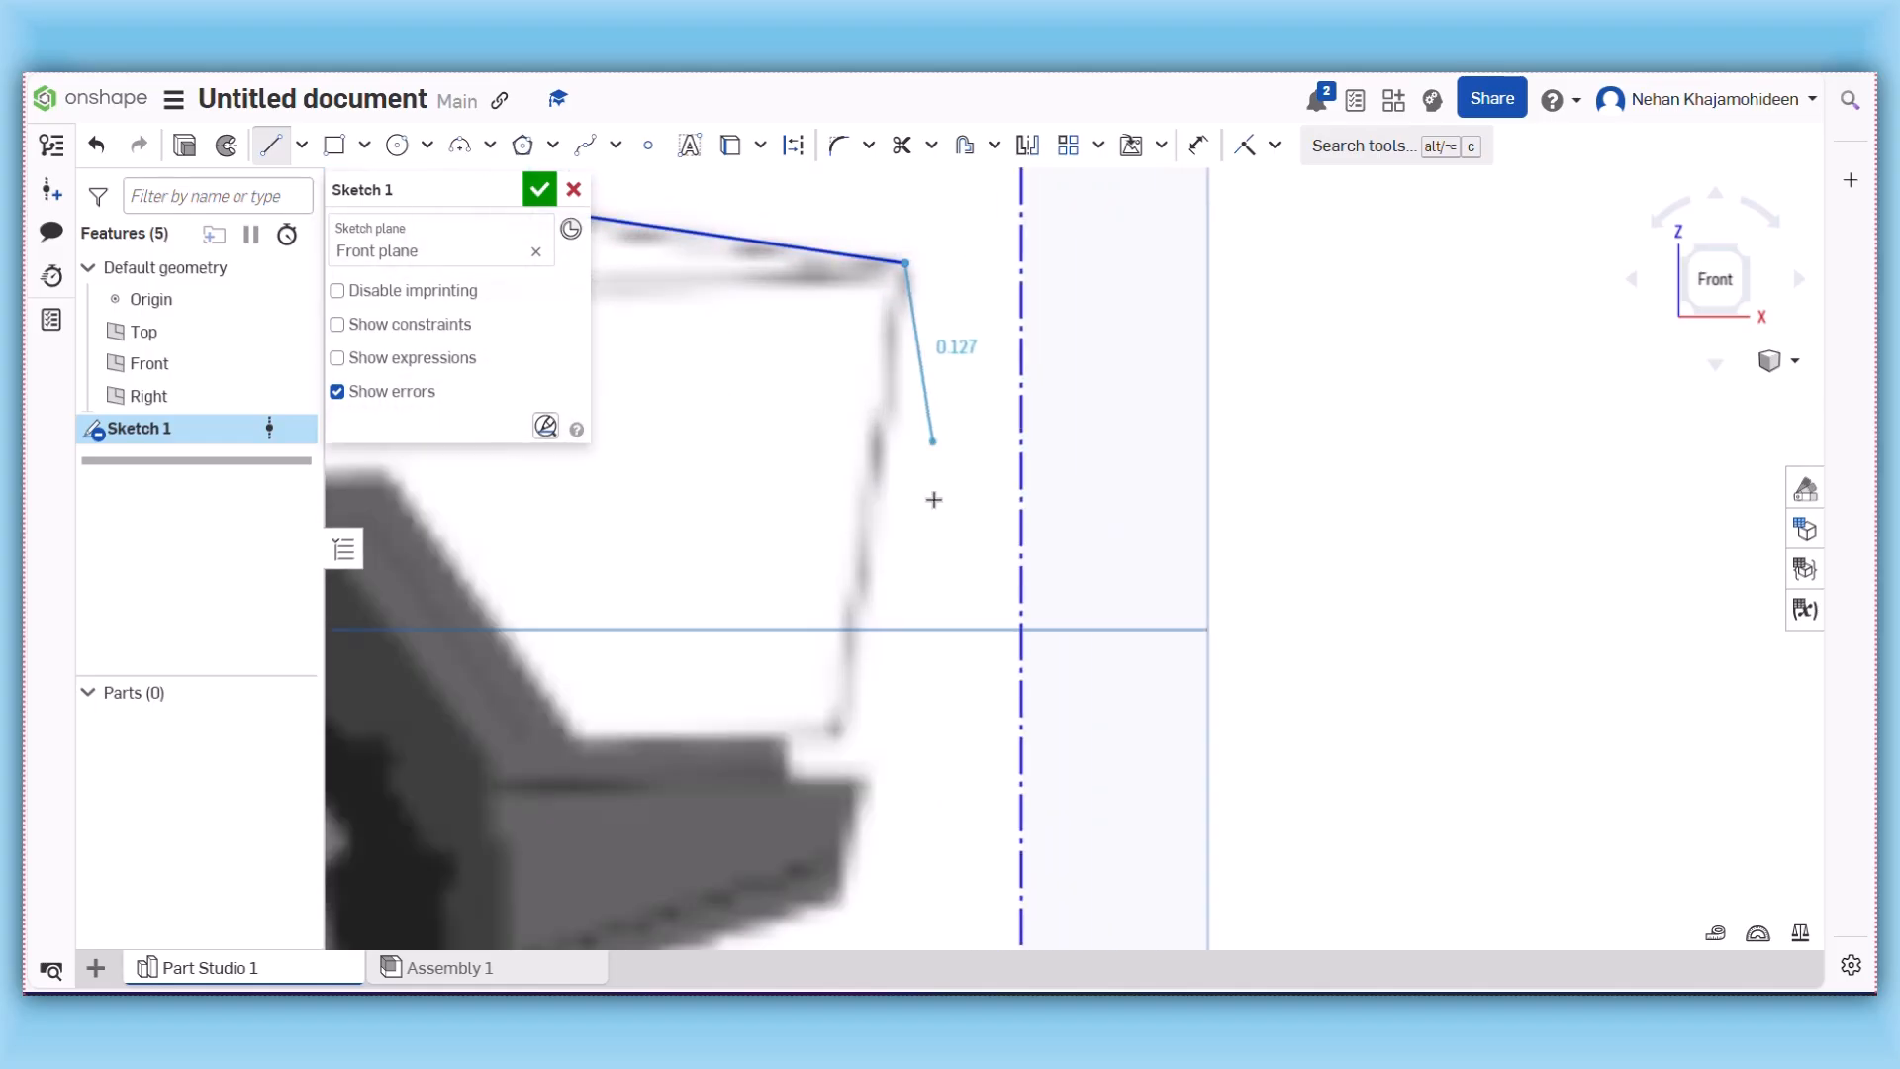
- Trace the tailgate edge about 0.56 long and the small notch below it, about 0.05 deep with a 0.09 lower edge
{"action": "left_click", "coordinate": [849, 726]}
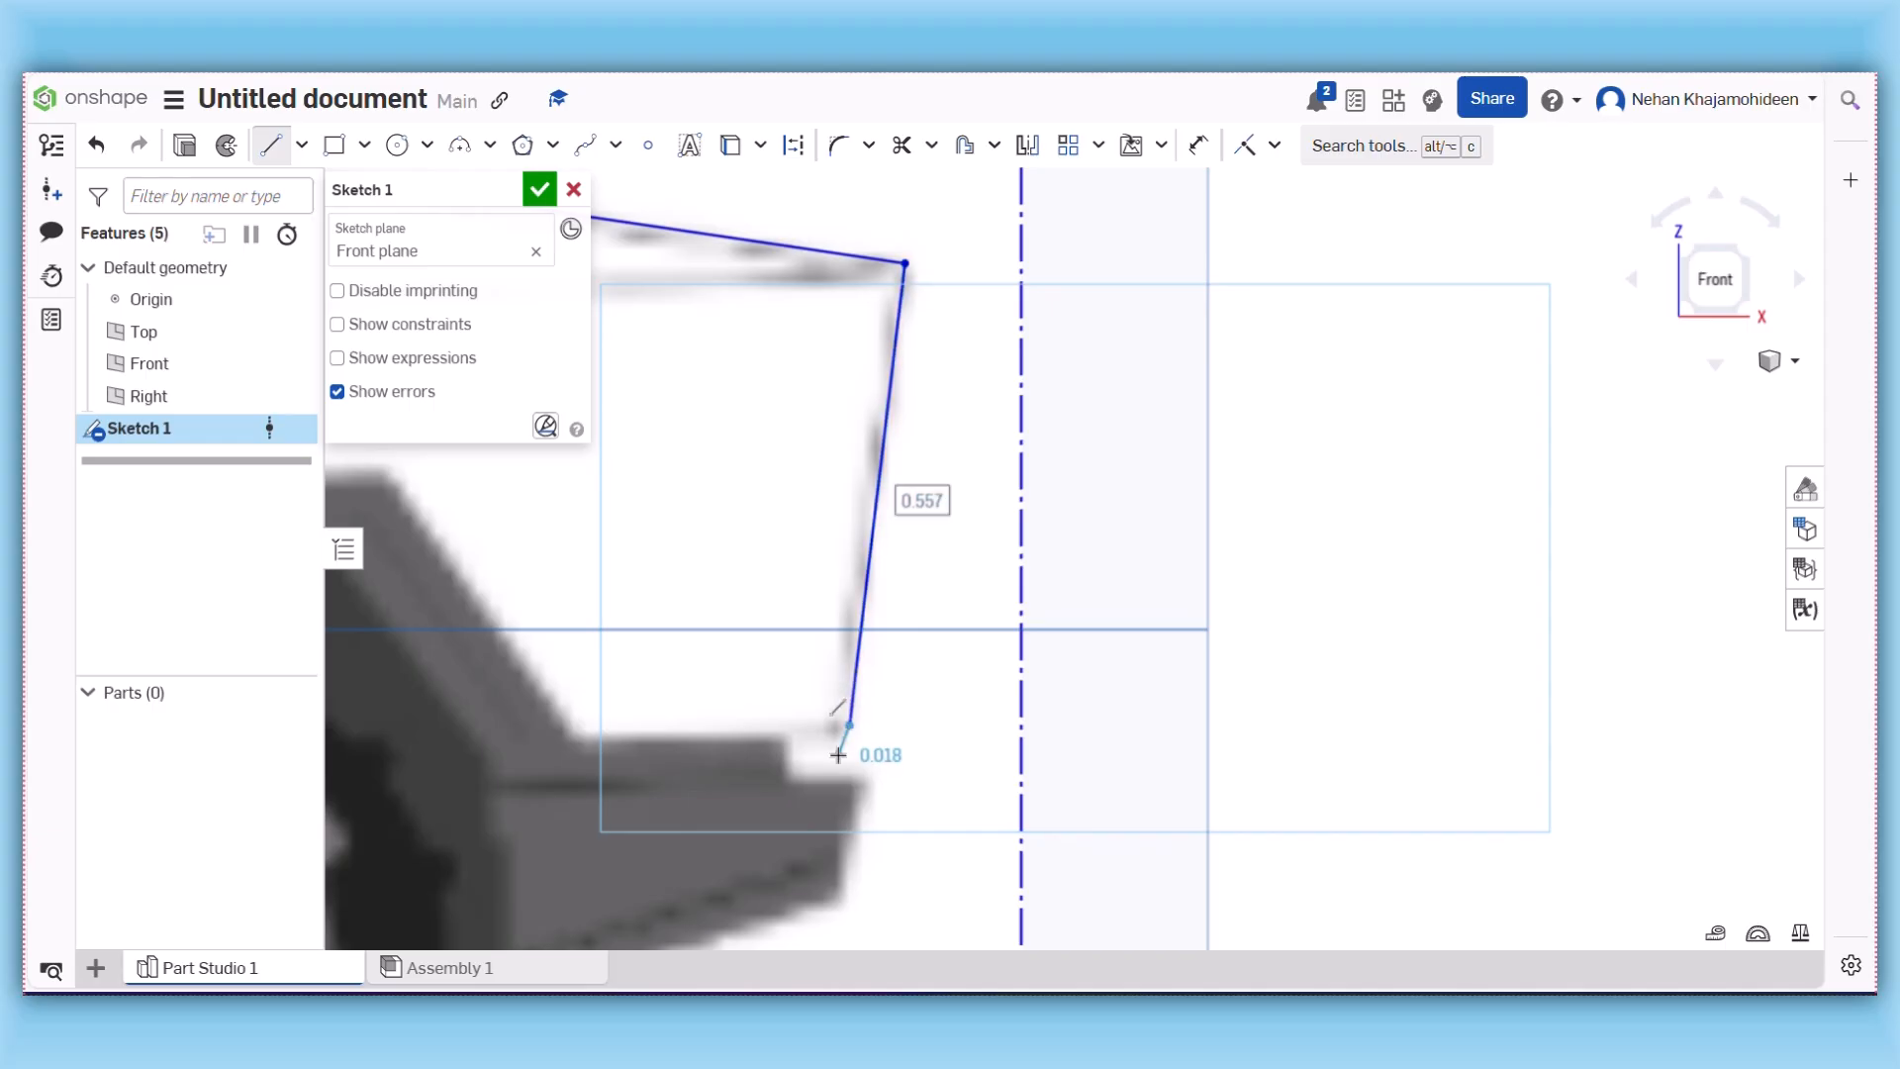
{"action": "left_click", "coordinate": [790, 735]}
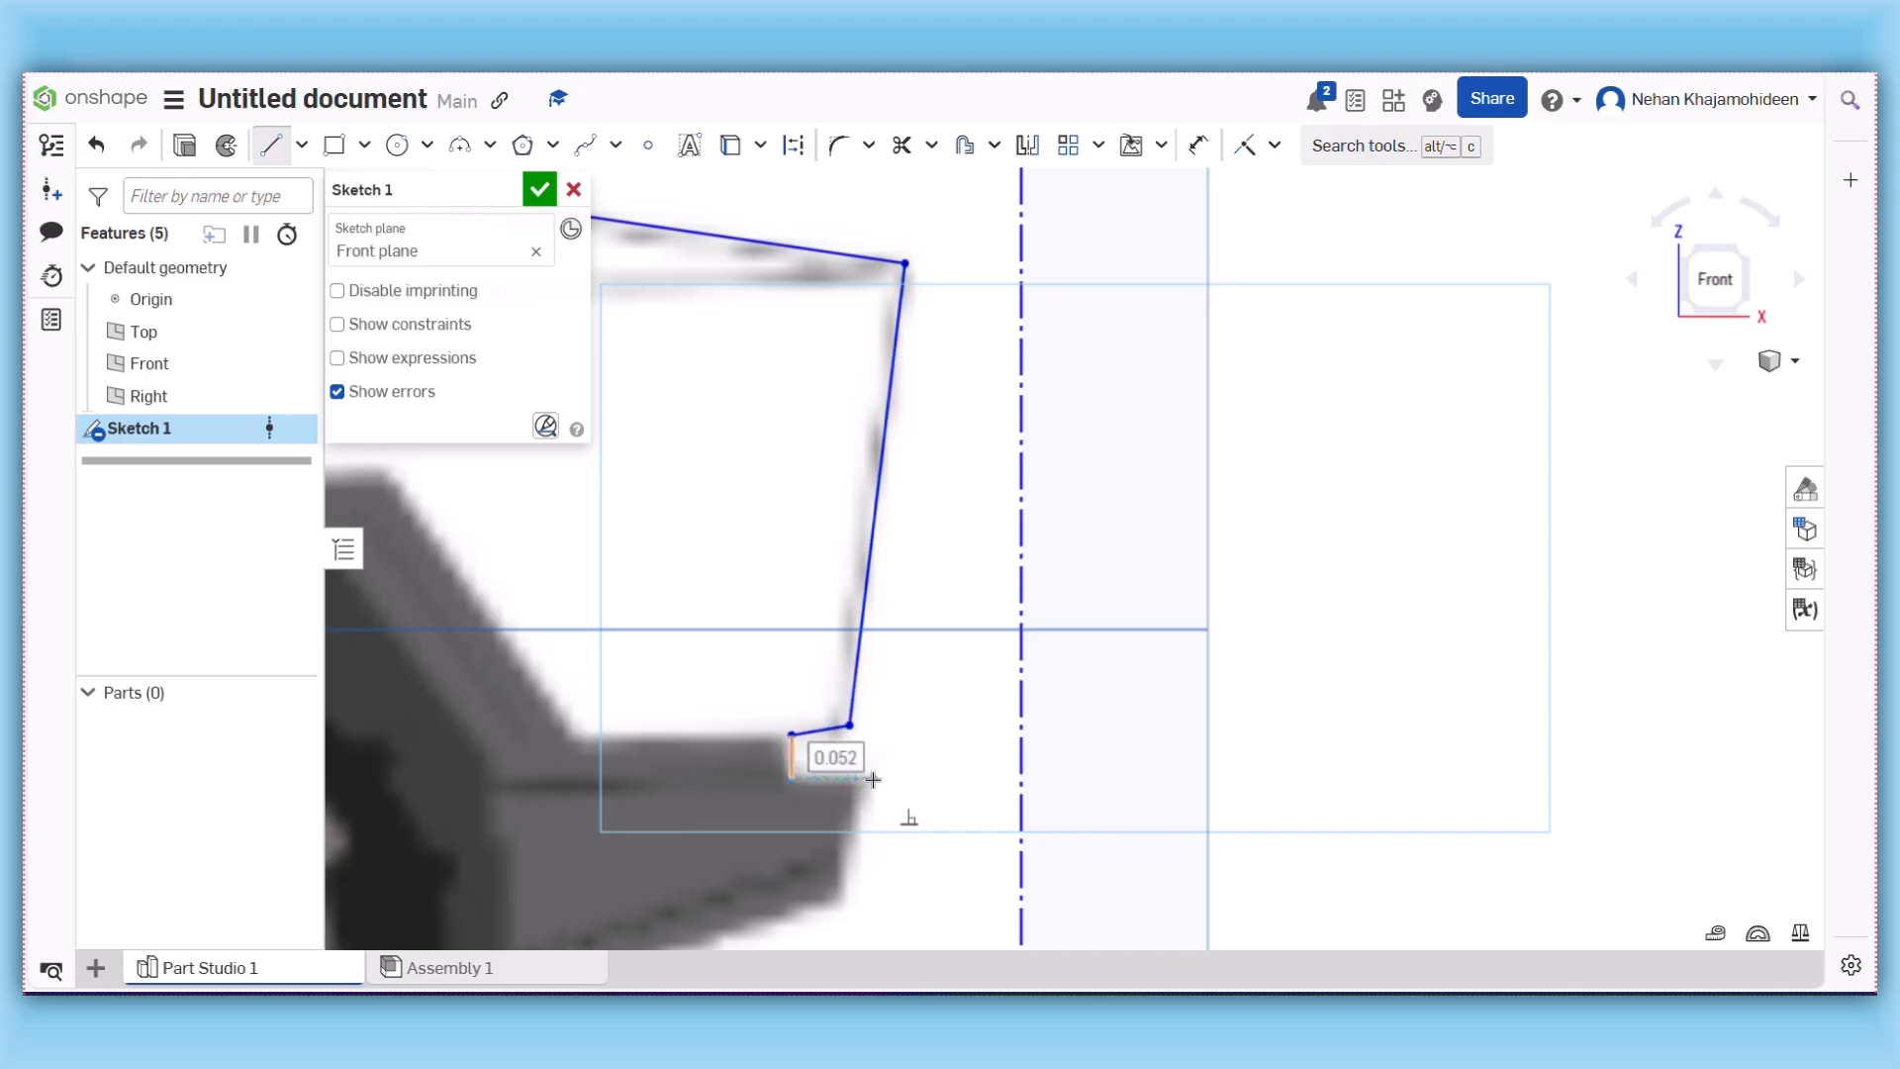
{"action": "scroll", "coordinate": [863, 784], "scroll_direction": "down", "scroll_amount": 8}
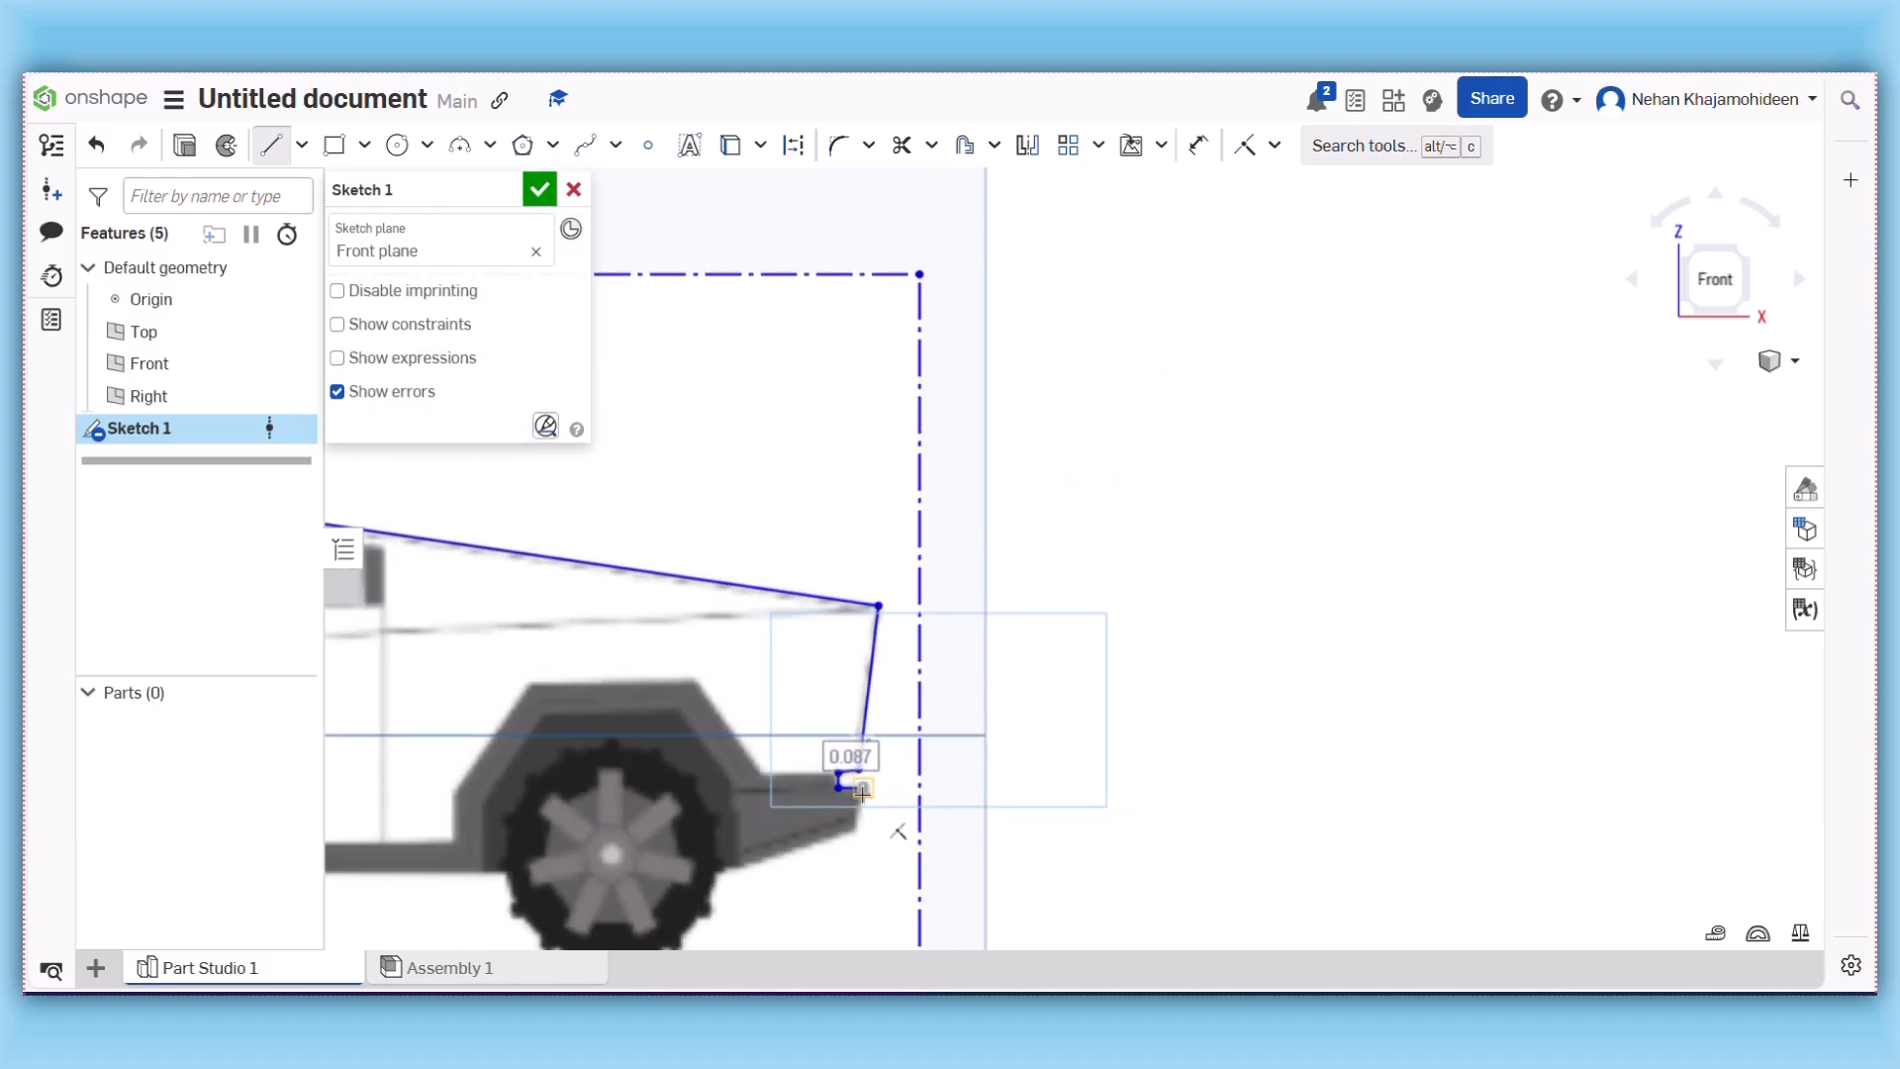
{"action": "left_click", "coordinate": [863, 789]}
- Trace the rear bumper with an end line about 0.15 long and a sloping underside about 0.41 long towards the rear wheel
{"action": "scroll", "coordinate": [863, 792], "scroll_direction": "down", "scroll_amount": 2}
{"action": "scroll", "coordinate": [871, 801], "scroll_direction": "up", "scroll_amount": 8}
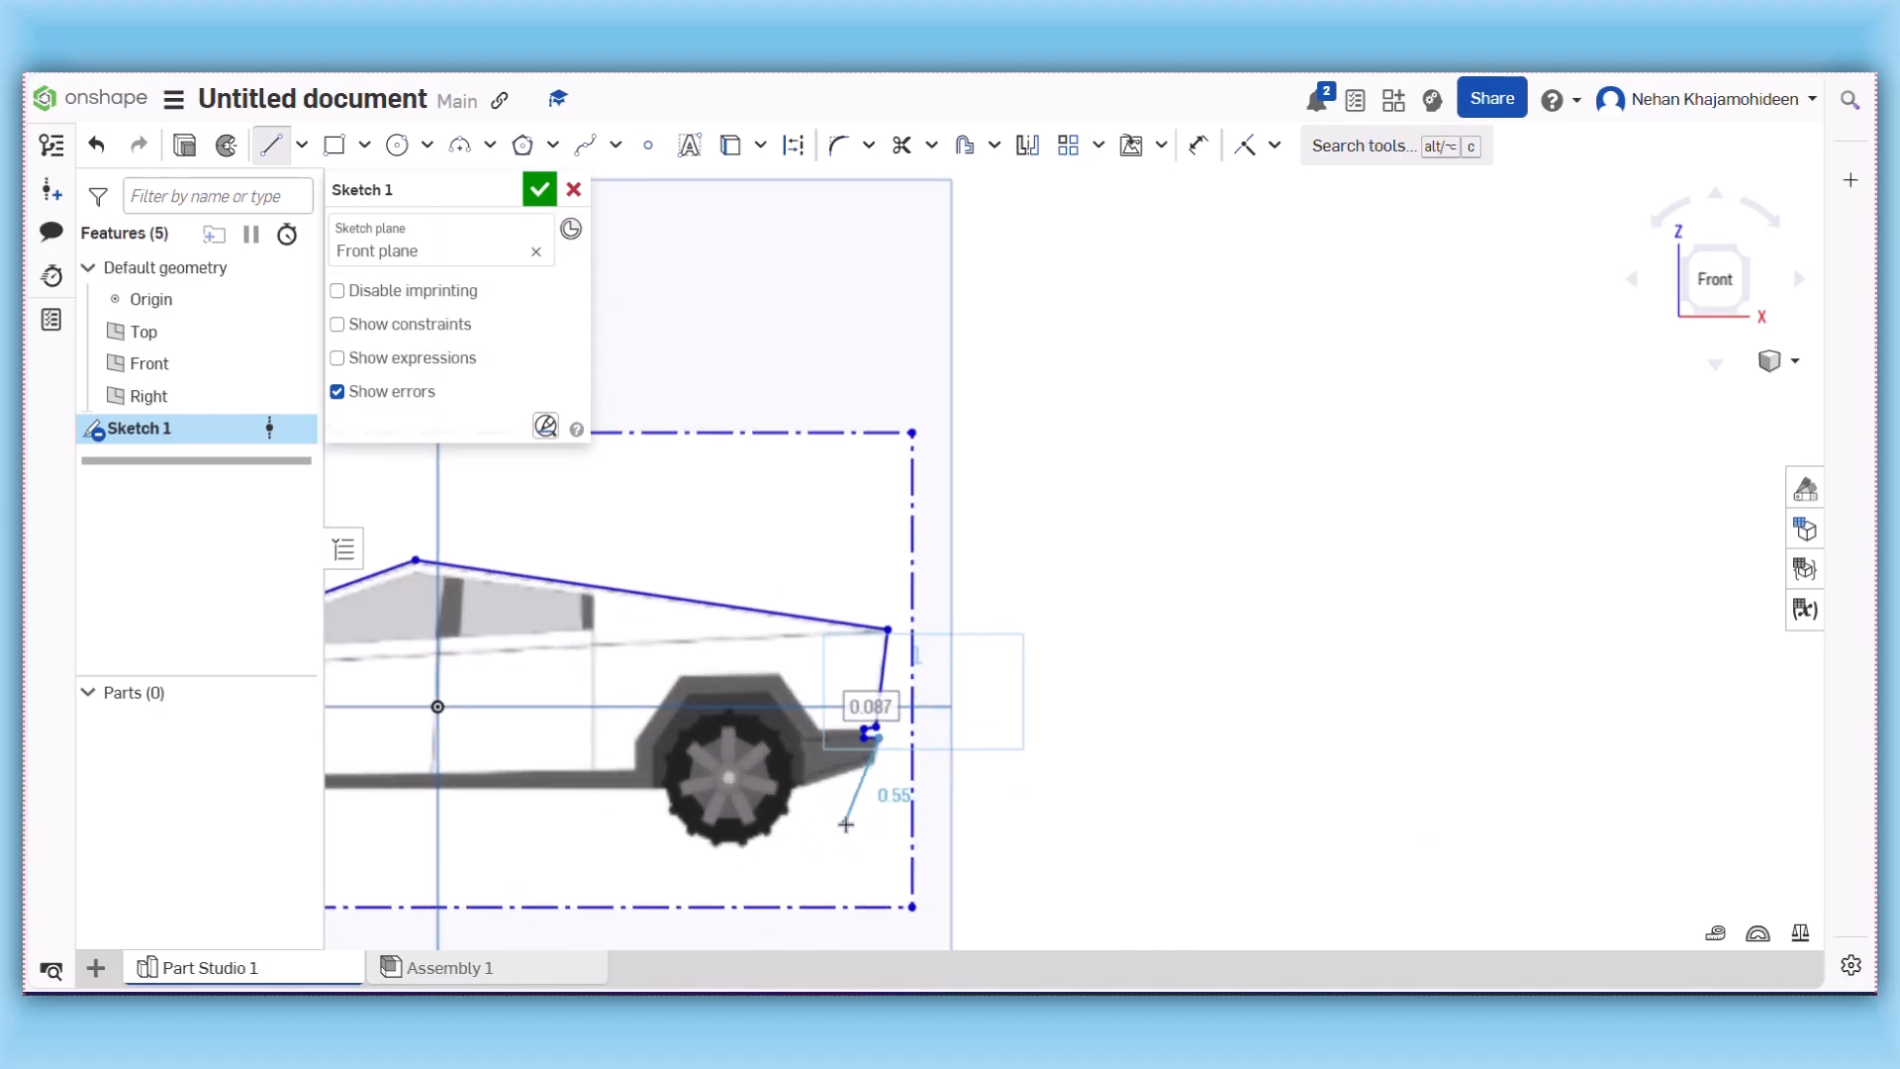
{"action": "scroll", "coordinate": [904, 755], "scroll_direction": "up", "scroll_amount": 5}
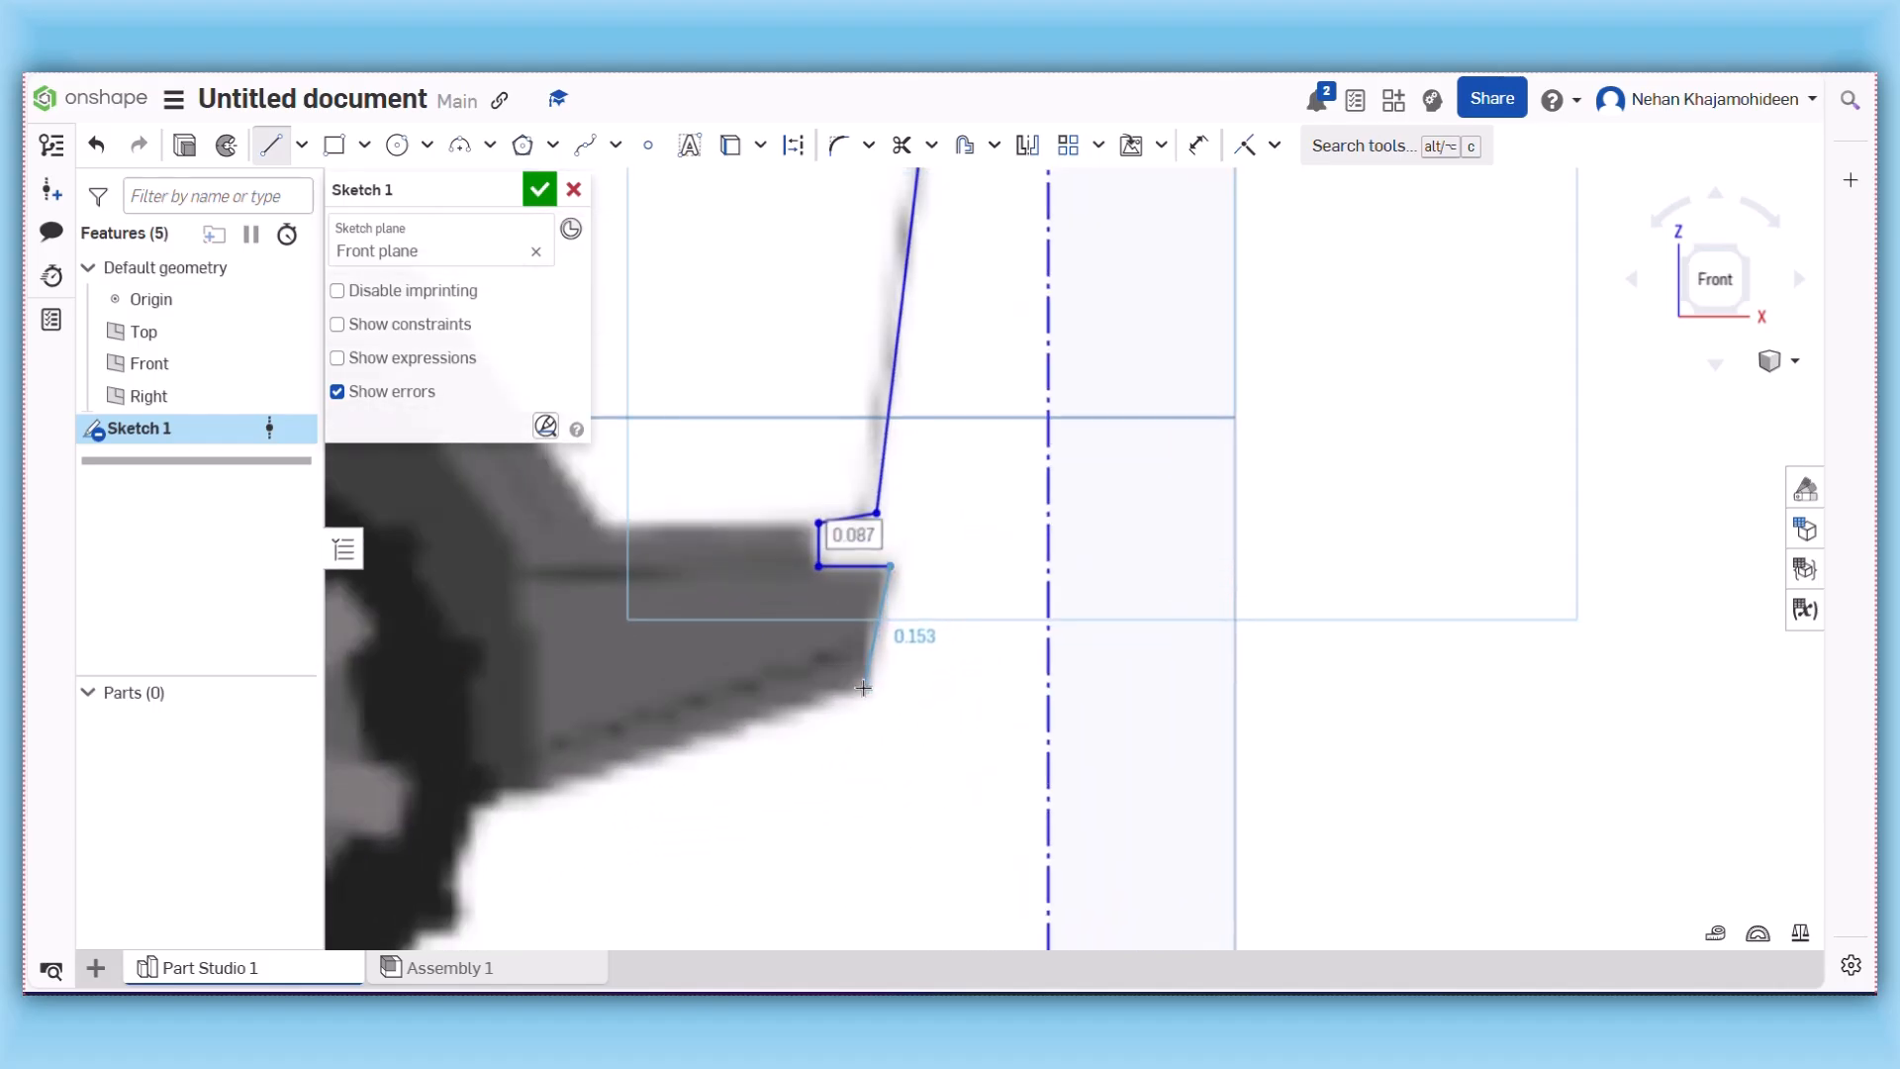
{"action": "left_click", "coordinate": [859, 686]}
{"action": "left_click", "coordinate": [543, 787]}
- Trace the inner rear wheel arch from the bumper underside with four connected lines about 0.22, 0.39, 0.46 and 0.36 long
{"action": "scroll", "coordinate": [542, 787], "scroll_direction": "down", "scroll_amount": 10}
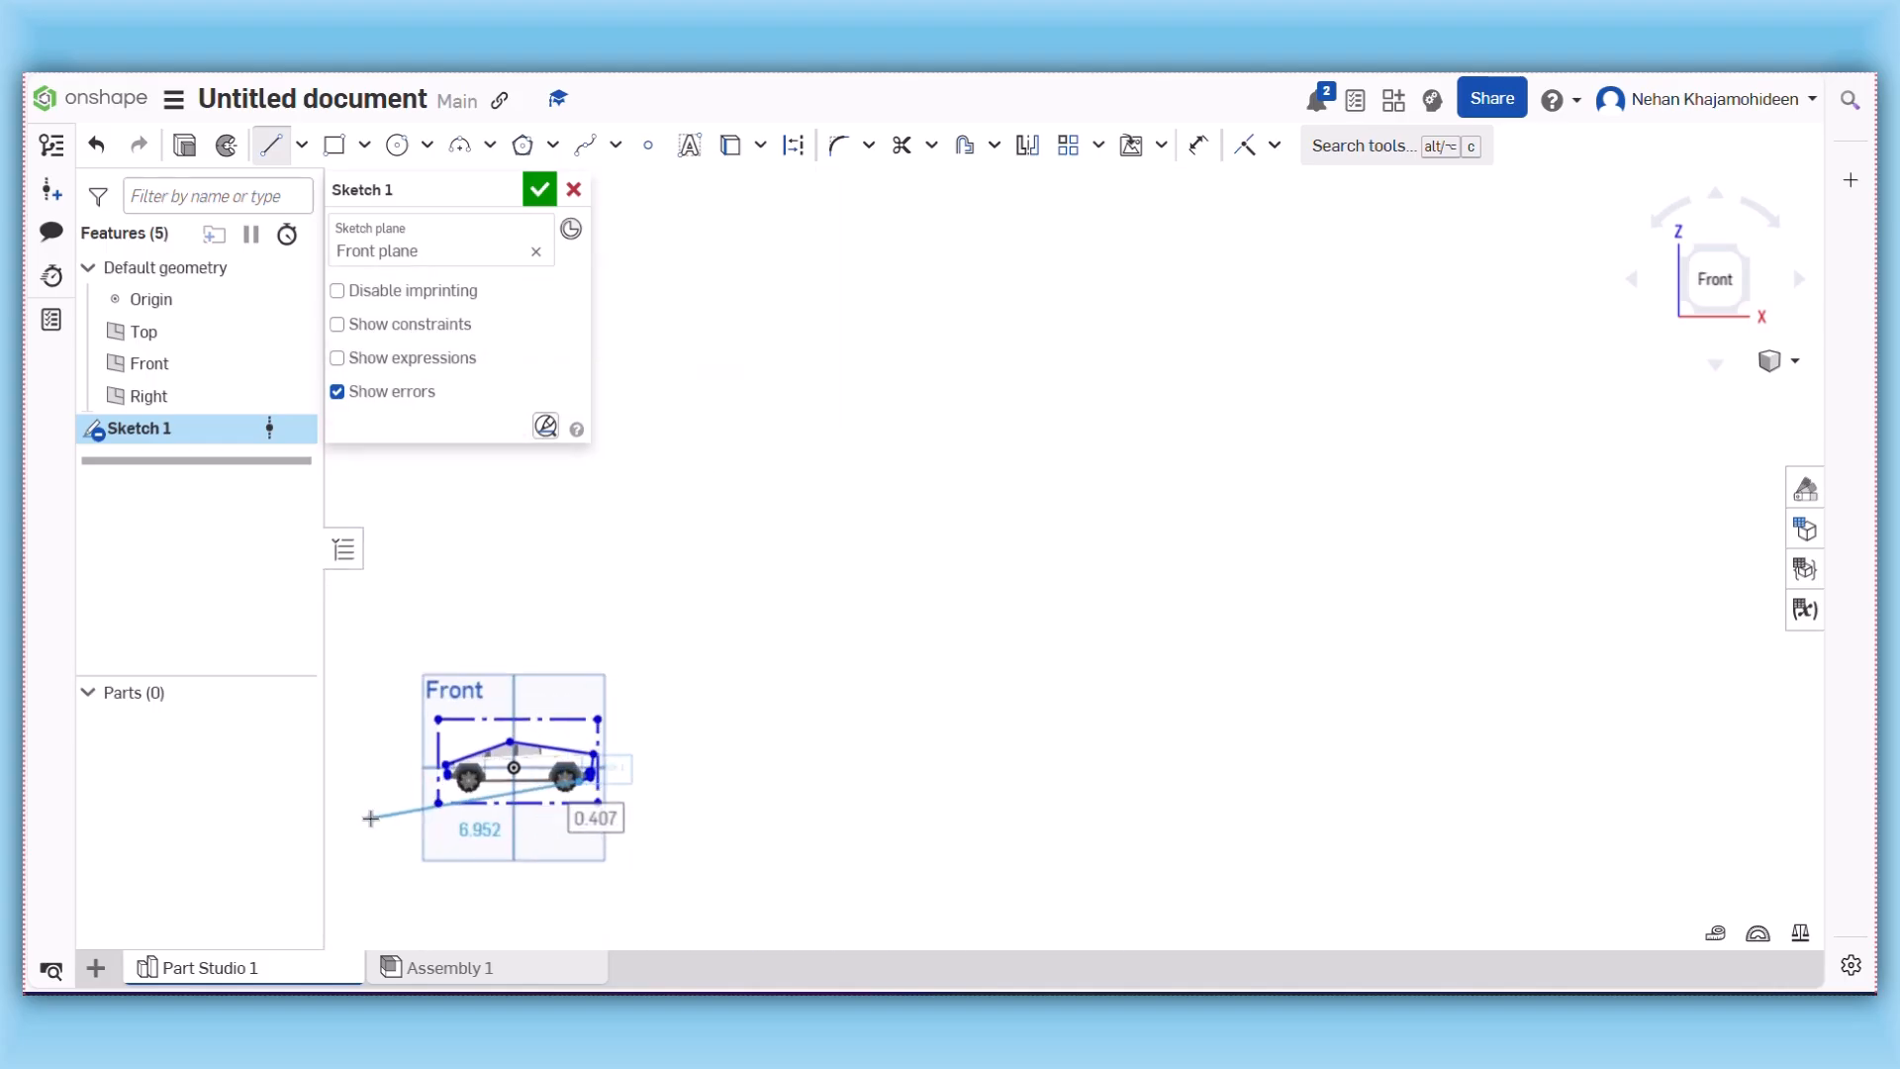
{"action": "scroll", "coordinate": [495, 782], "scroll_direction": "up", "scroll_amount": 10}
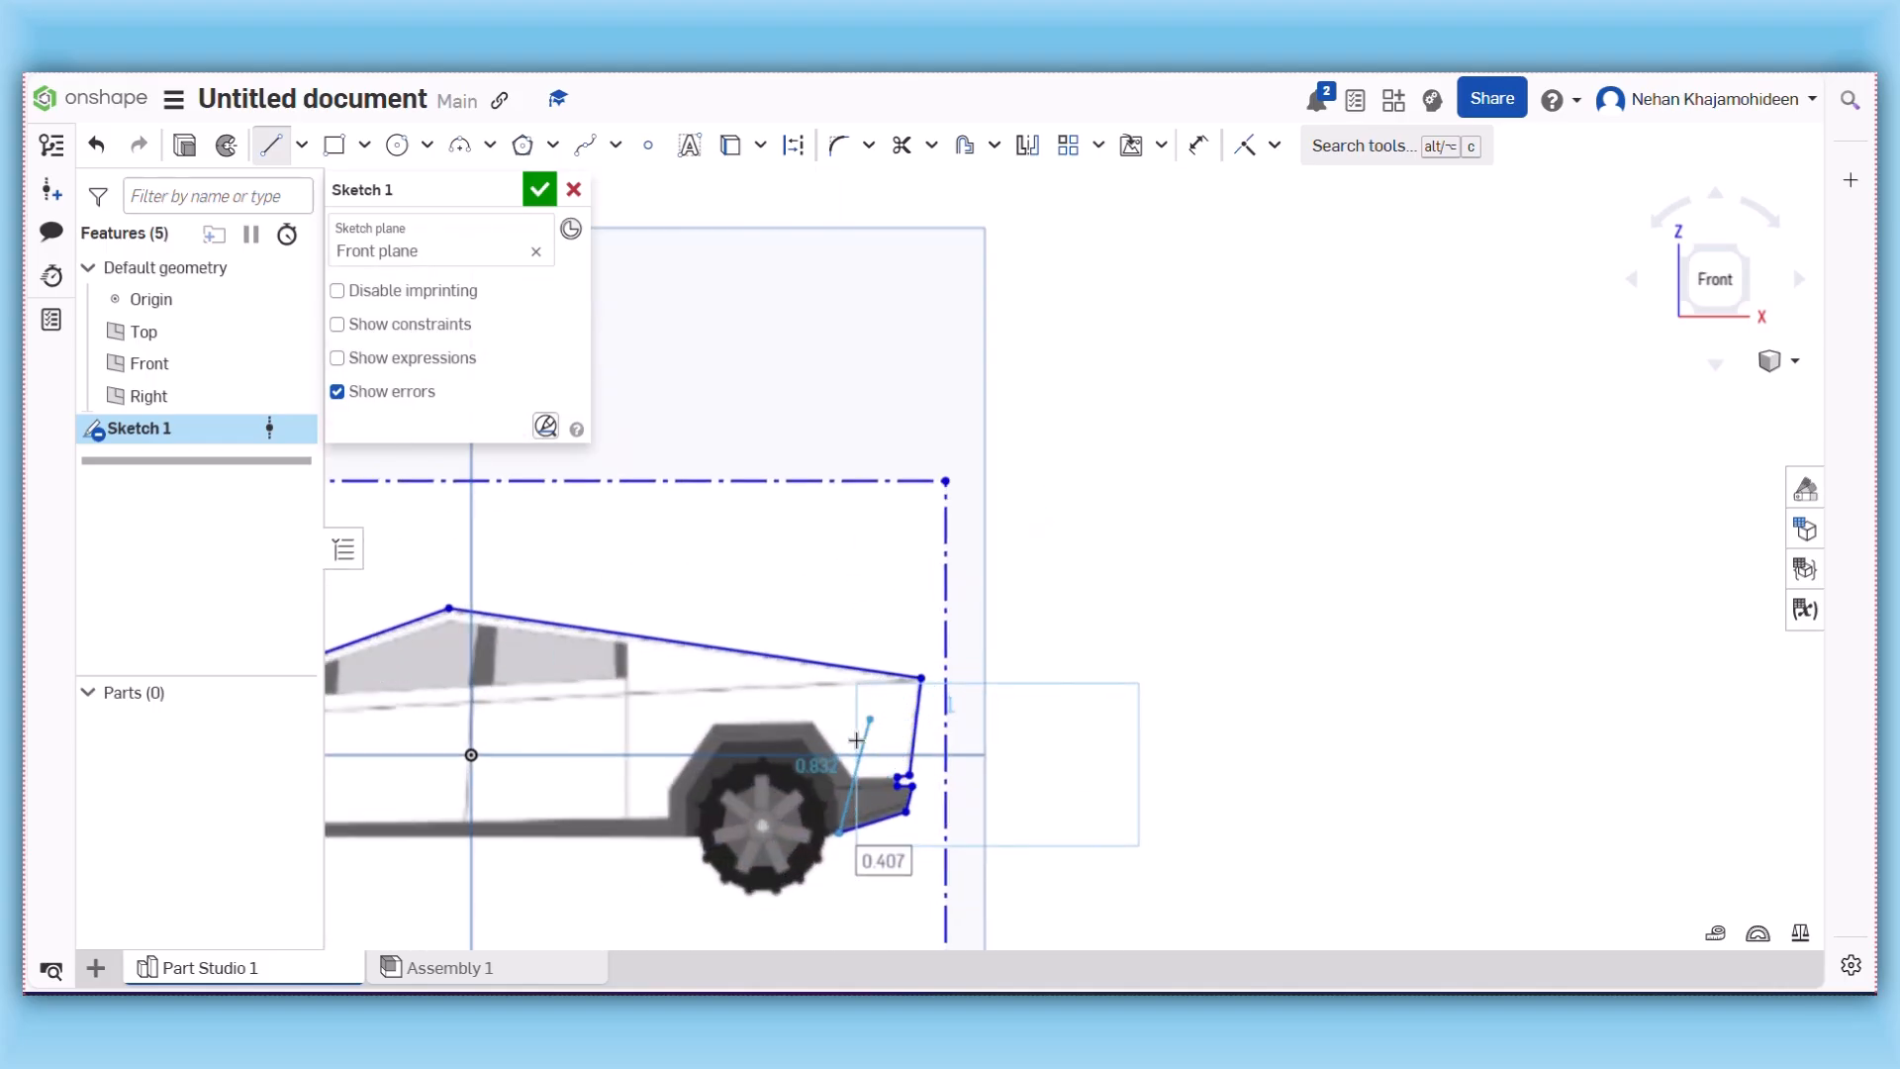
{"action": "scroll", "coordinate": [885, 731], "scroll_direction": "up", "scroll_amount": 5}
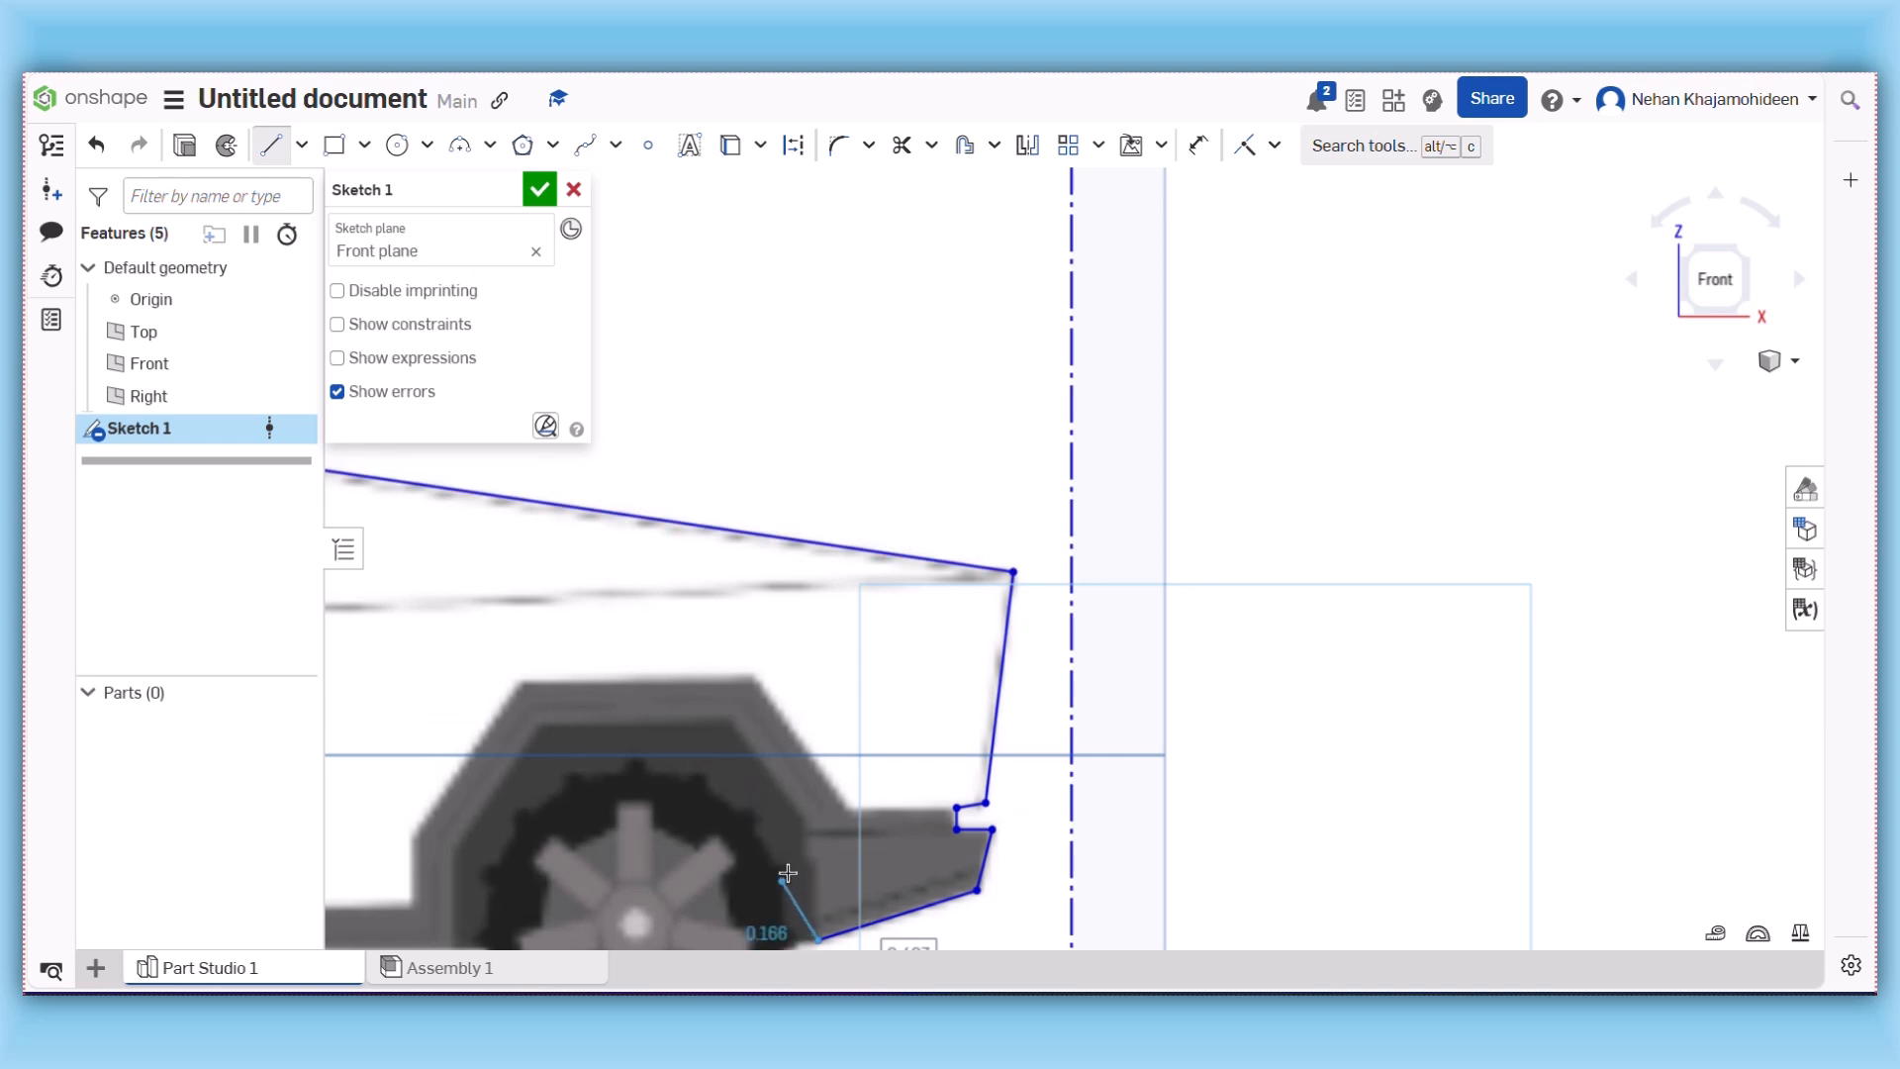
{"action": "left_click", "coordinate": [815, 848]}
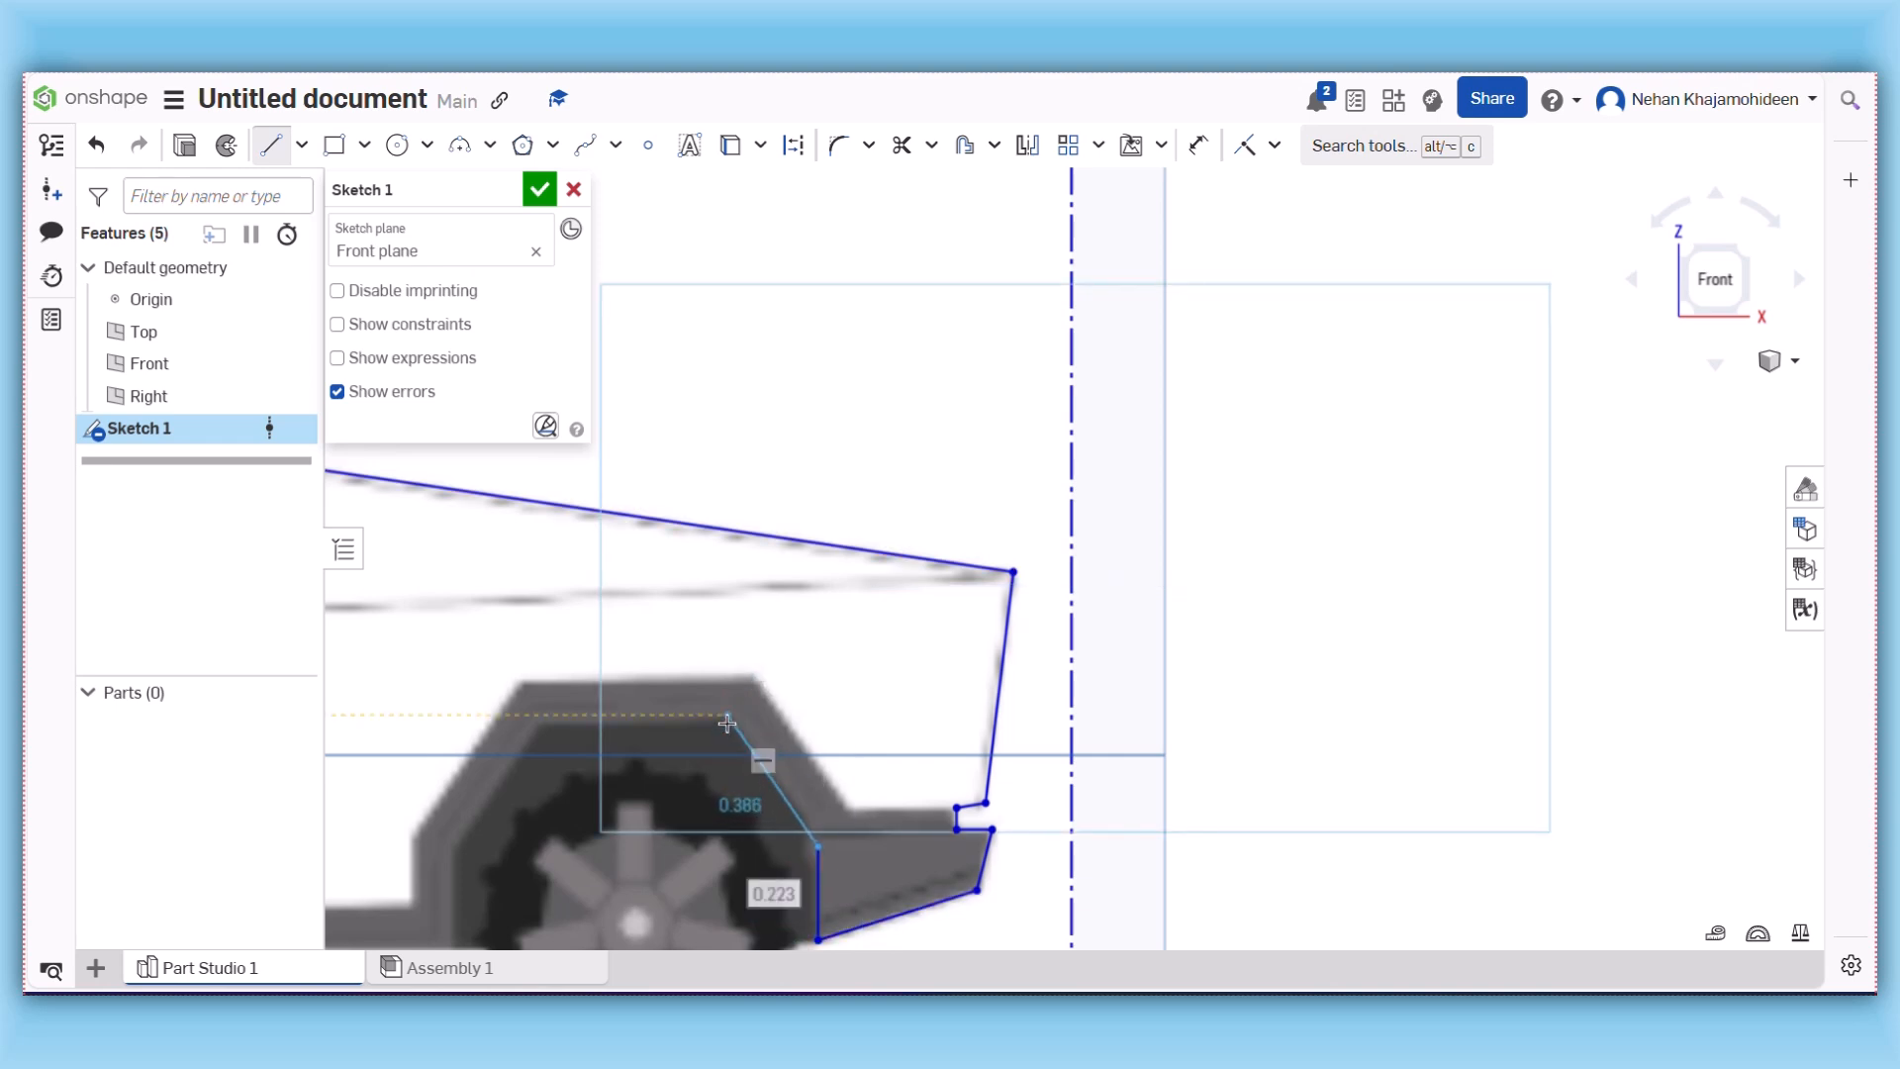
{"action": "left_click", "coordinate": [728, 722]}
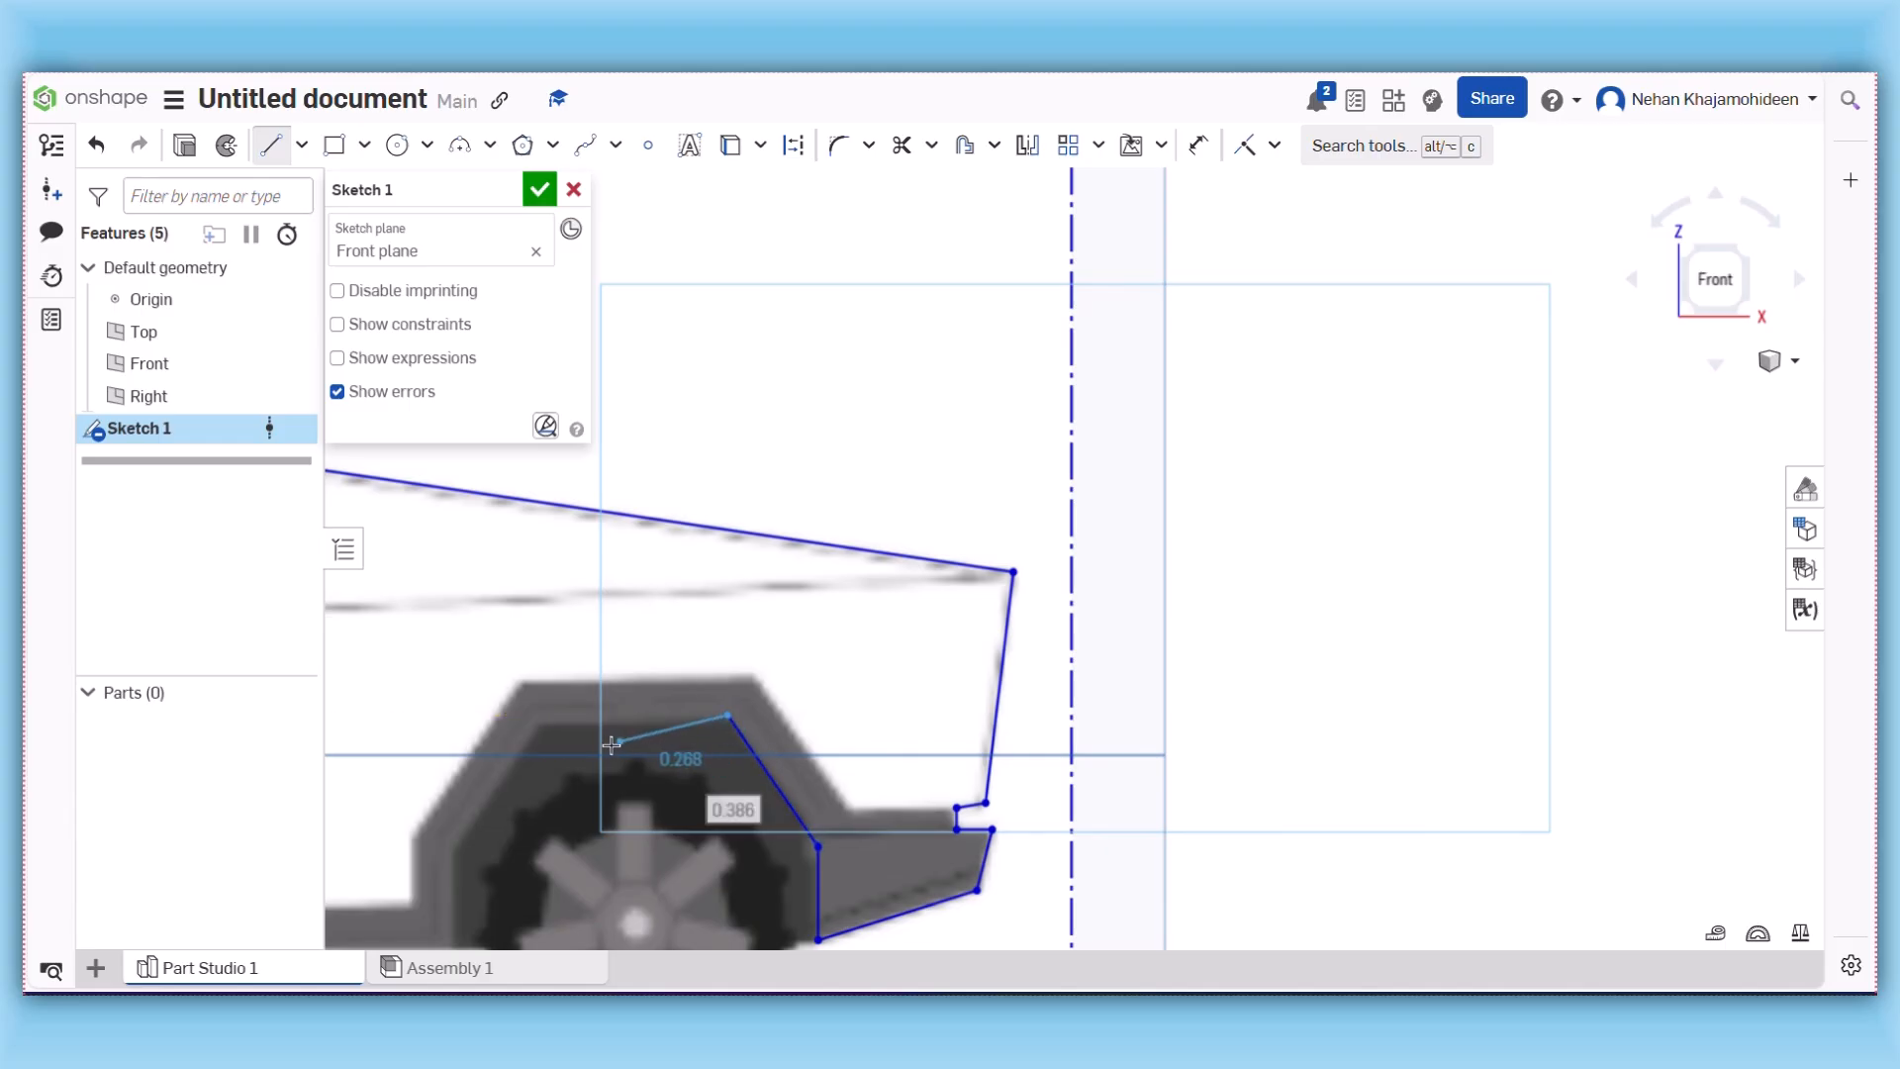
{"action": "left_click", "coordinate": [540, 724]}
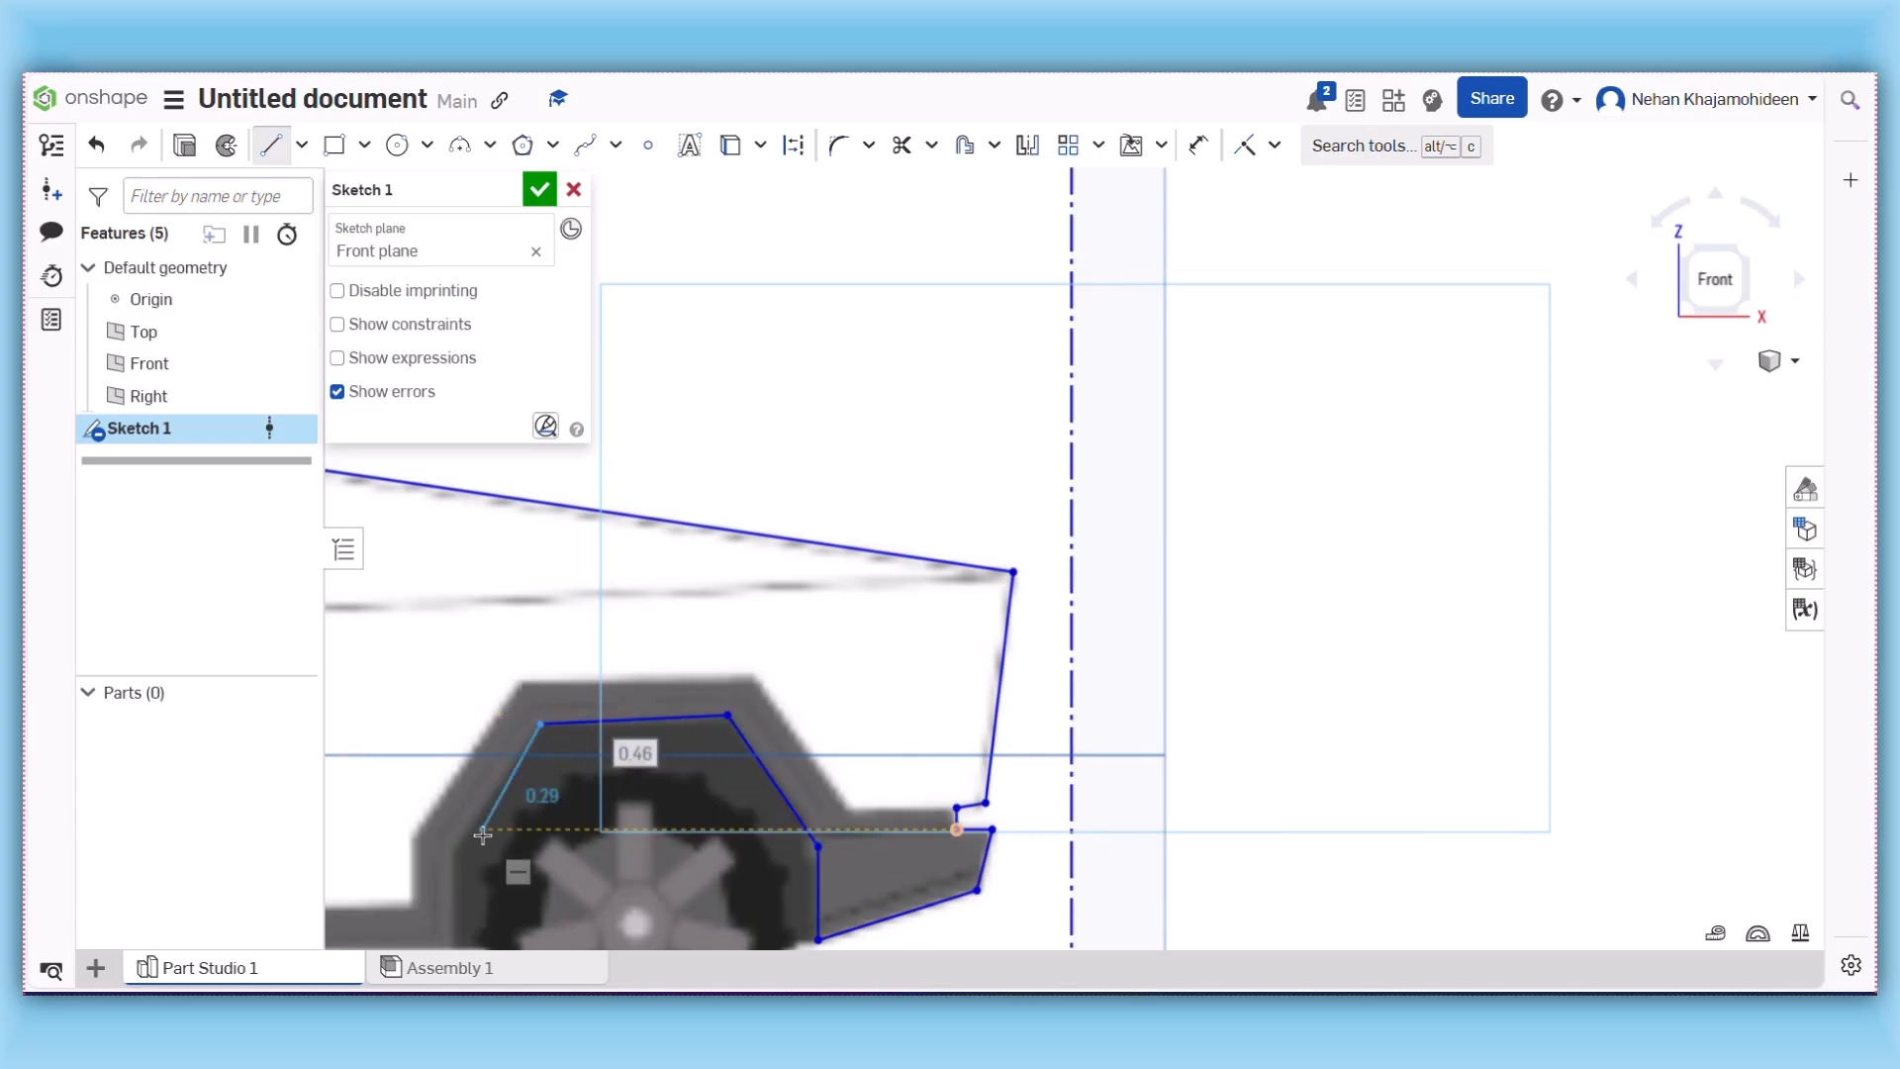
{"action": "left_click", "coordinate": [451, 846]}
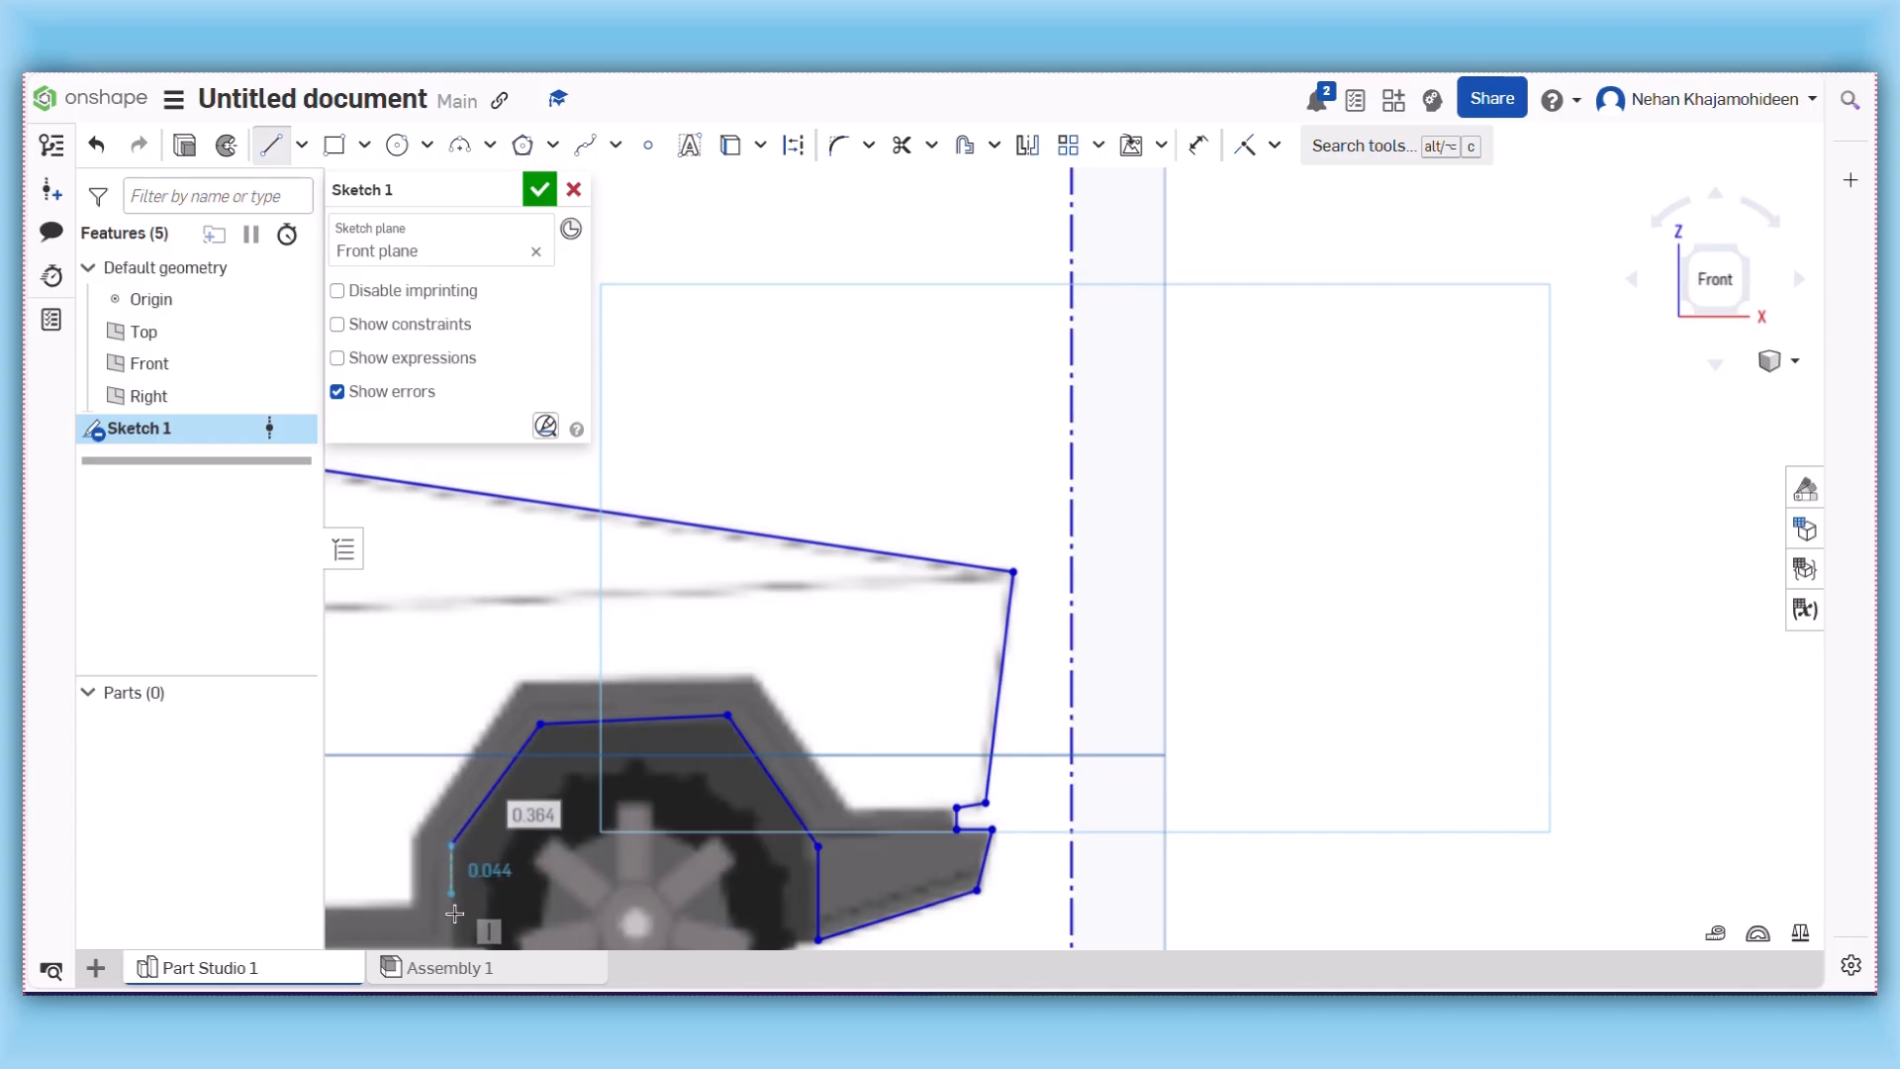
{"action": "scroll", "coordinate": [463, 940], "scroll_direction": "down", "scroll_amount": 5}
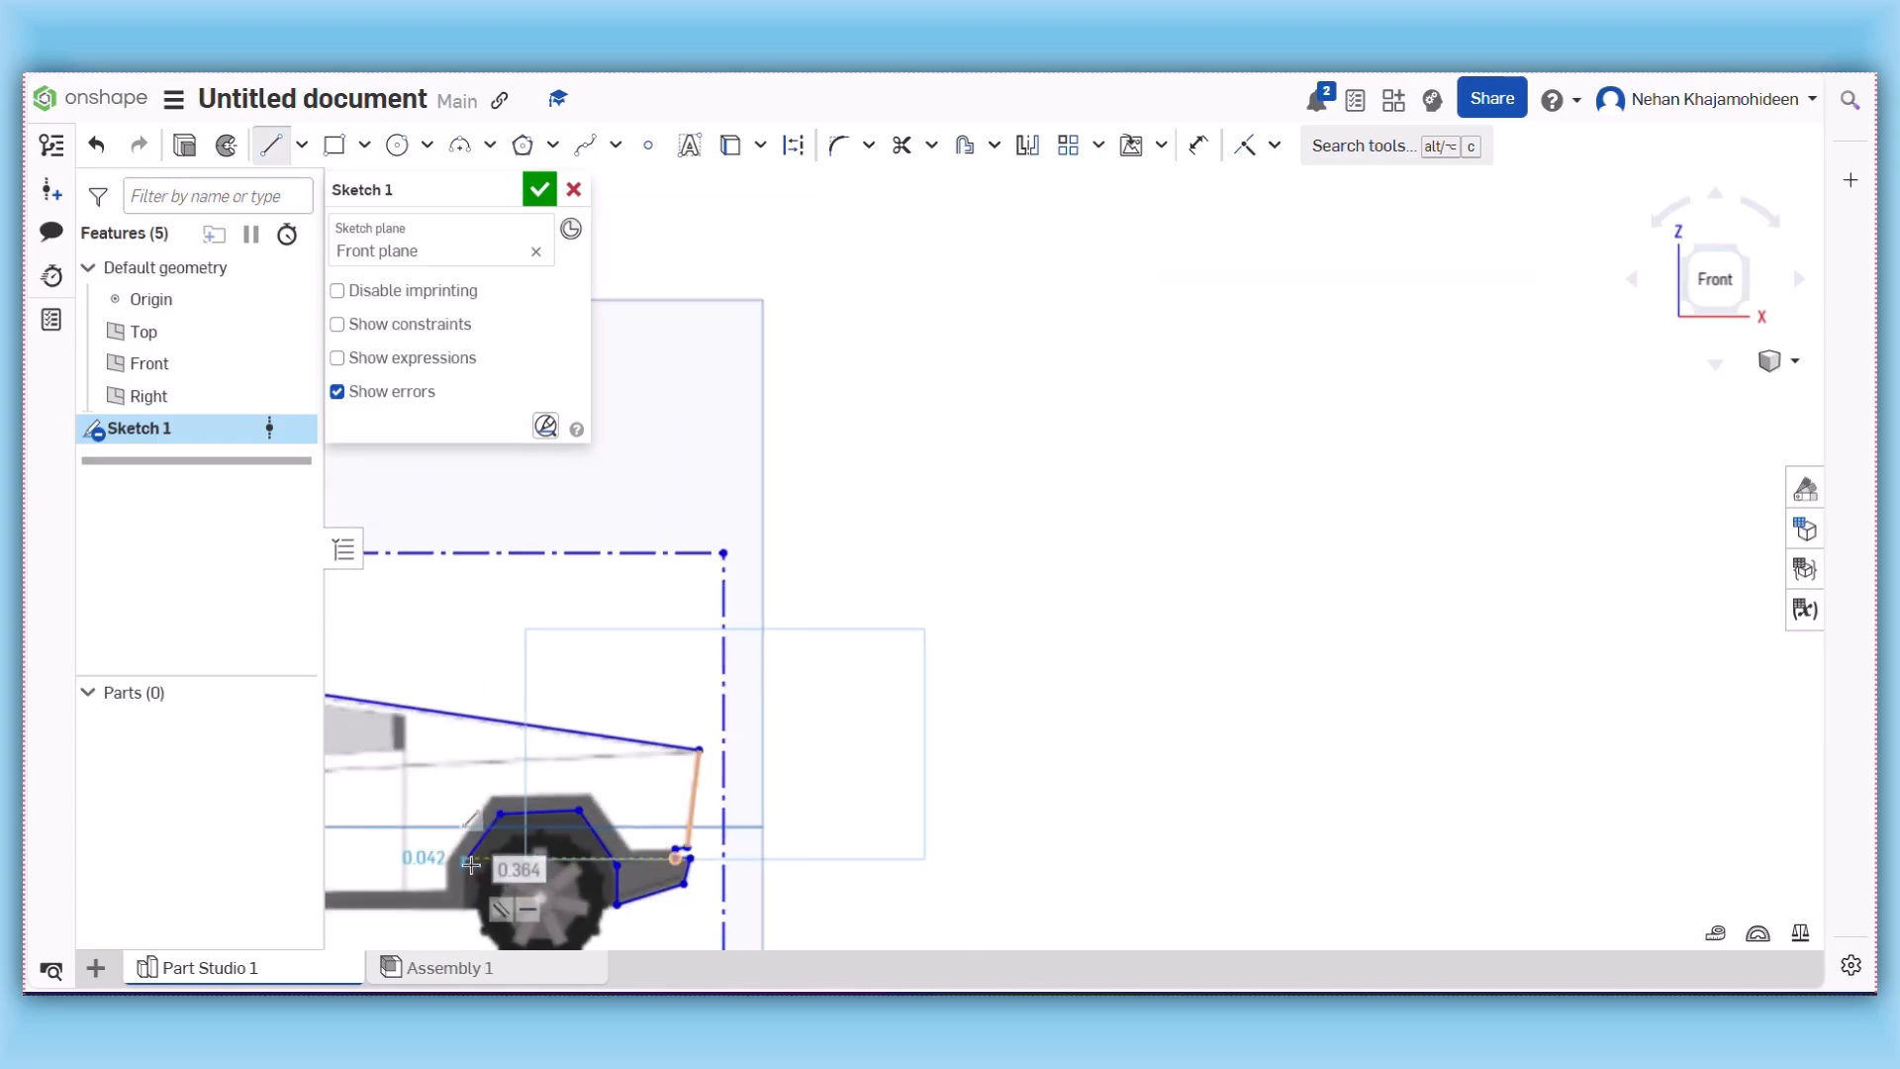
{"action": "key", "text": "t"}
{"action": "scroll", "coordinate": [470, 865], "scroll_direction": "down", "scroll_amount": 8}
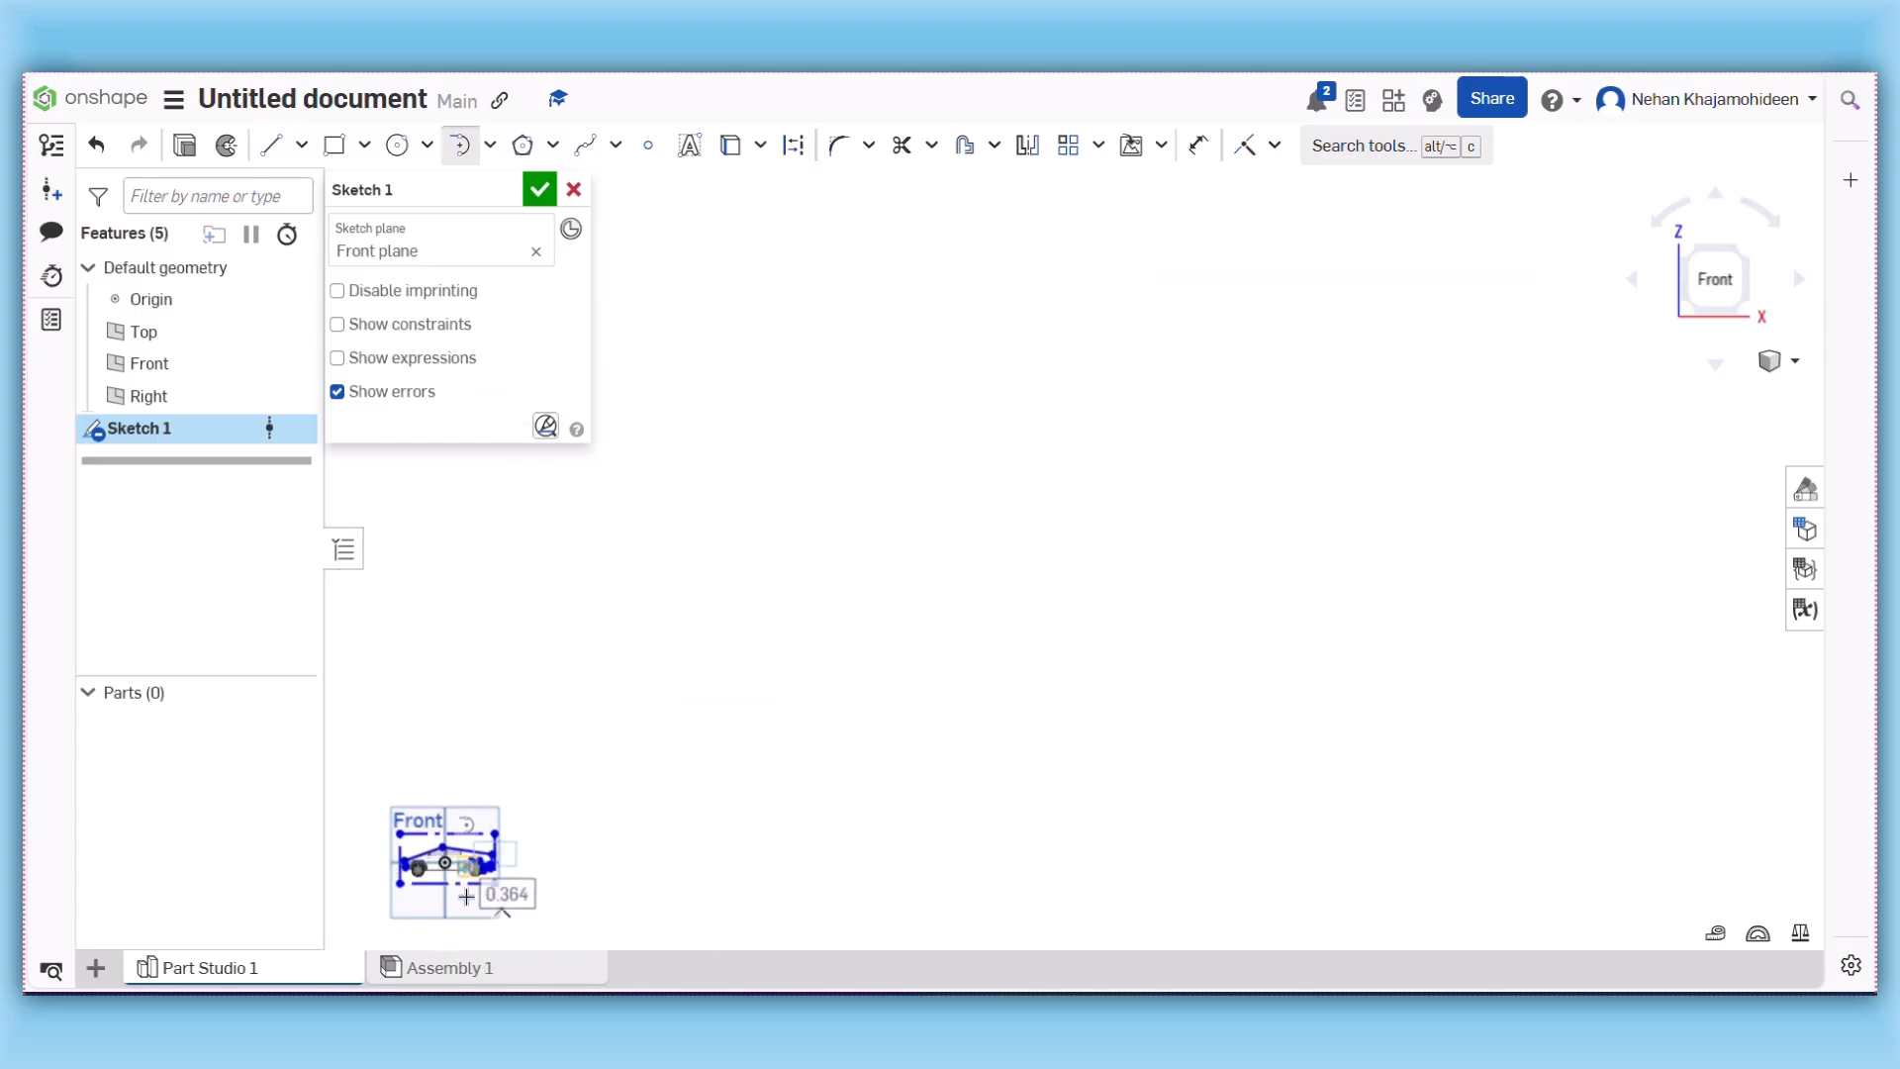
{"action": "scroll", "coordinate": [450, 909], "scroll_direction": "up", "scroll_amount": 10}
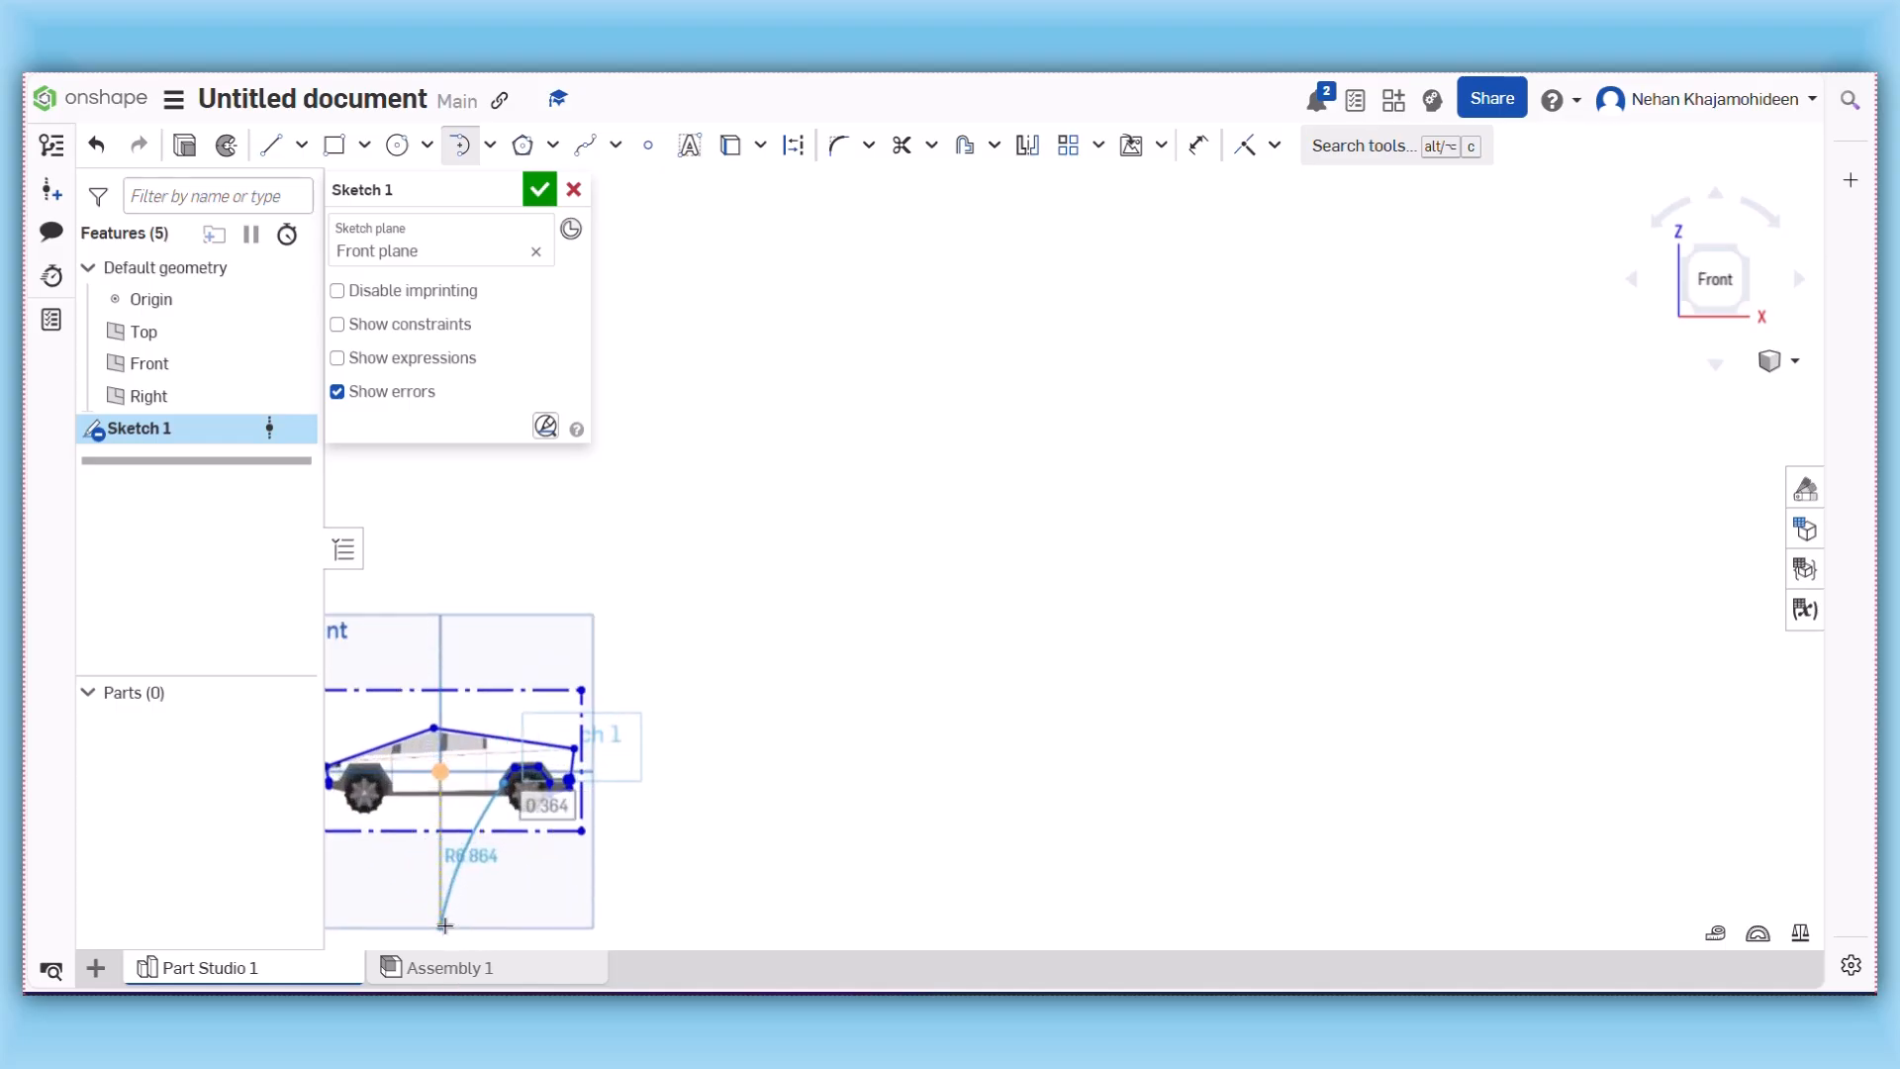
{"action": "scroll", "coordinate": [524, 792], "scroll_direction": "up", "scroll_amount": 3}
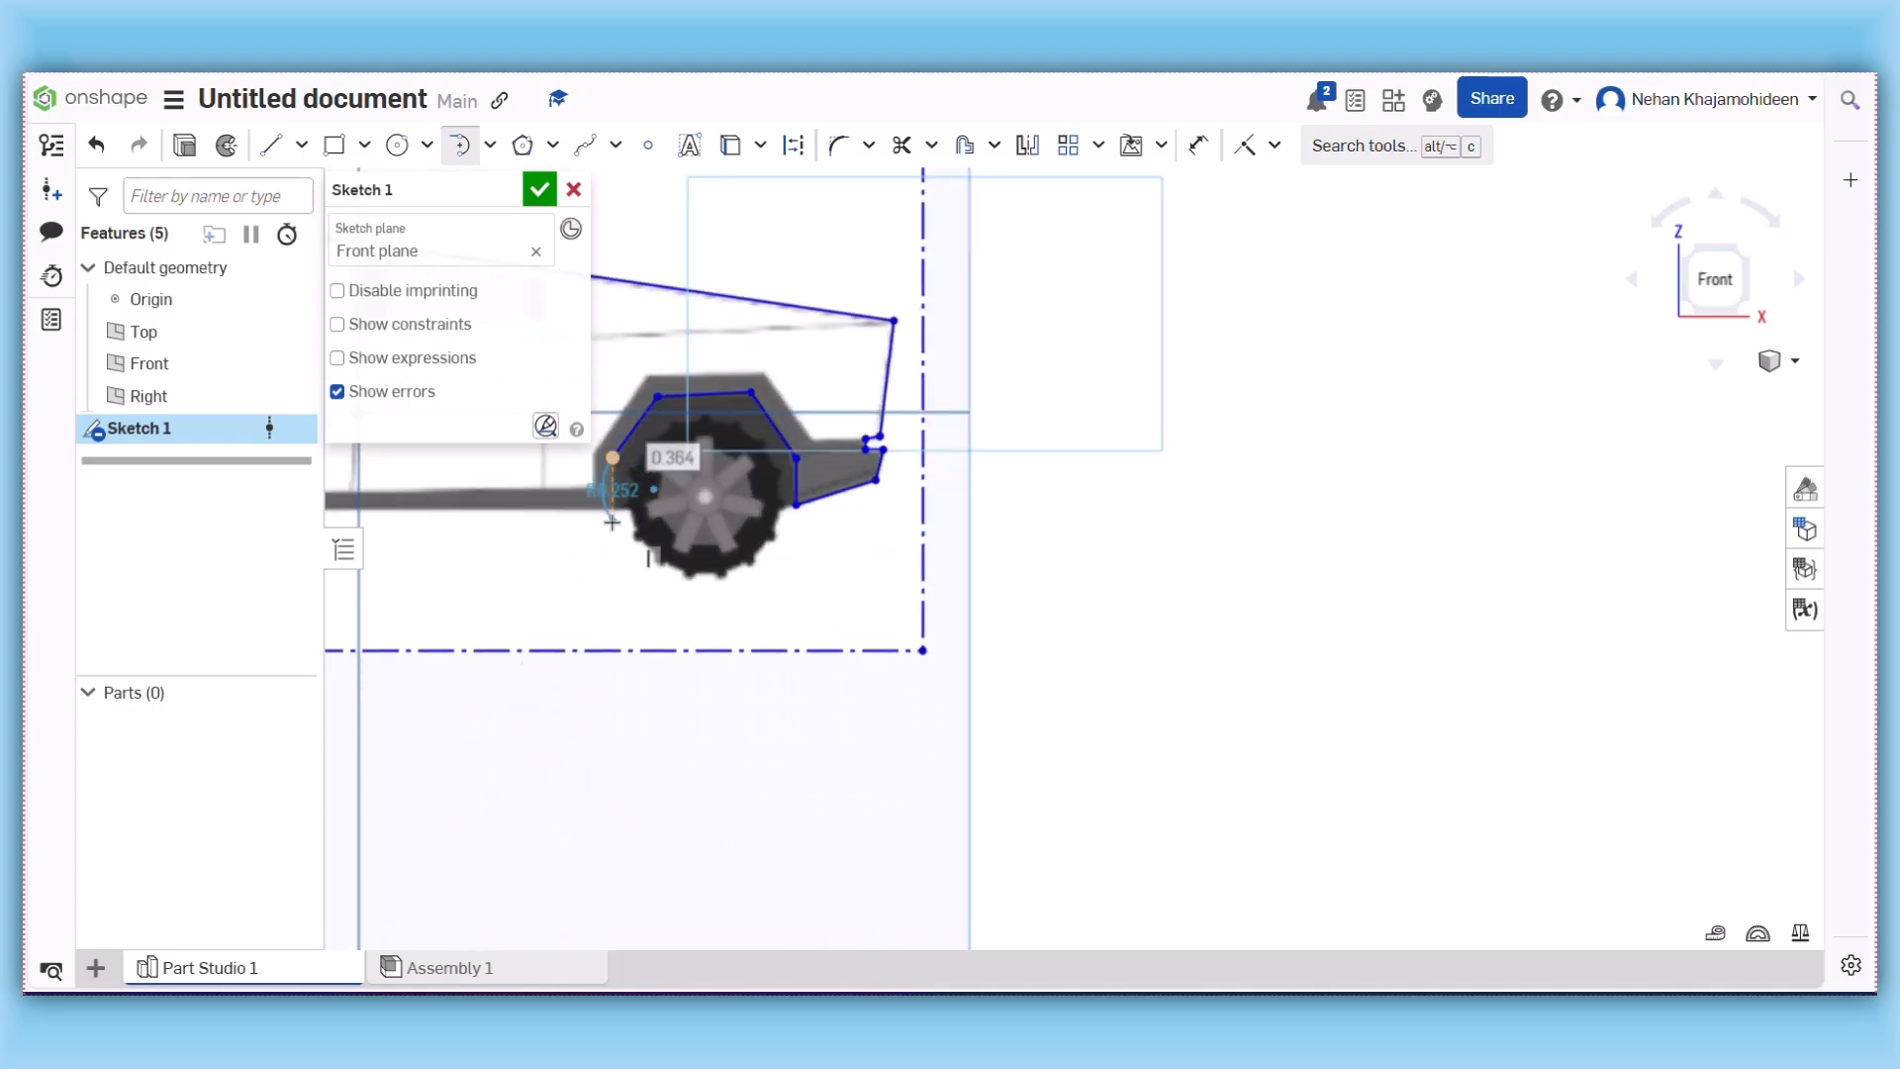
{"action": "key", "text": "Escape"}
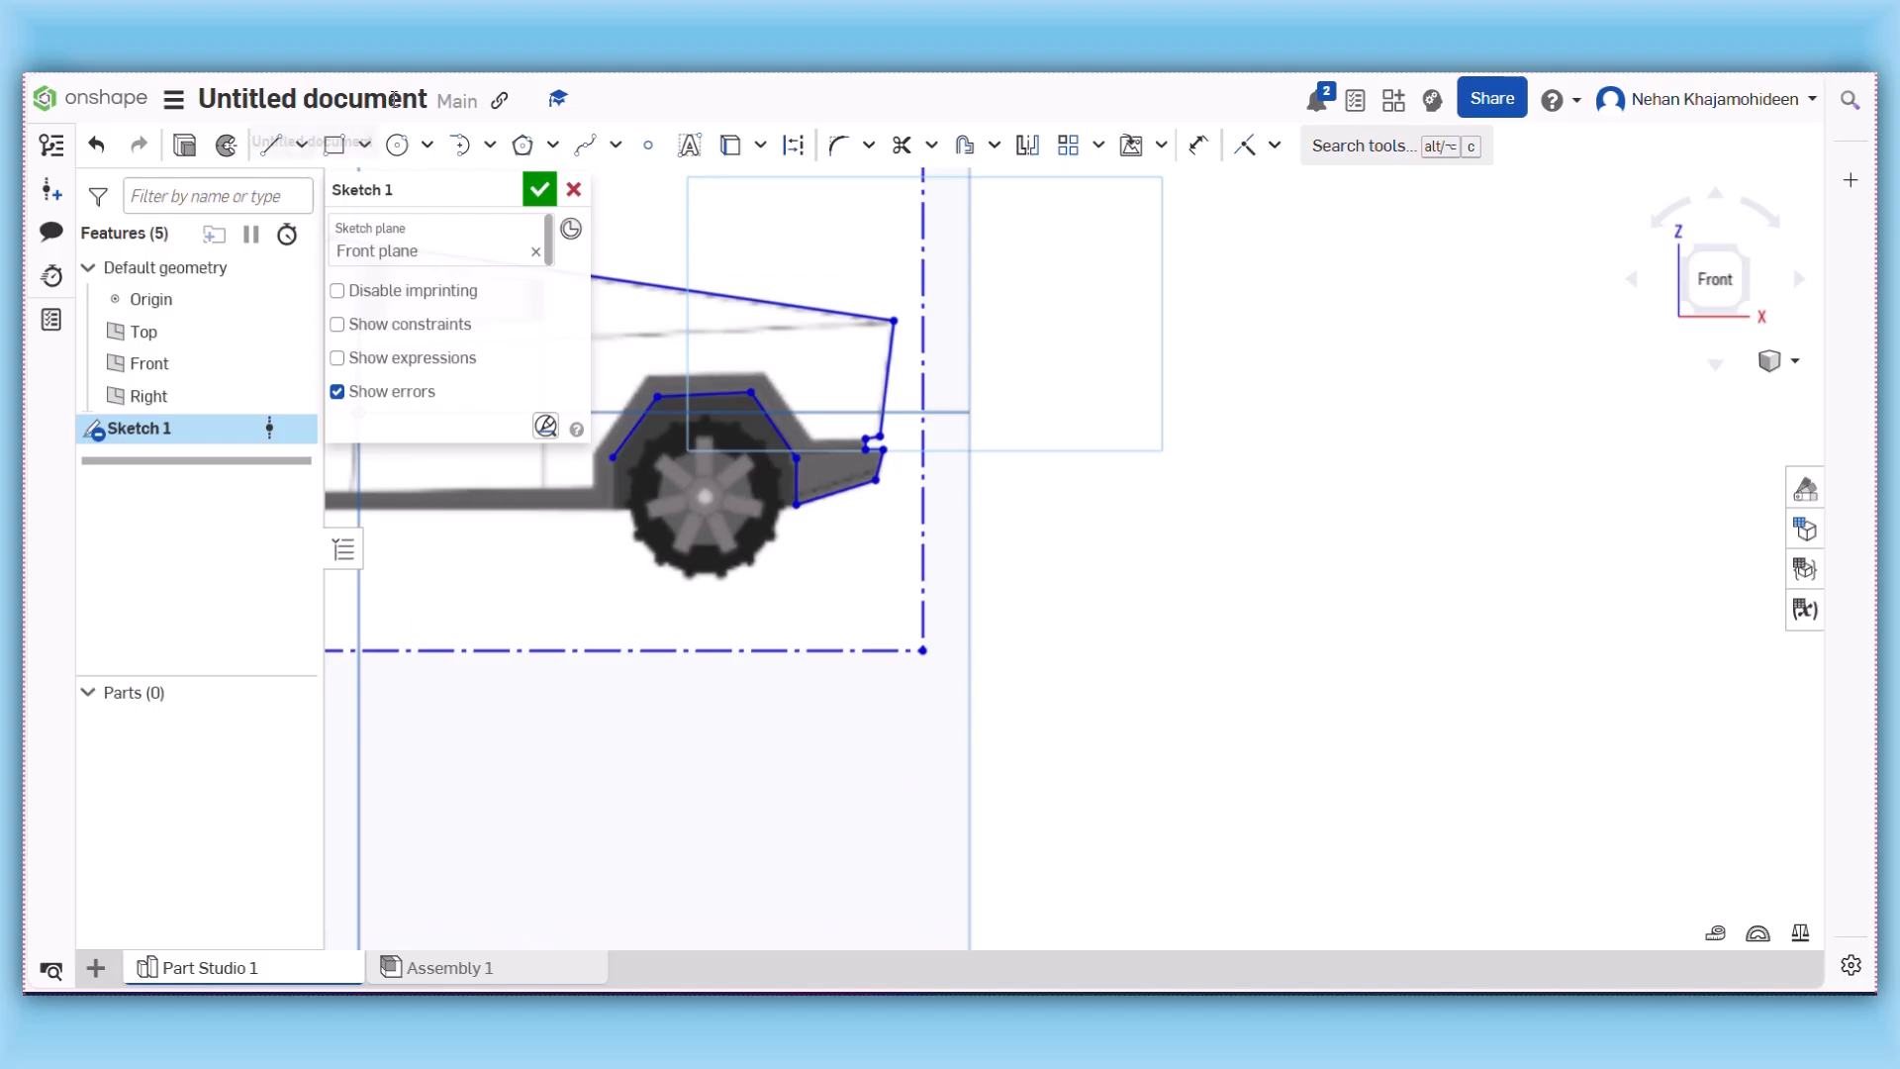
- Draw a vertical line about 0.22 long from the rear wheel arch's open end down to the underbody
{"action": "left_click", "coordinate": [271, 145]}
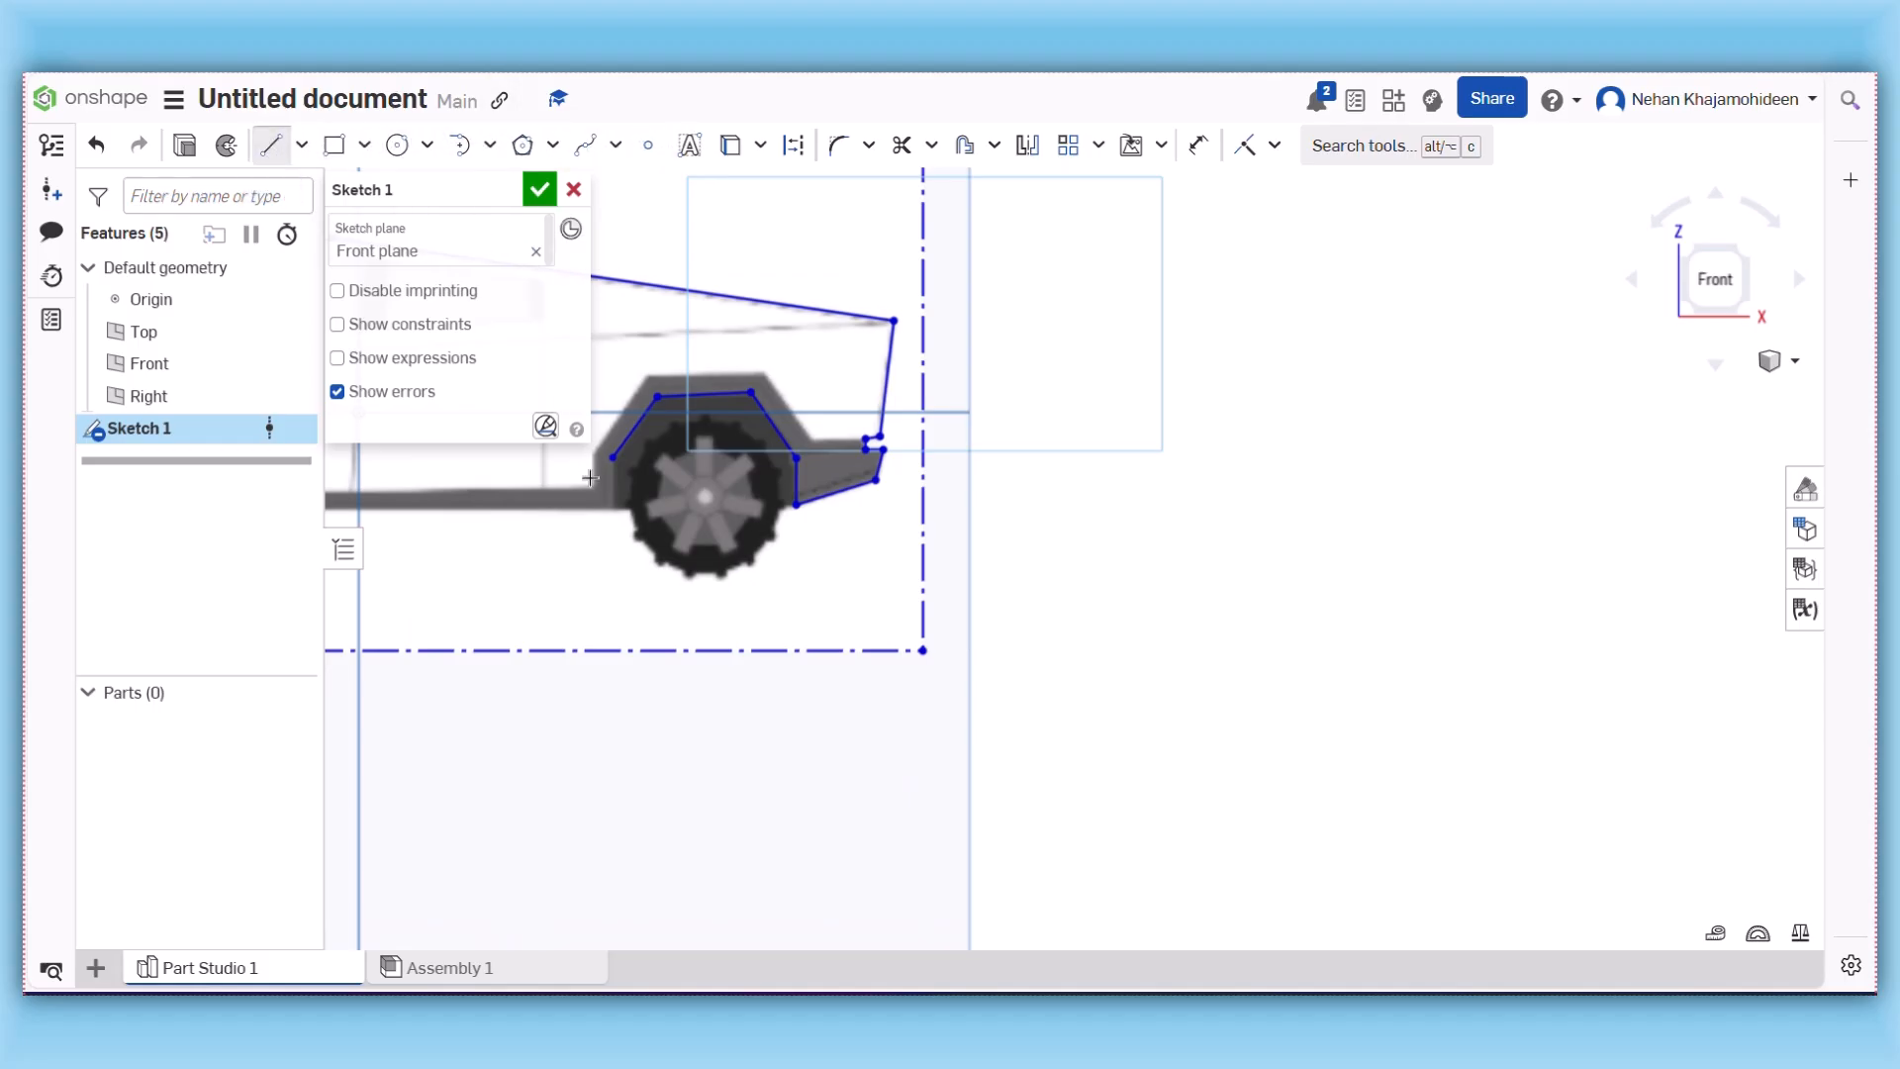
{"action": "left_click", "coordinate": [613, 458]}
{"action": "left_click", "coordinate": [613, 504]}
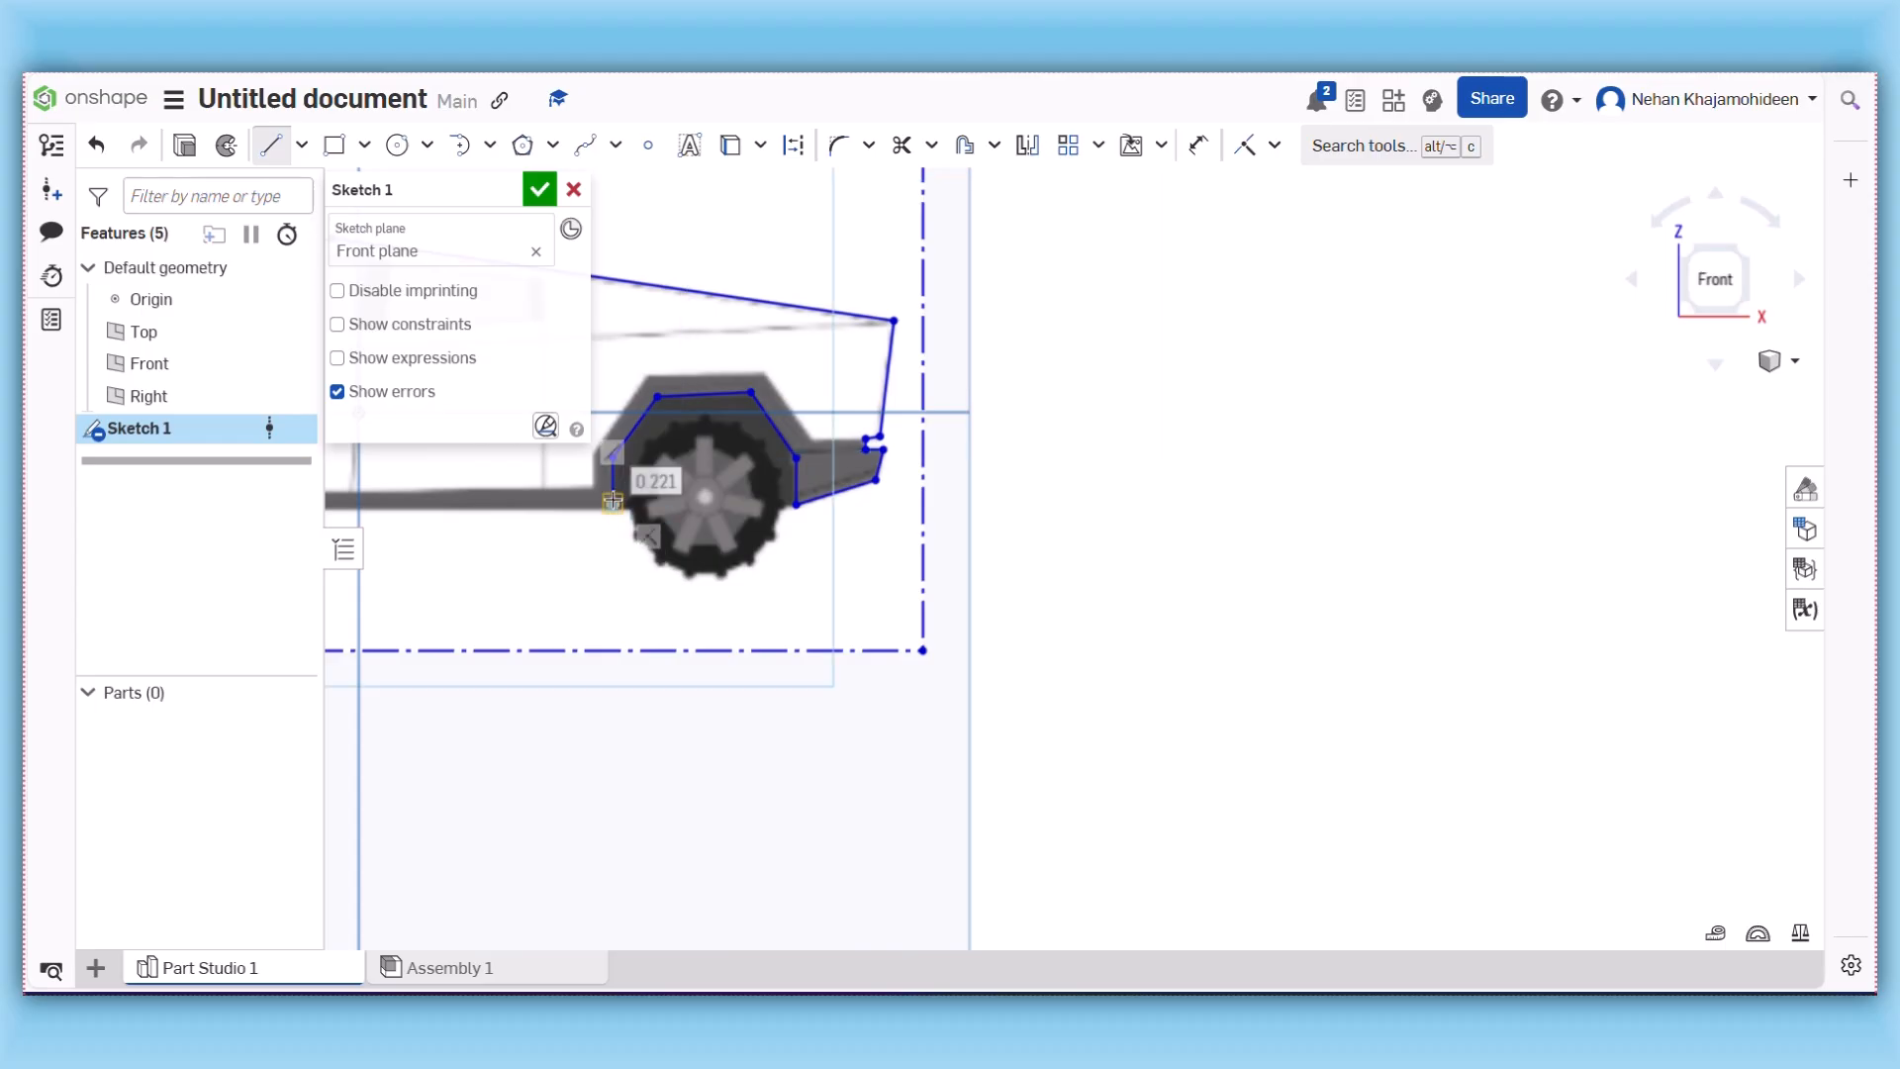
{"action": "scroll", "coordinate": [426, 509], "scroll_direction": "down", "scroll_amount": 5}
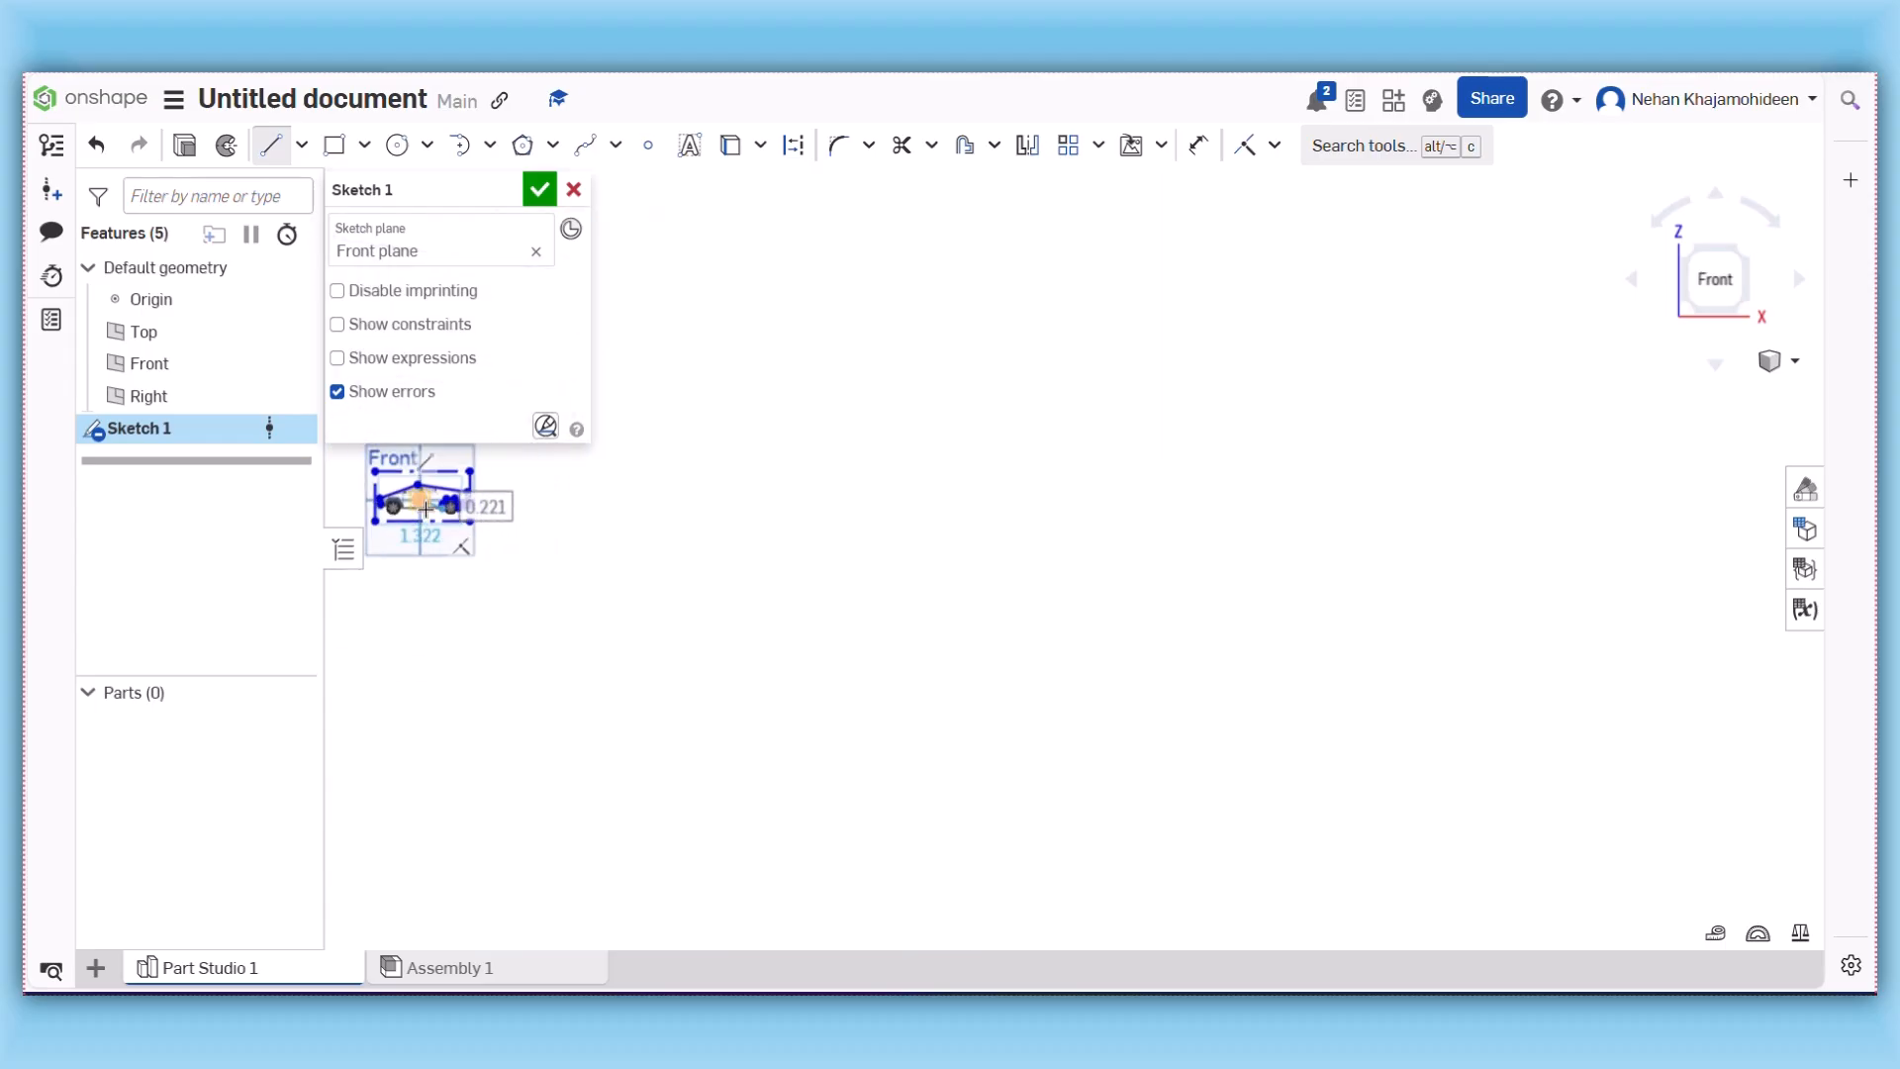
{"action": "scroll", "coordinate": [383, 523], "scroll_direction": "up", "scroll_amount": 3}
{"action": "scroll", "coordinate": [383, 523], "scroll_direction": "up", "scroll_amount": 2}
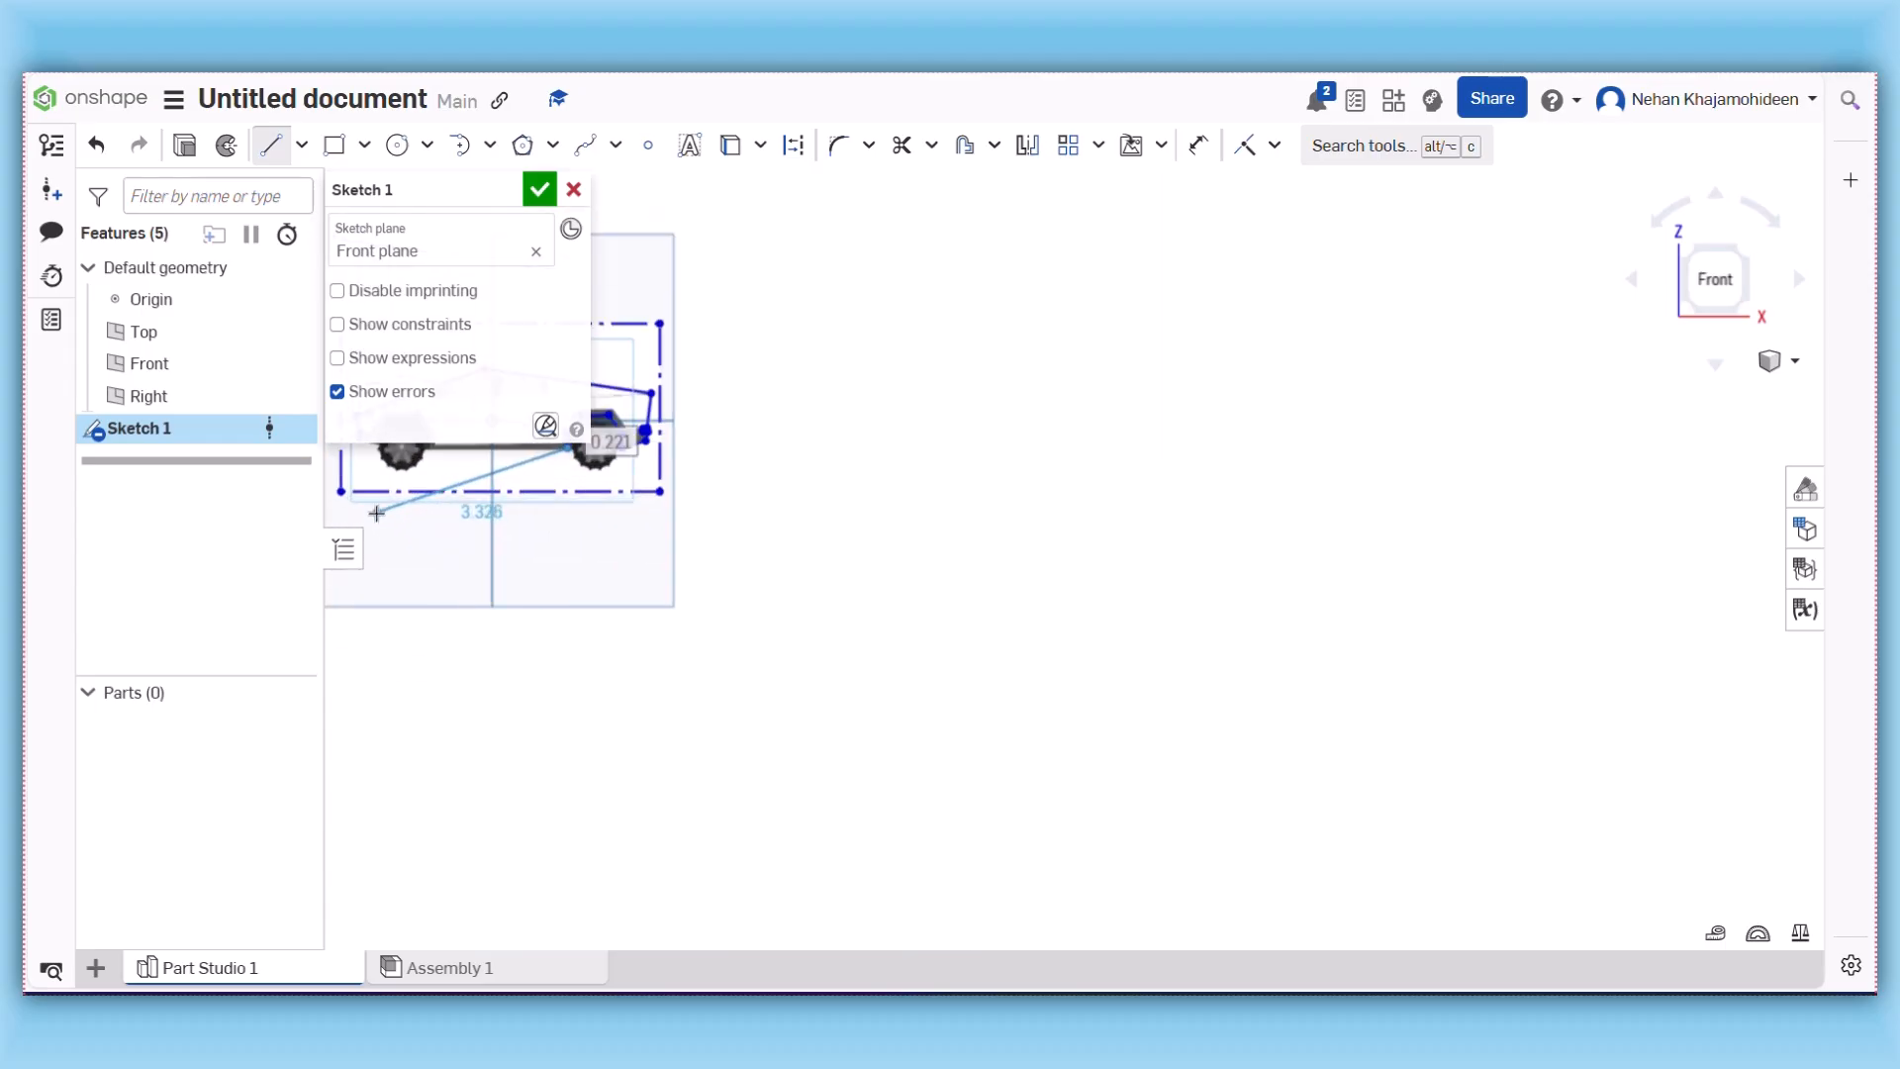
{"action": "scroll", "coordinate": [396, 475], "scroll_direction": "up", "scroll_amount": 2}
{"action": "scroll", "coordinate": [404, 448], "scroll_direction": "down", "scroll_amount": 2}
{"action": "scroll", "coordinate": [404, 448], "scroll_direction": "down", "scroll_amount": 5}
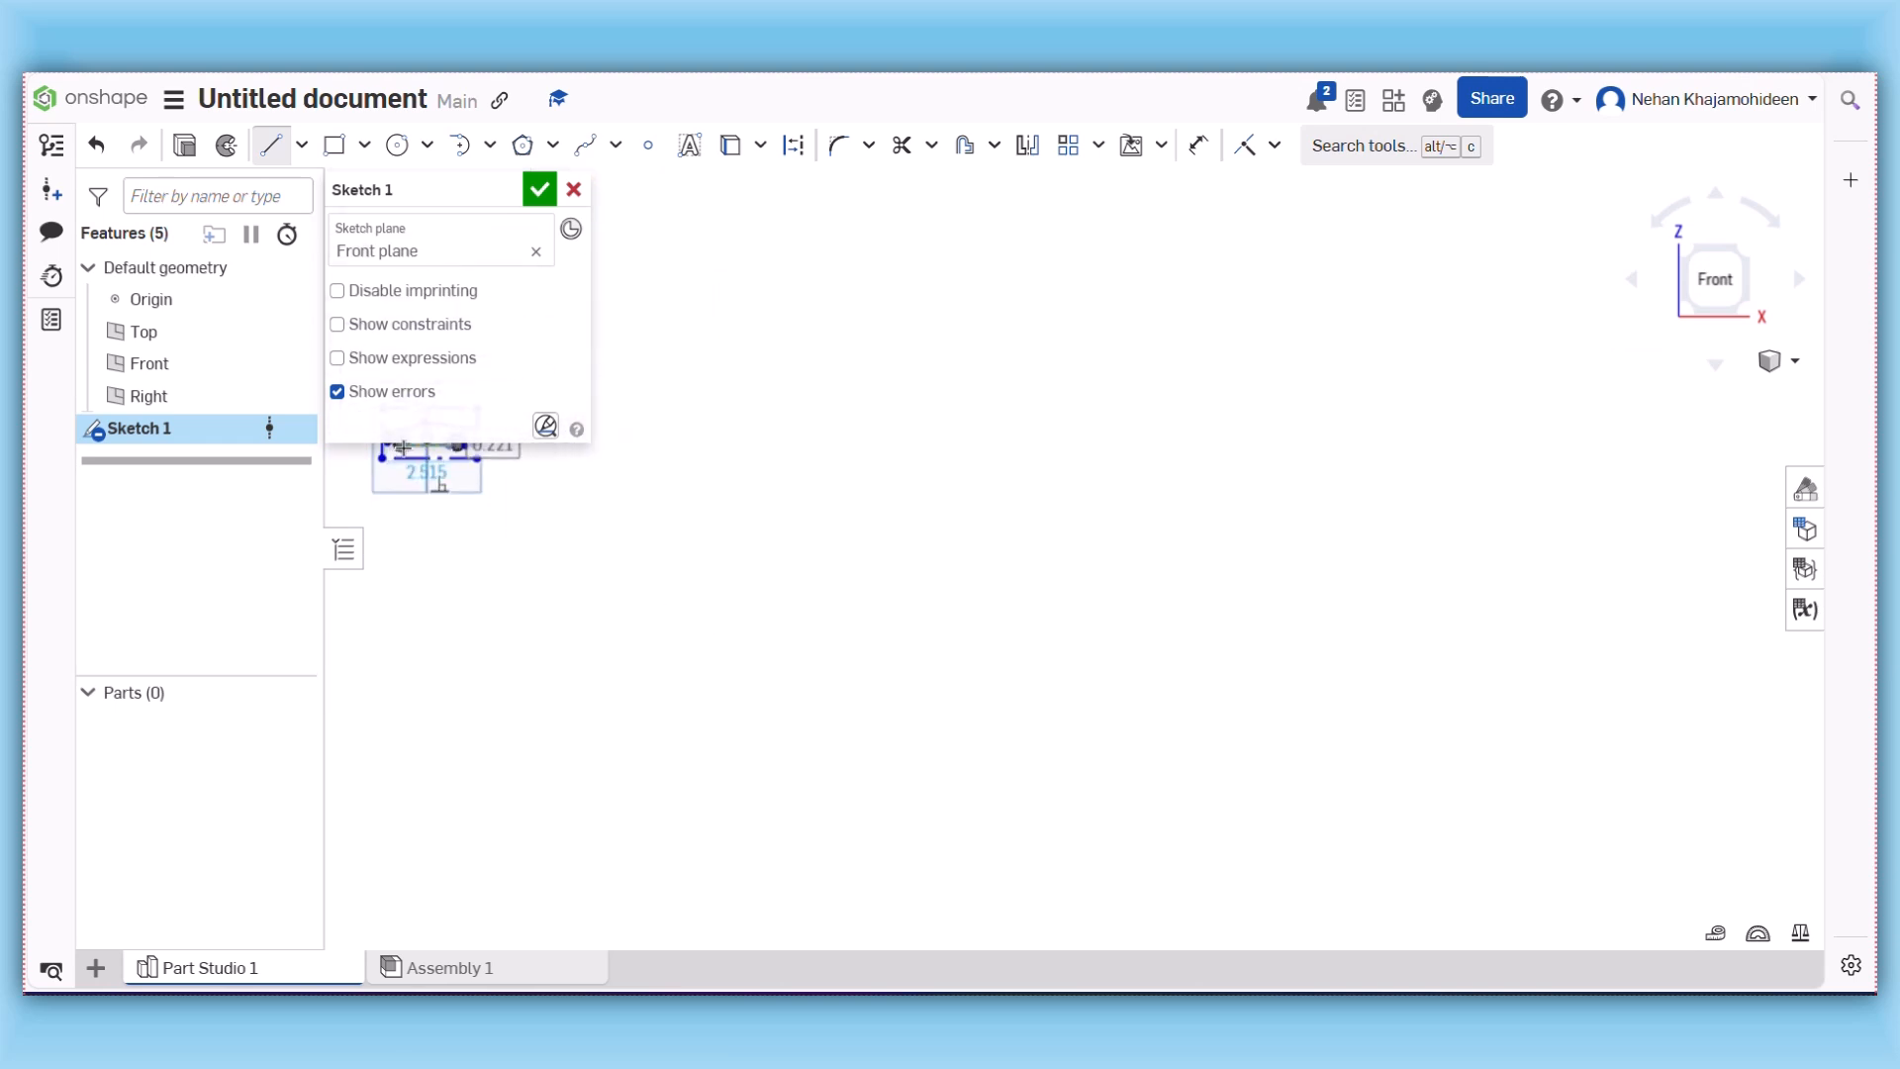
{"action": "scroll", "coordinate": [407, 490], "scroll_direction": "up", "scroll_amount": 2}
{"action": "scroll", "coordinate": [408, 492], "scroll_direction": "down", "scroll_amount": 1}
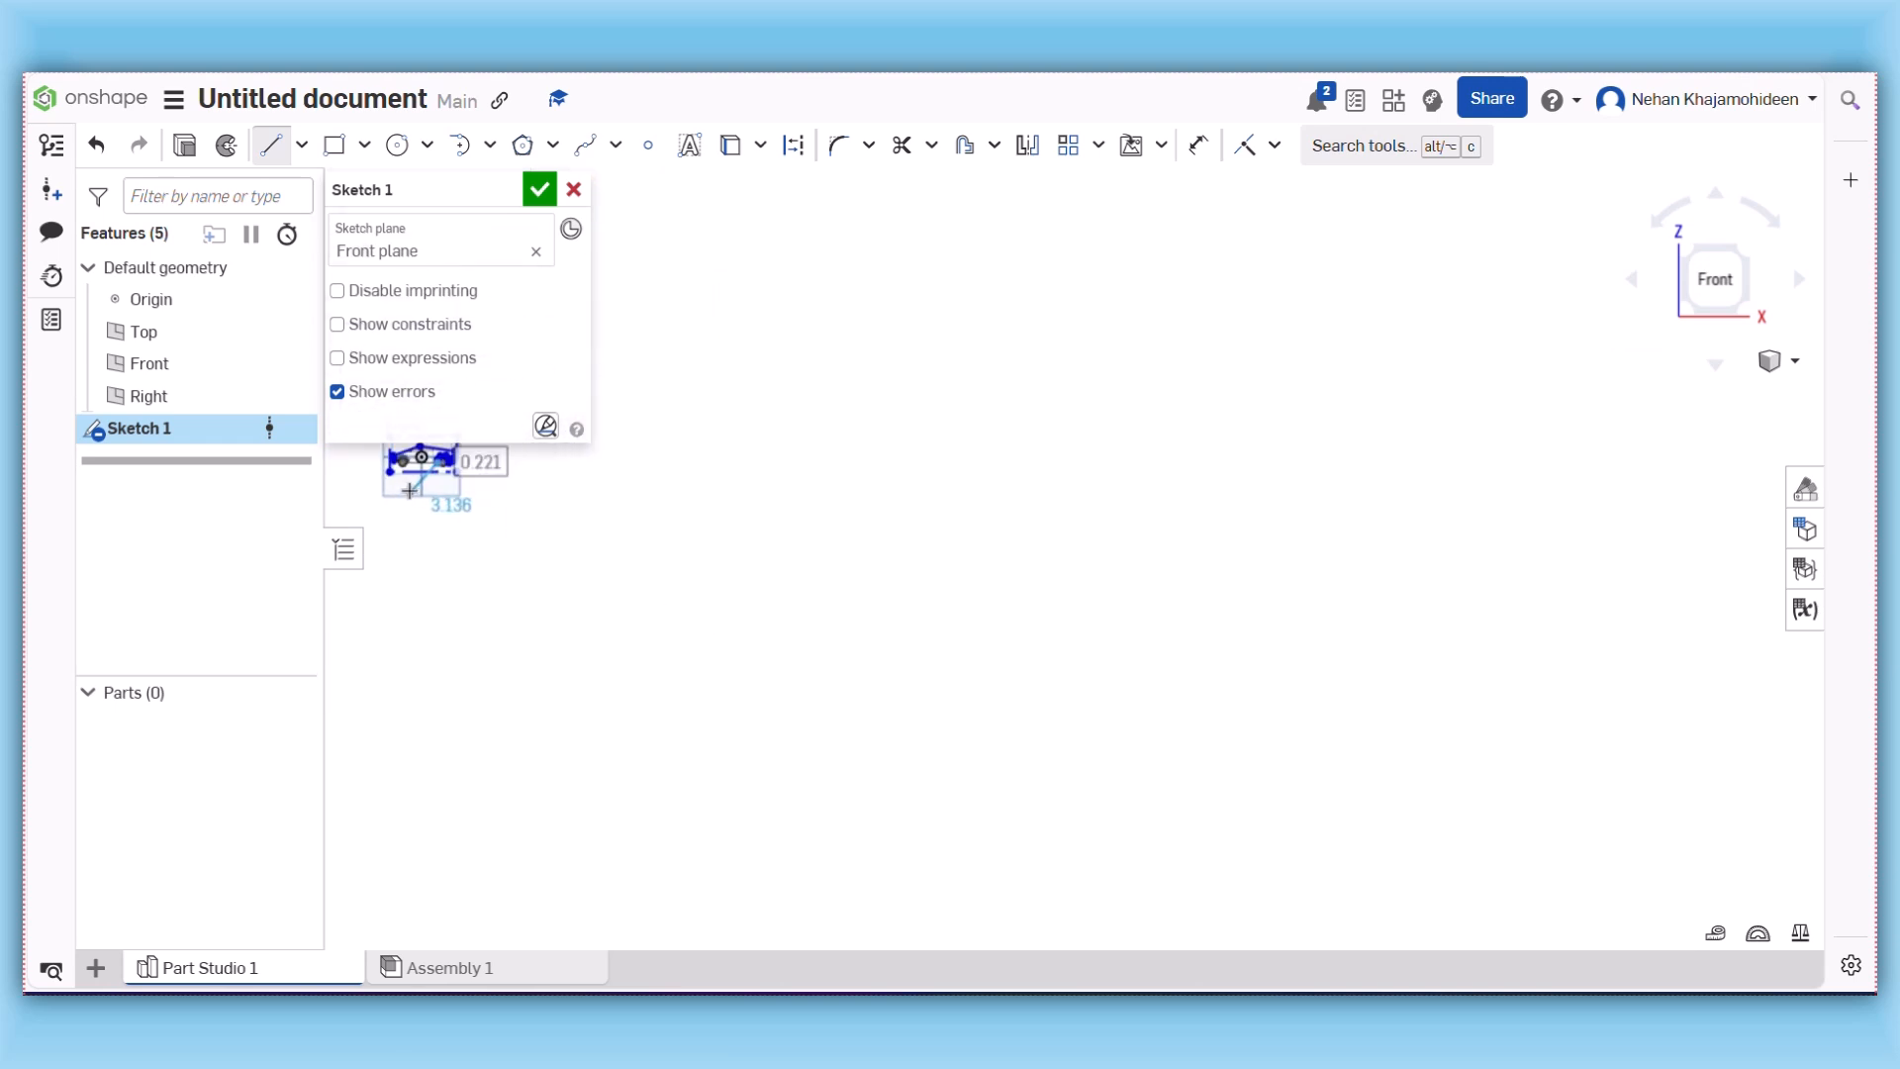
{"action": "scroll", "coordinate": [401, 461], "scroll_direction": "up", "scroll_amount": 4}
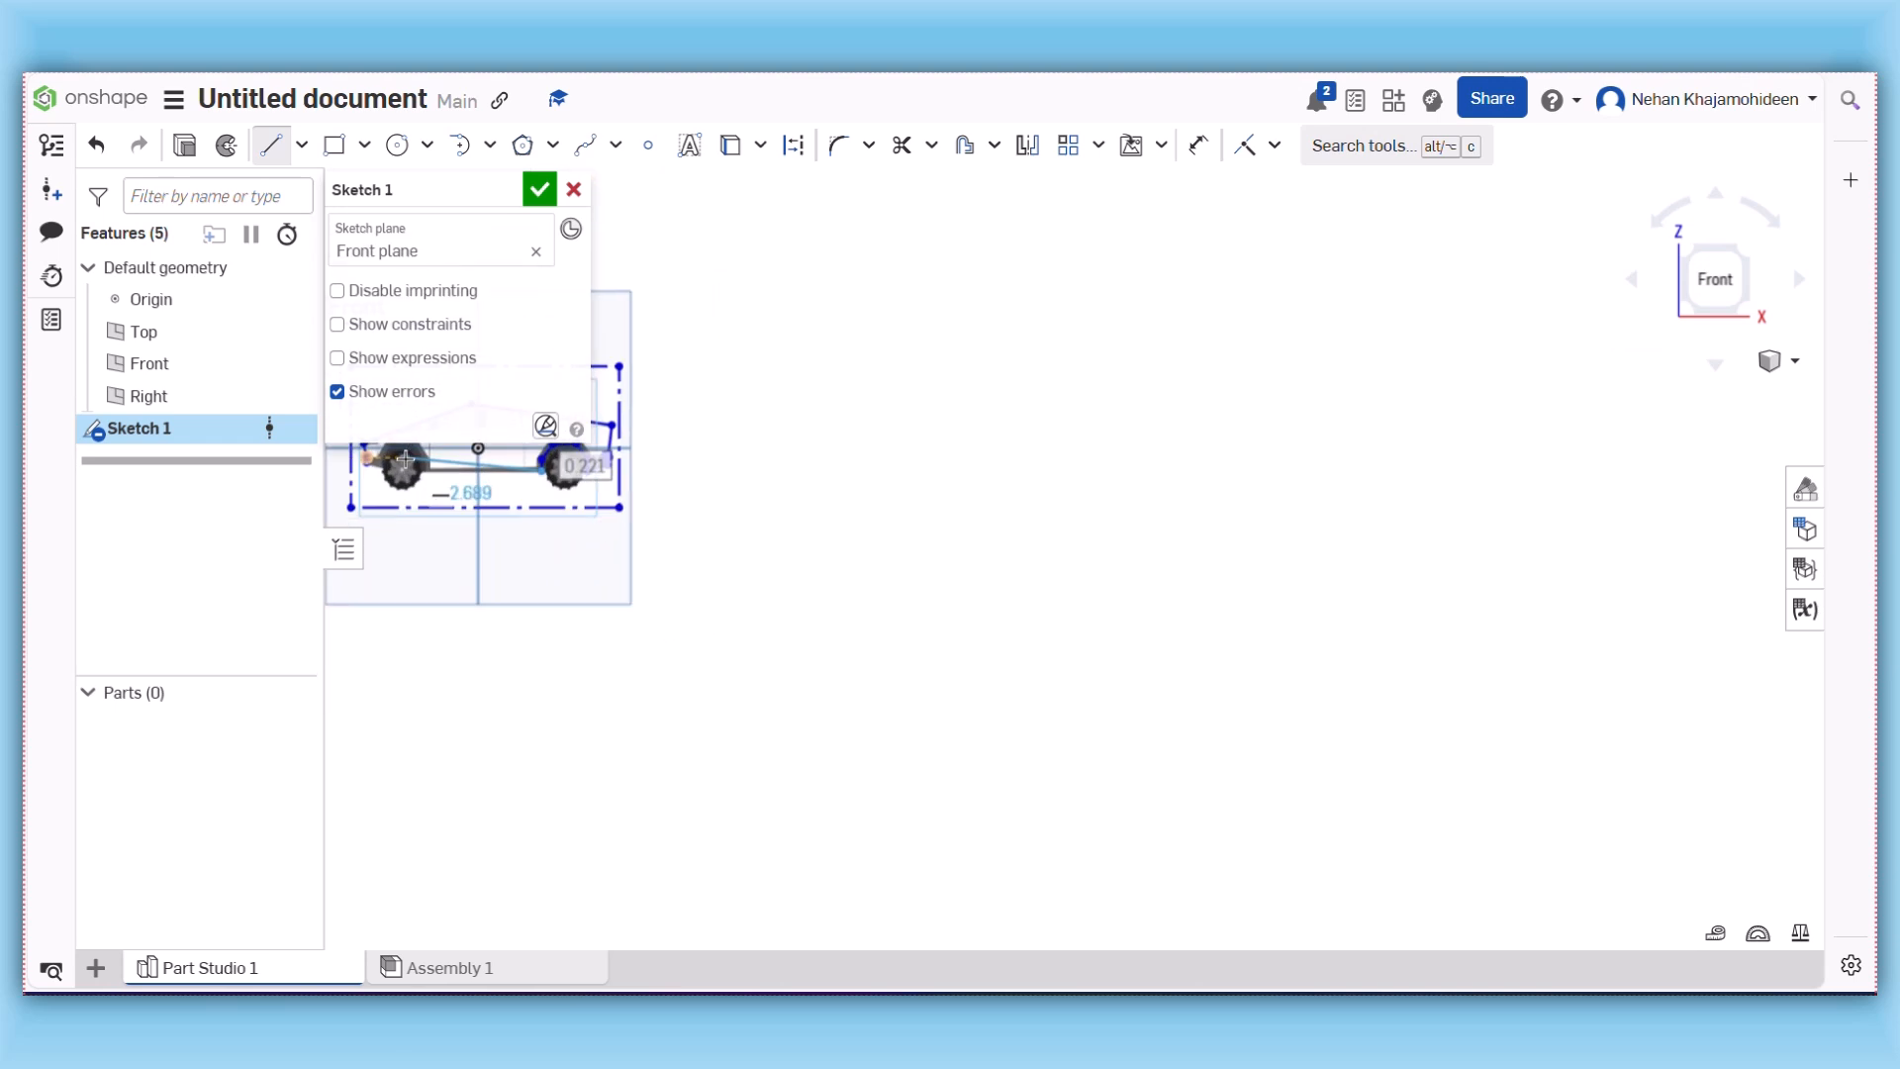
{"action": "scroll", "coordinate": [436, 485], "scroll_direction": "down", "scroll_amount": 3}
{"action": "scroll", "coordinate": [436, 481], "scroll_direction": "down", "scroll_amount": 2}
{"action": "scroll", "coordinate": [695, 385], "scroll_direction": "up", "scroll_amount": 2}
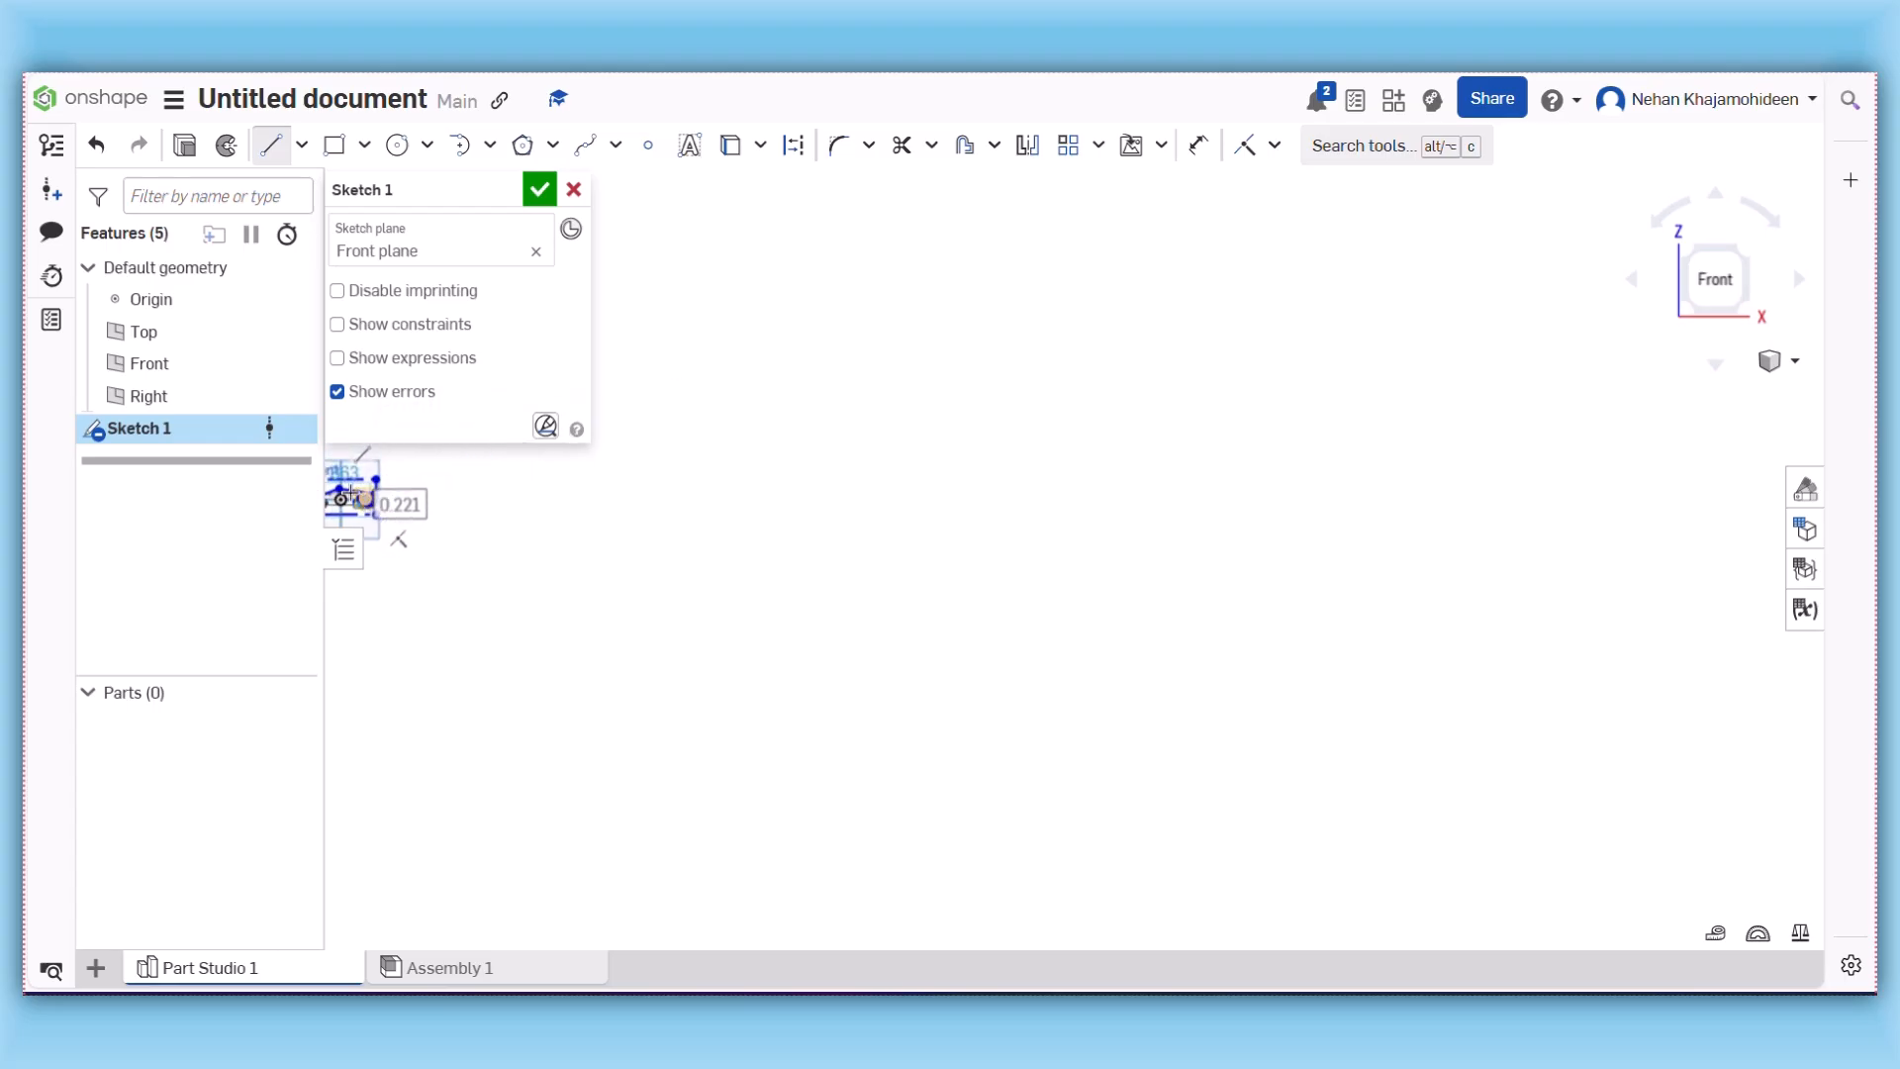
{"action": "scroll", "coordinate": [356, 500], "scroll_direction": "up", "scroll_amount": 5}
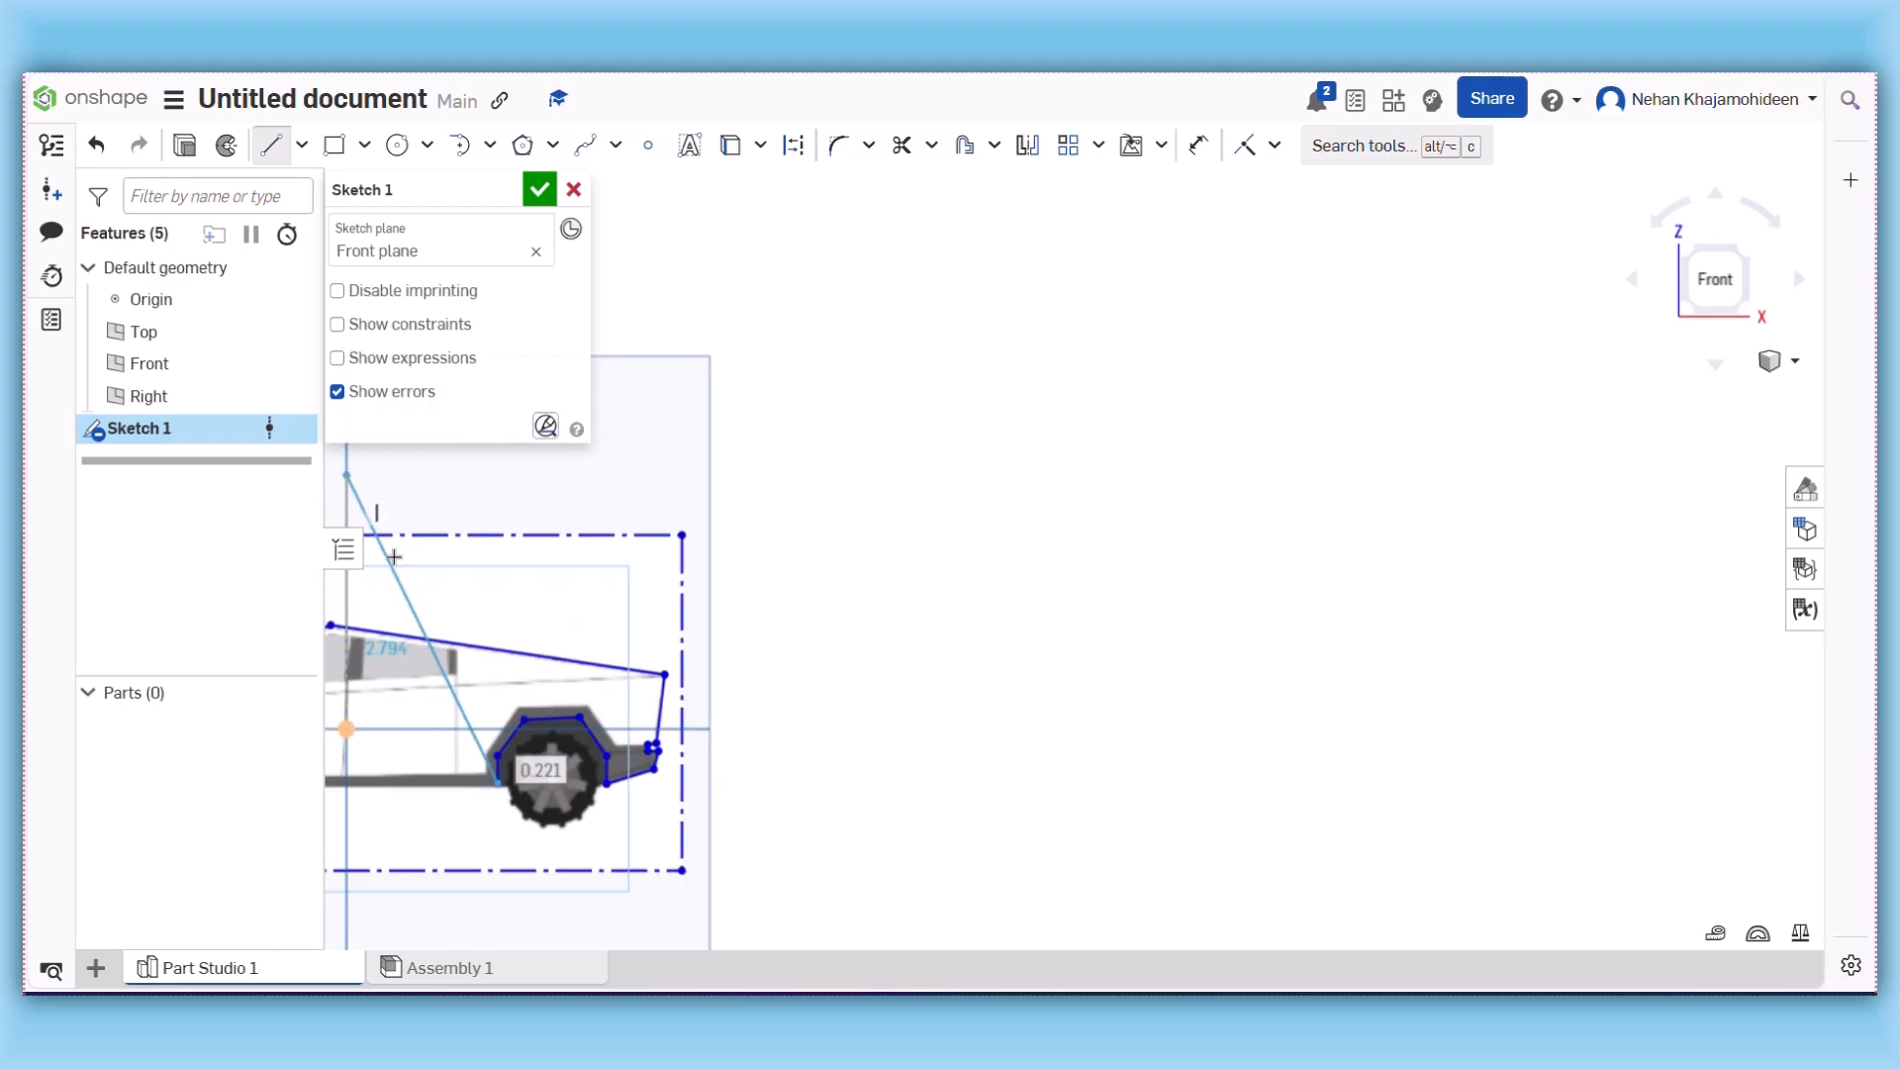
{"action": "key", "text": "Escape"}
- Trace the front bumper's small notch with lines about 0.04 and 0.06 long and its sloping underside about 0.27 long towards the front wheel
{"action": "middle_click_drag", "start_coordinate": [552, 714], "coordinate": [920, 509]}
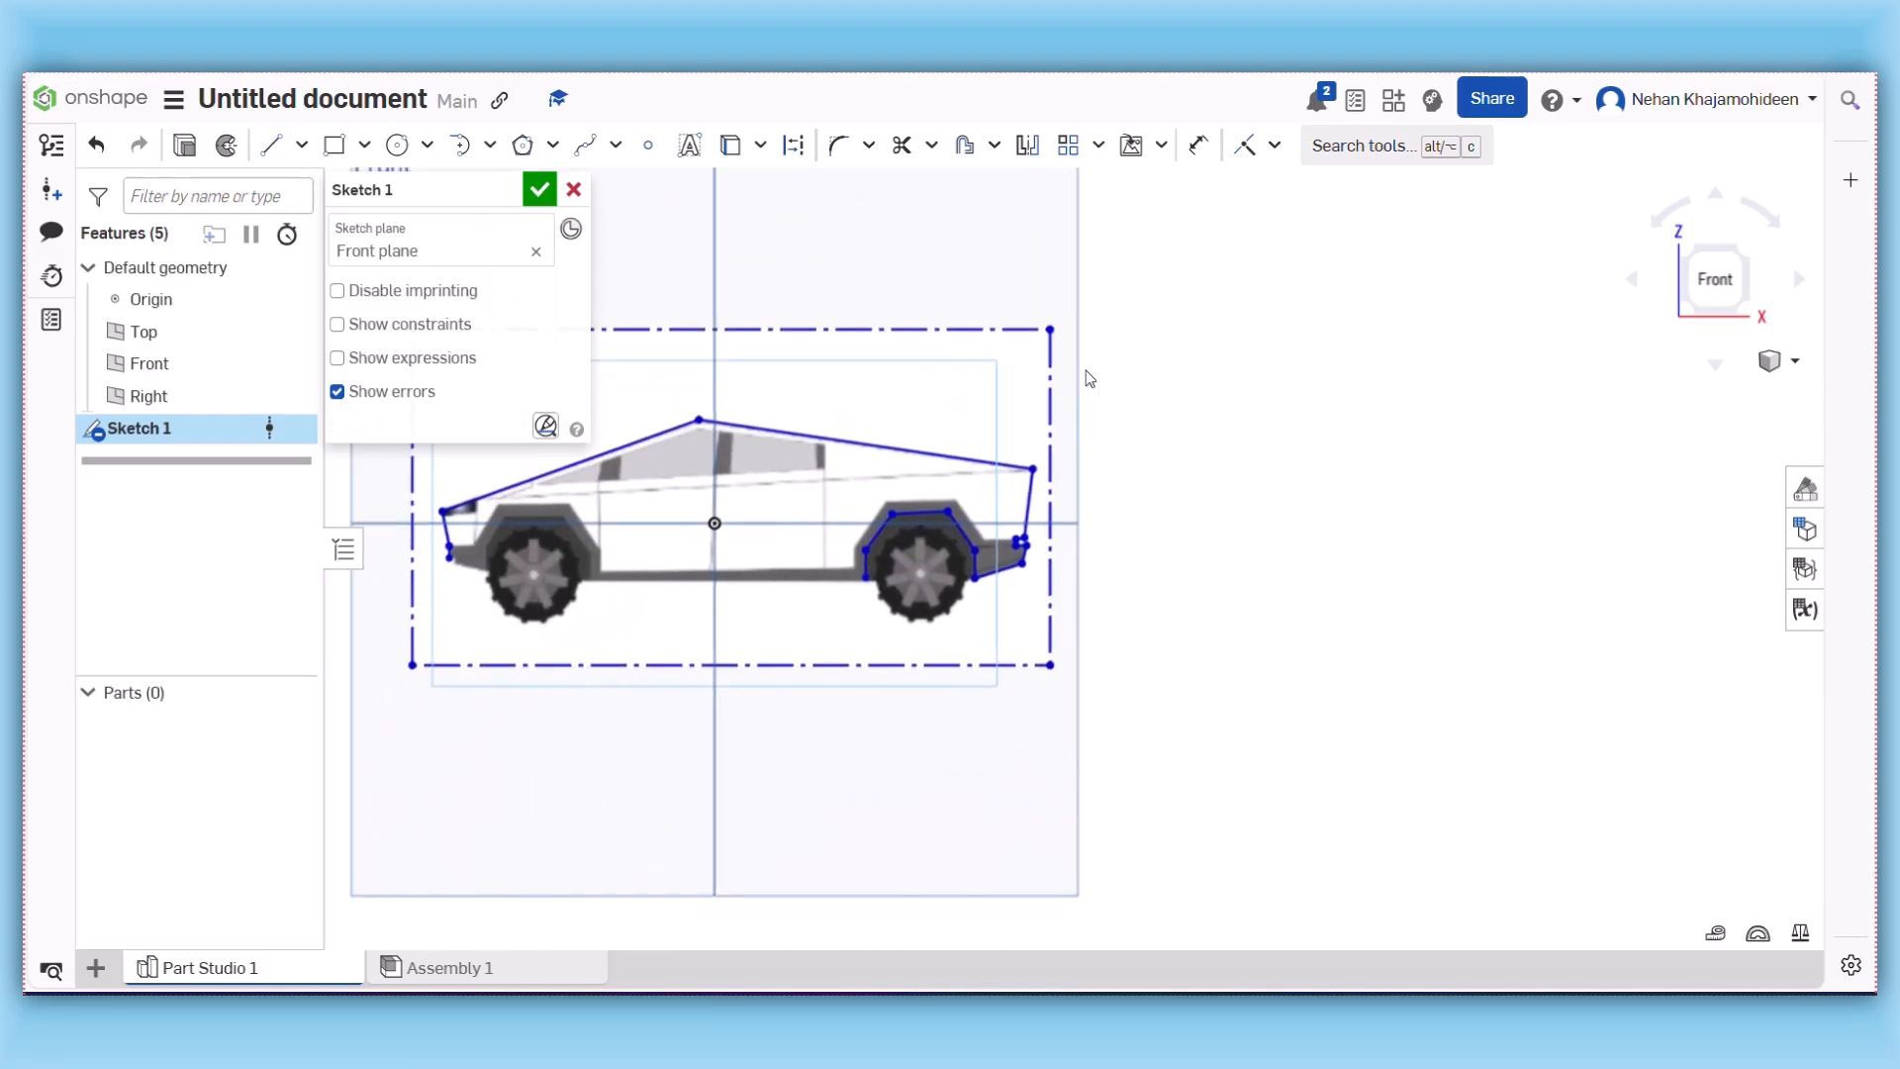
{"action": "middle_click_drag", "start_coordinate": [1086, 371], "coordinate": [1097, 365]}
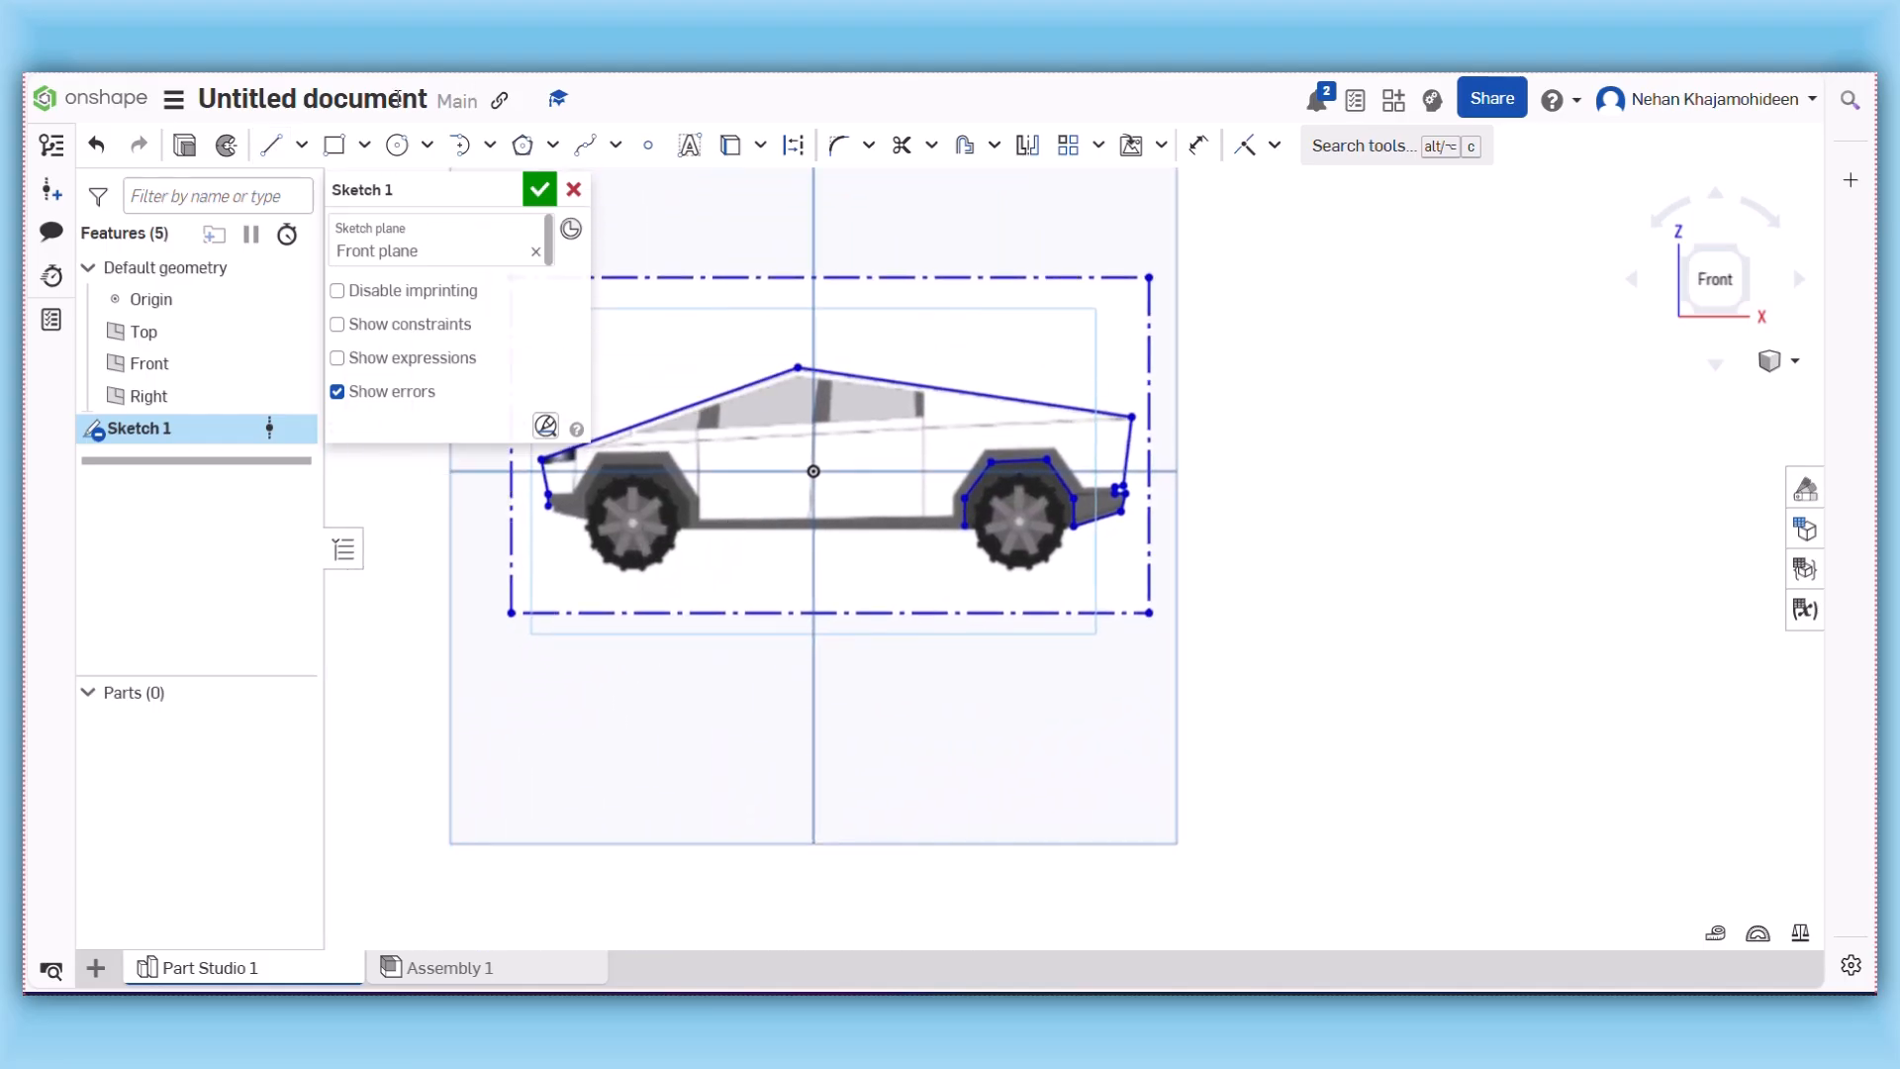
{"action": "left_click", "coordinate": [270, 145]}
{"action": "scroll", "coordinate": [589, 401], "scroll_direction": "up", "scroll_amount": 2}
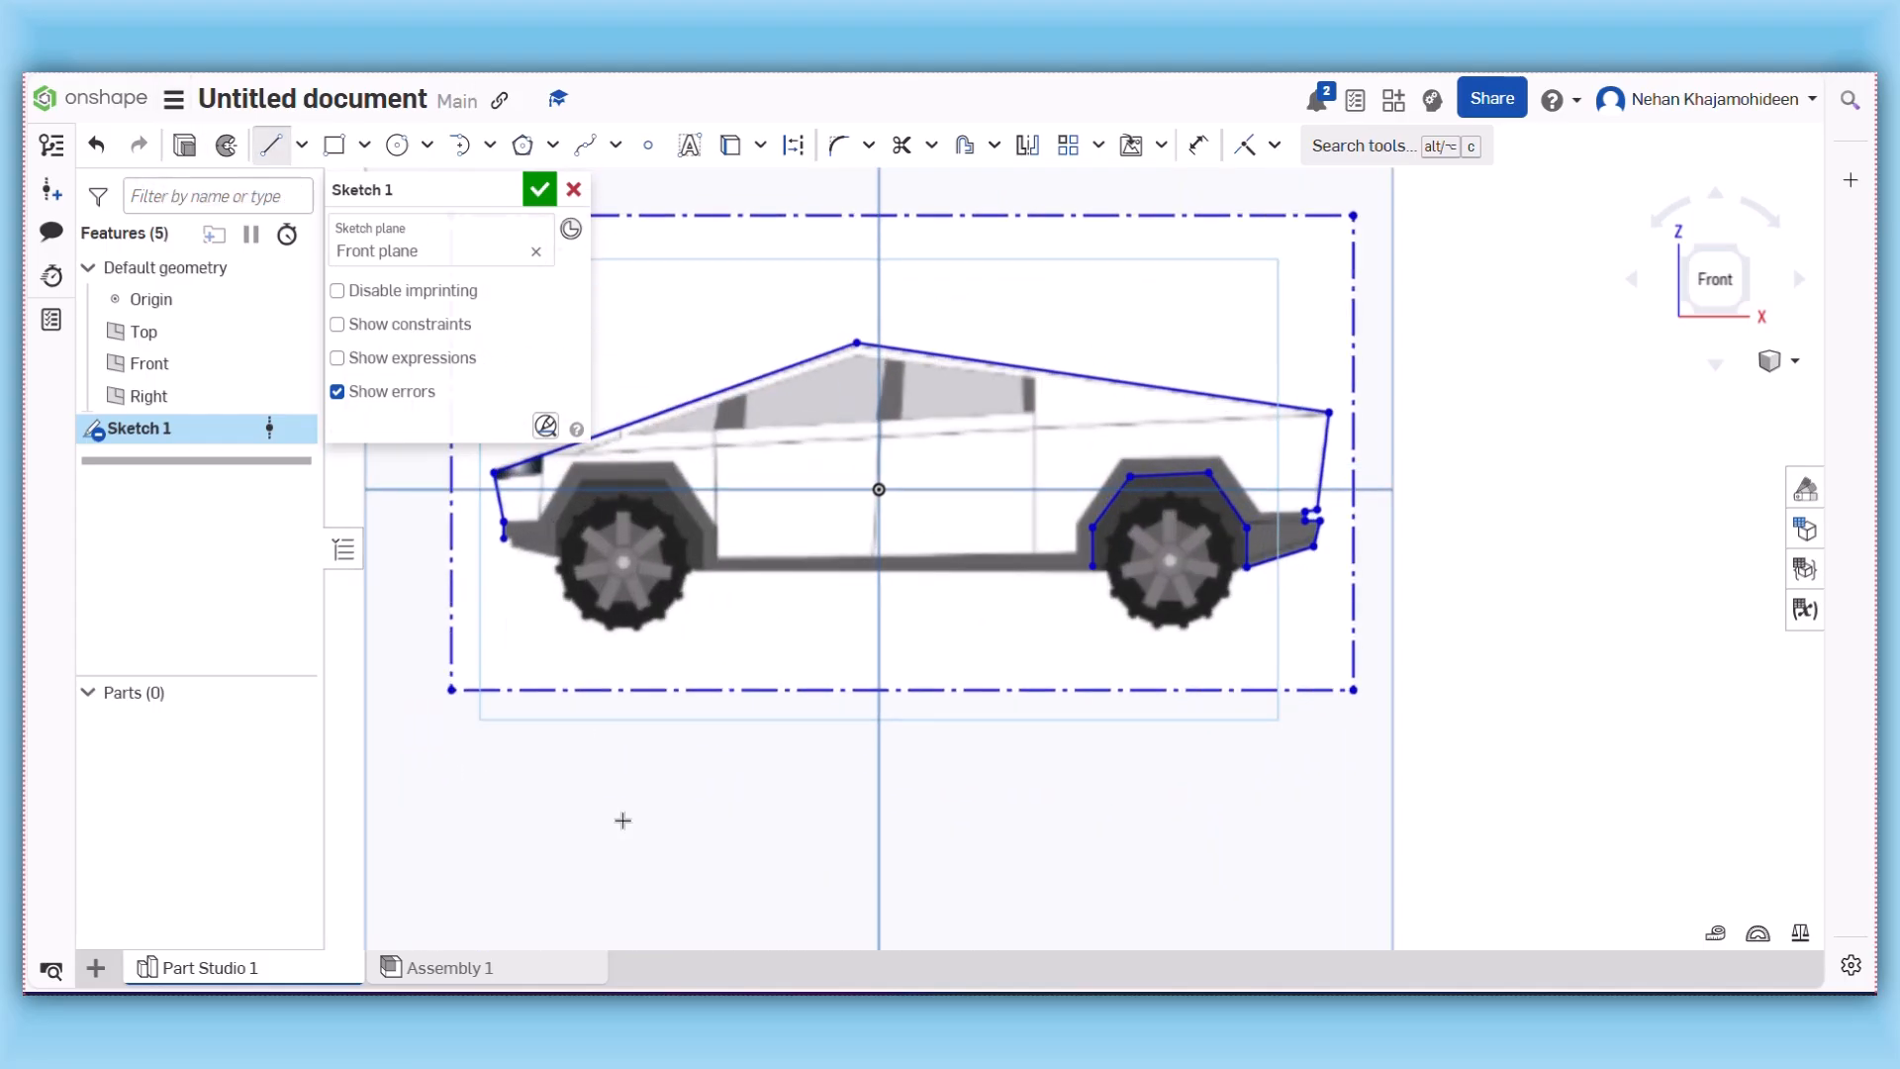
{"action": "scroll", "coordinate": [479, 637], "scroll_direction": "up", "scroll_amount": 2}
{"action": "scroll", "coordinate": [458, 483], "scroll_direction": "down", "scroll_amount": 6}
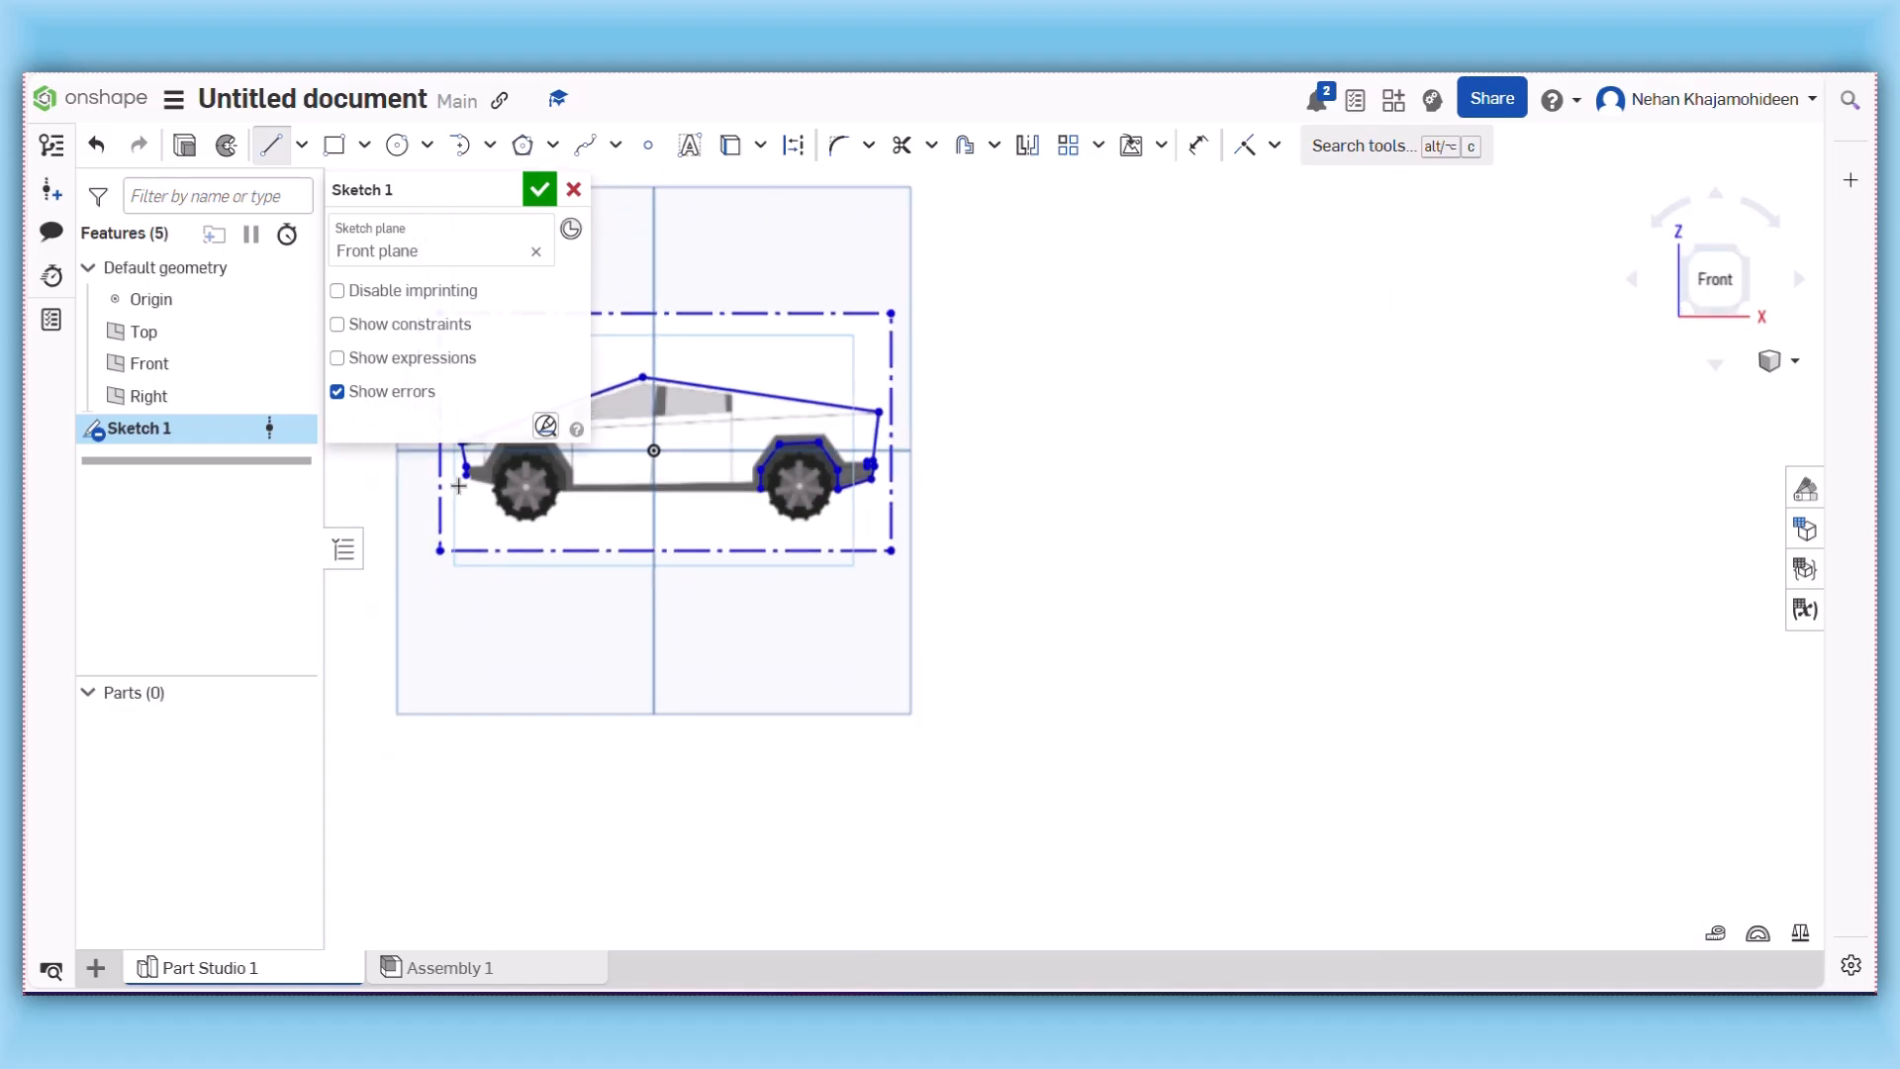
{"action": "scroll", "coordinate": [469, 457], "scroll_direction": "up", "scroll_amount": 10}
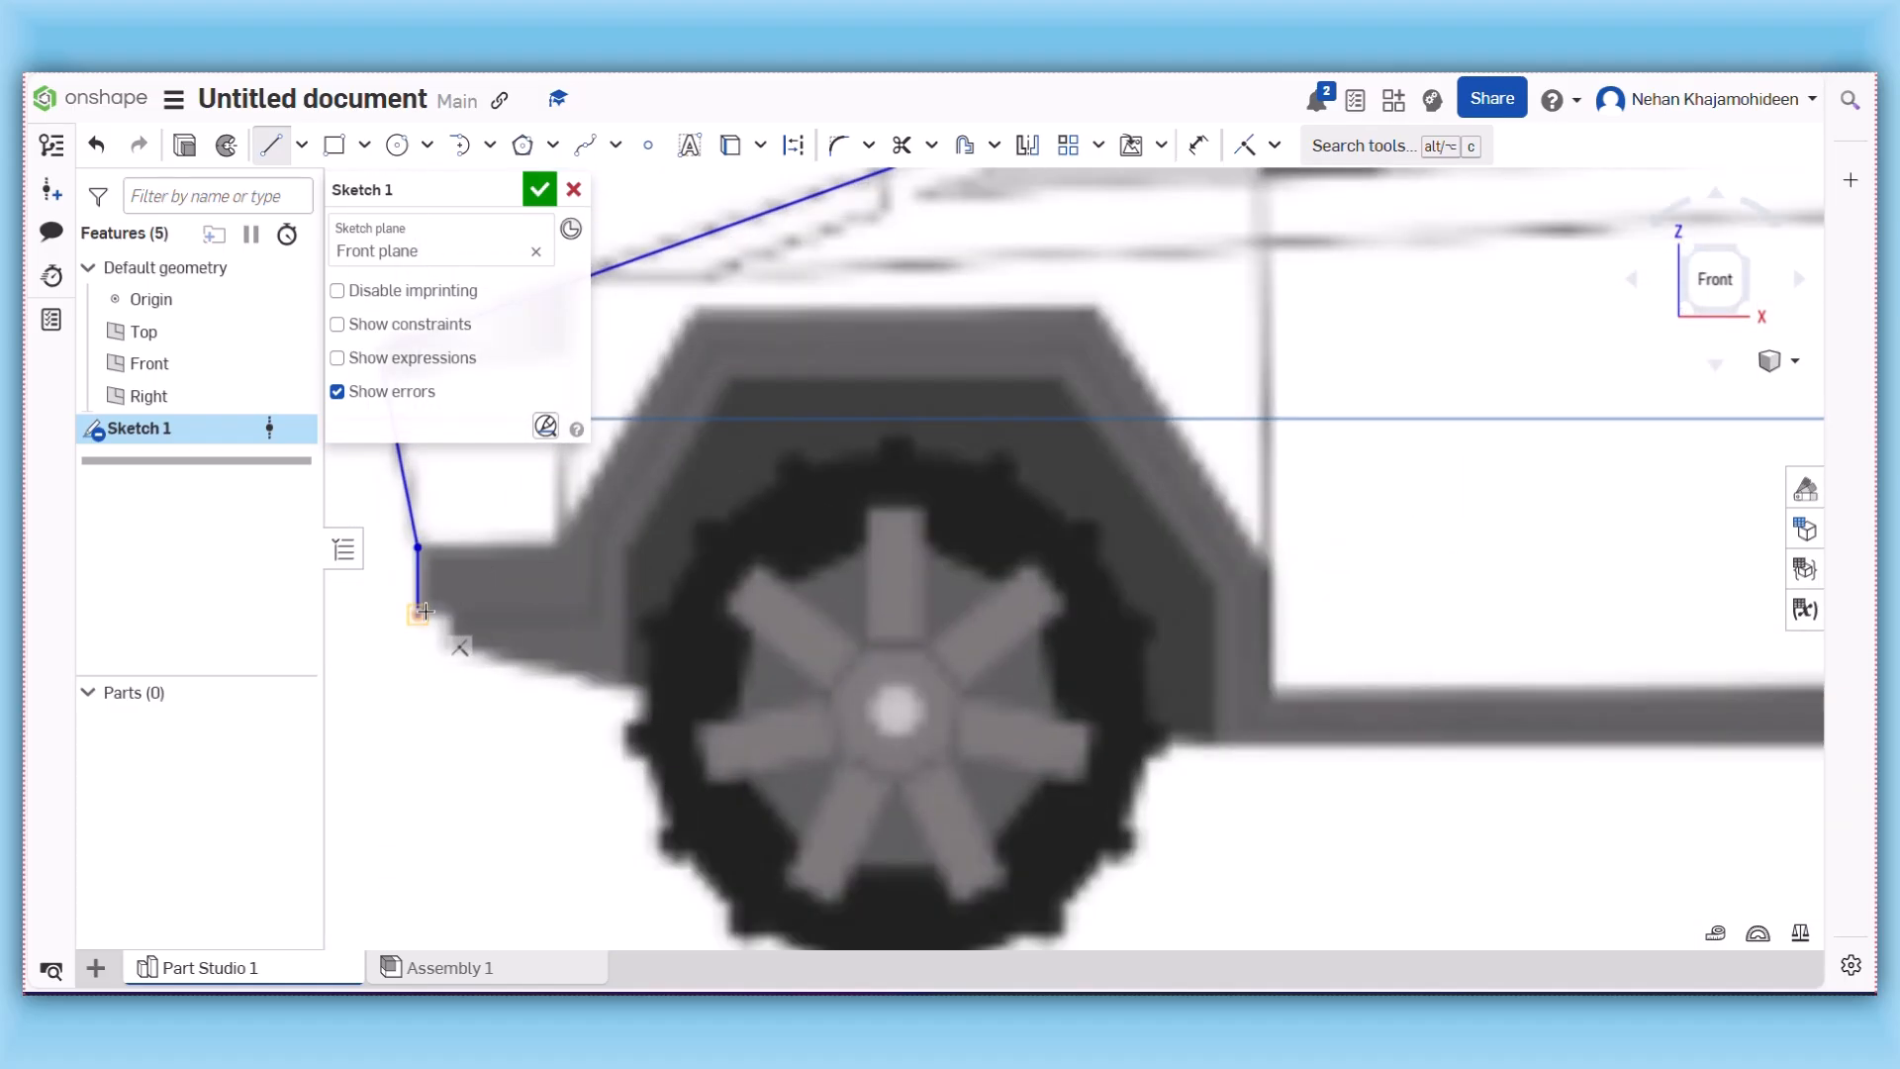
{"action": "left_click", "coordinate": [425, 612]}
{"action": "left_click", "coordinate": [446, 605]}
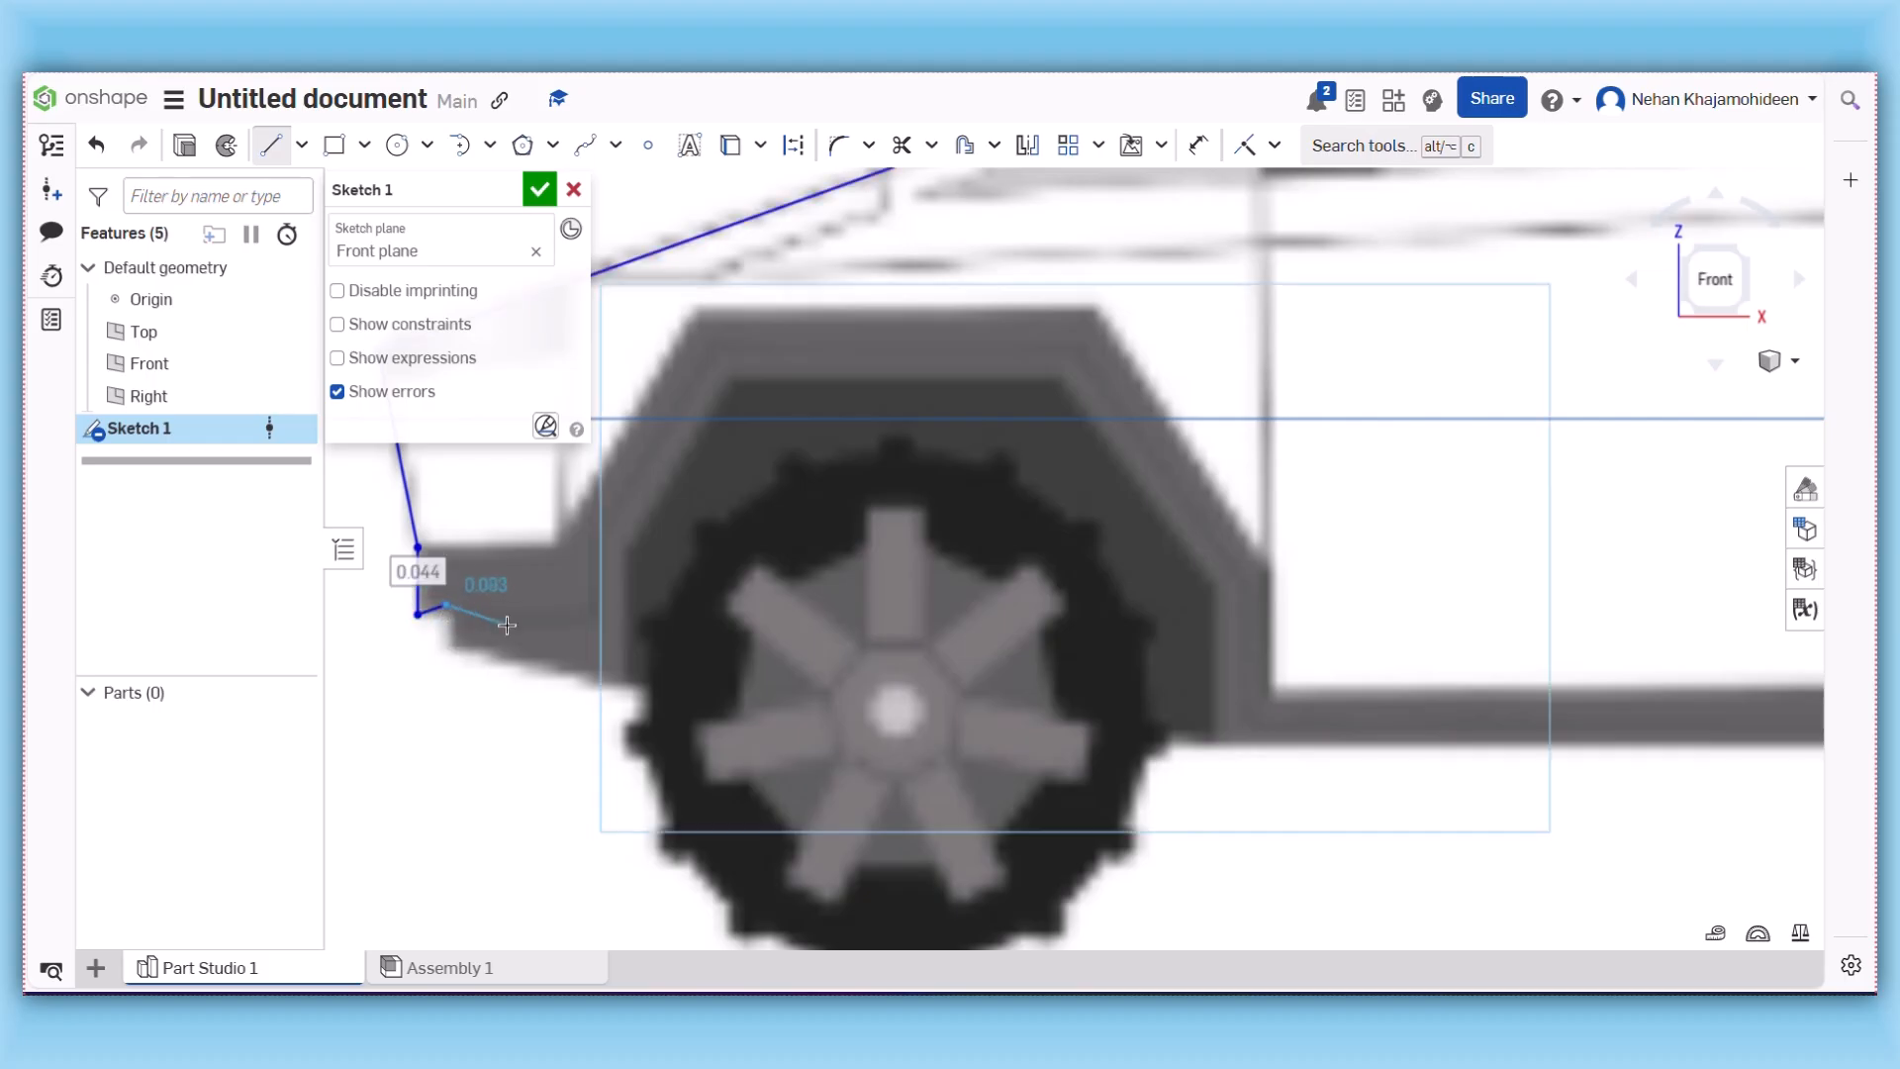
{"action": "left_click", "coordinate": [448, 644]}
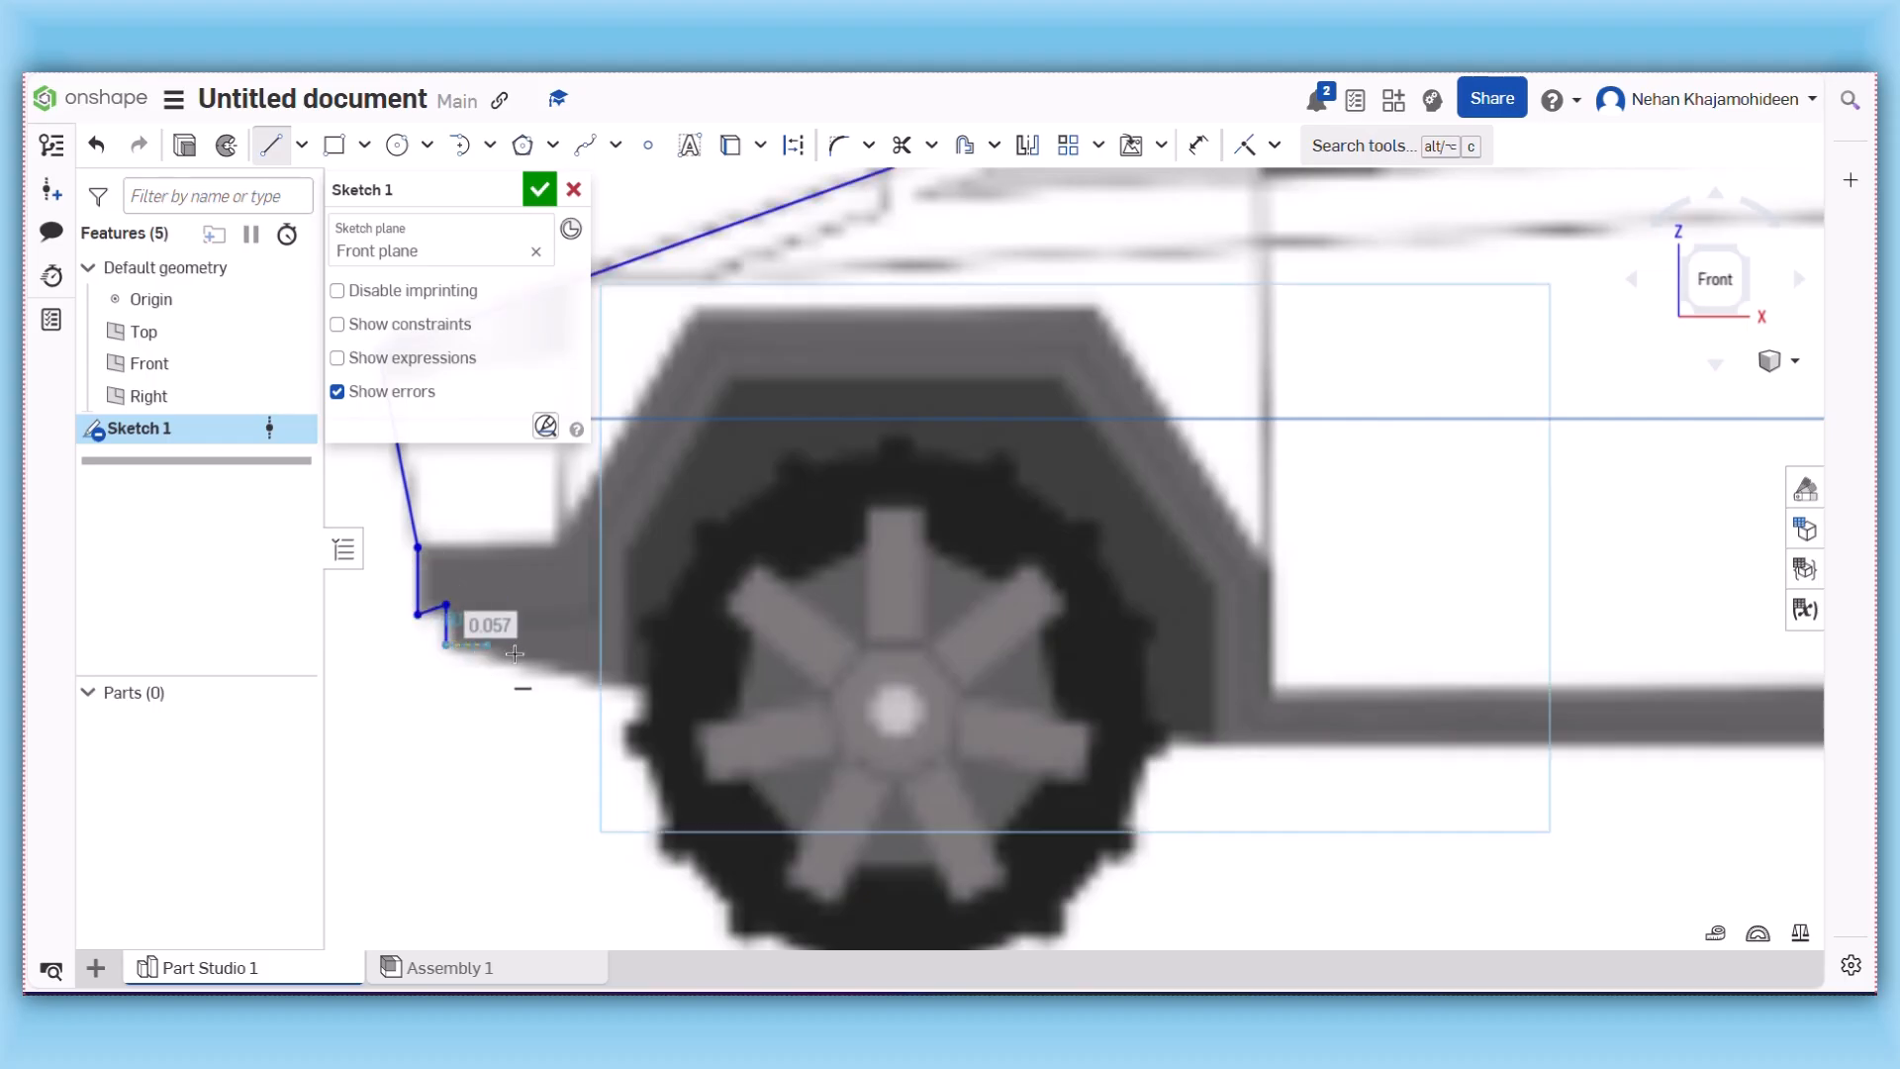
{"action": "left_click", "coordinate": [625, 681]}
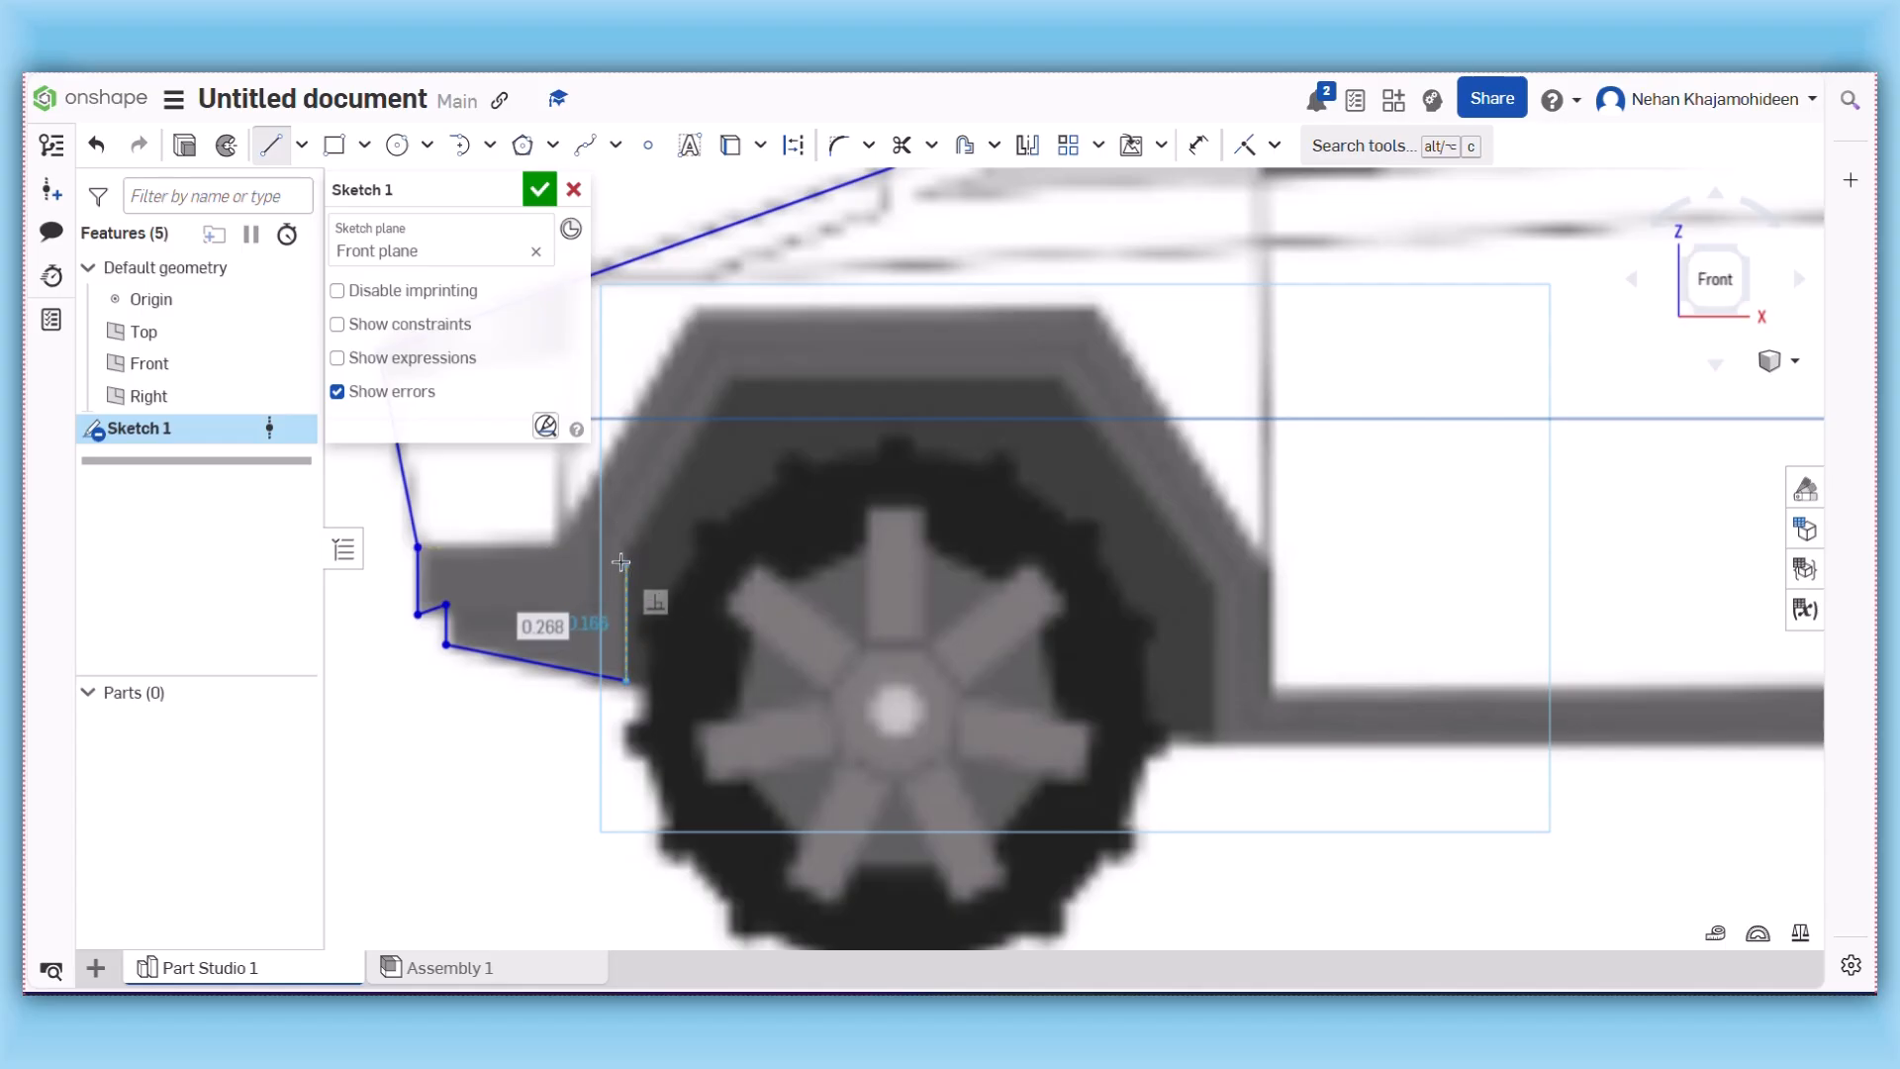
- Trace the inner front wheel arch from the bumper underside with five connected lines about 0.17, 0.31, 0.48, 0.38 and 0.22 long
{"action": "left_click", "coordinate": [623, 563]}
{"action": "left_click", "coordinate": [730, 374]}
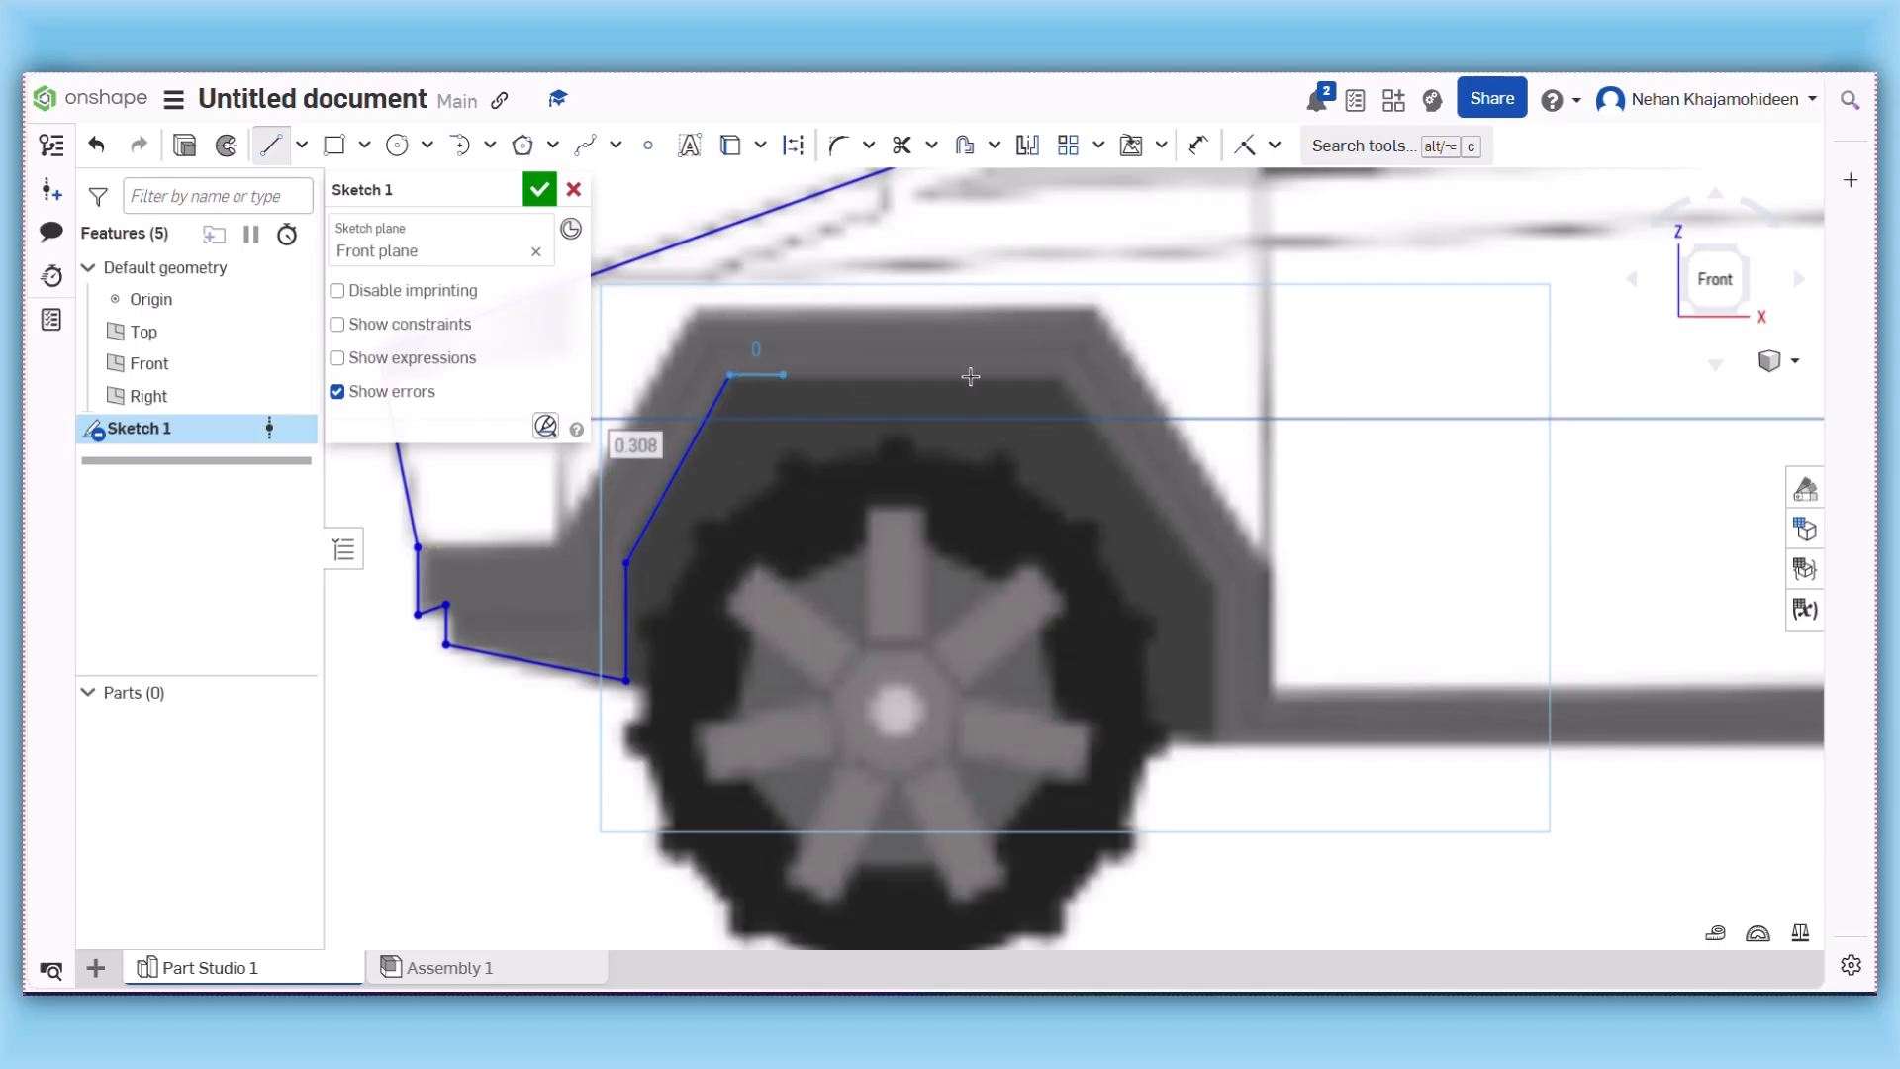
{"action": "left_click", "coordinate": [1058, 377]}
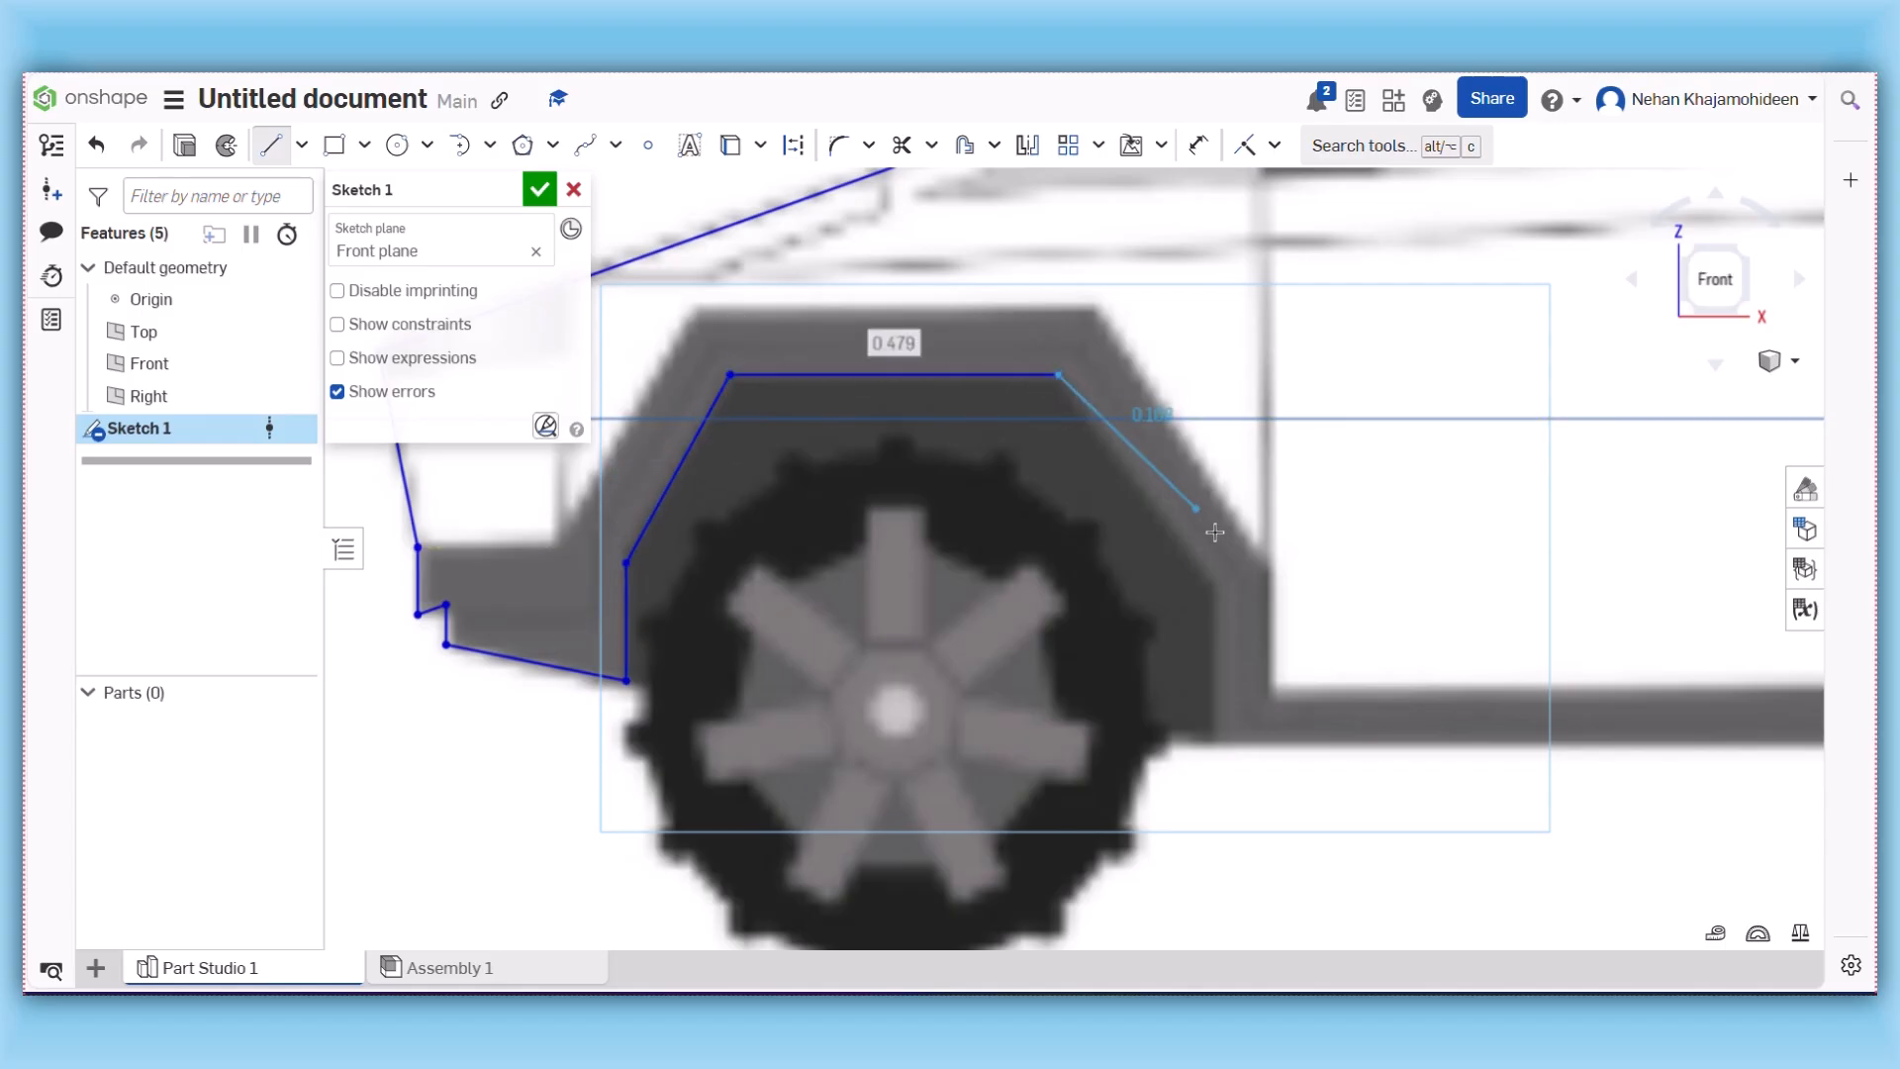
{"action": "left_click", "coordinate": [1211, 591]}
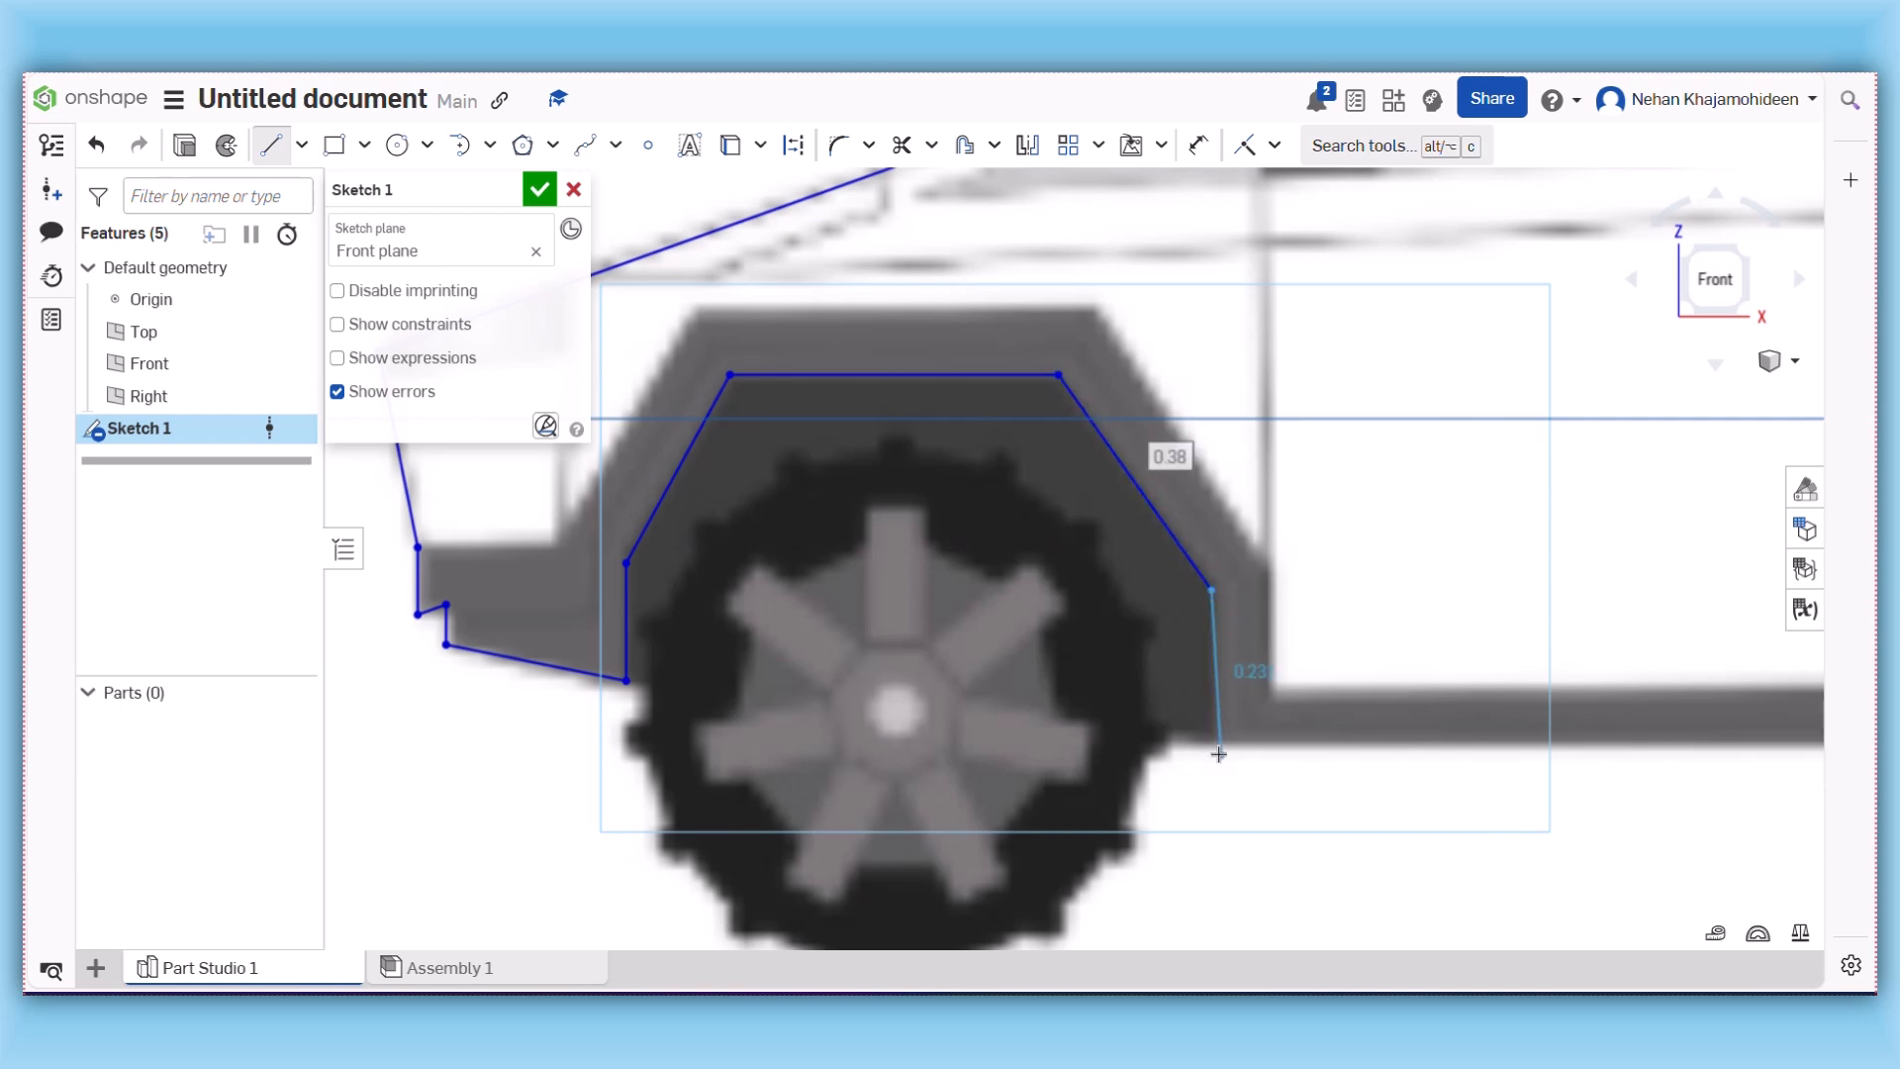
{"action": "left_click", "coordinate": [1212, 749]}
- Close the profile with an underbody line about 2.28 long from the front wheel arch to the rear arch's lower endpoint
{"action": "scroll", "coordinate": [1563, 752], "scroll_direction": "down", "scroll_amount": 7}
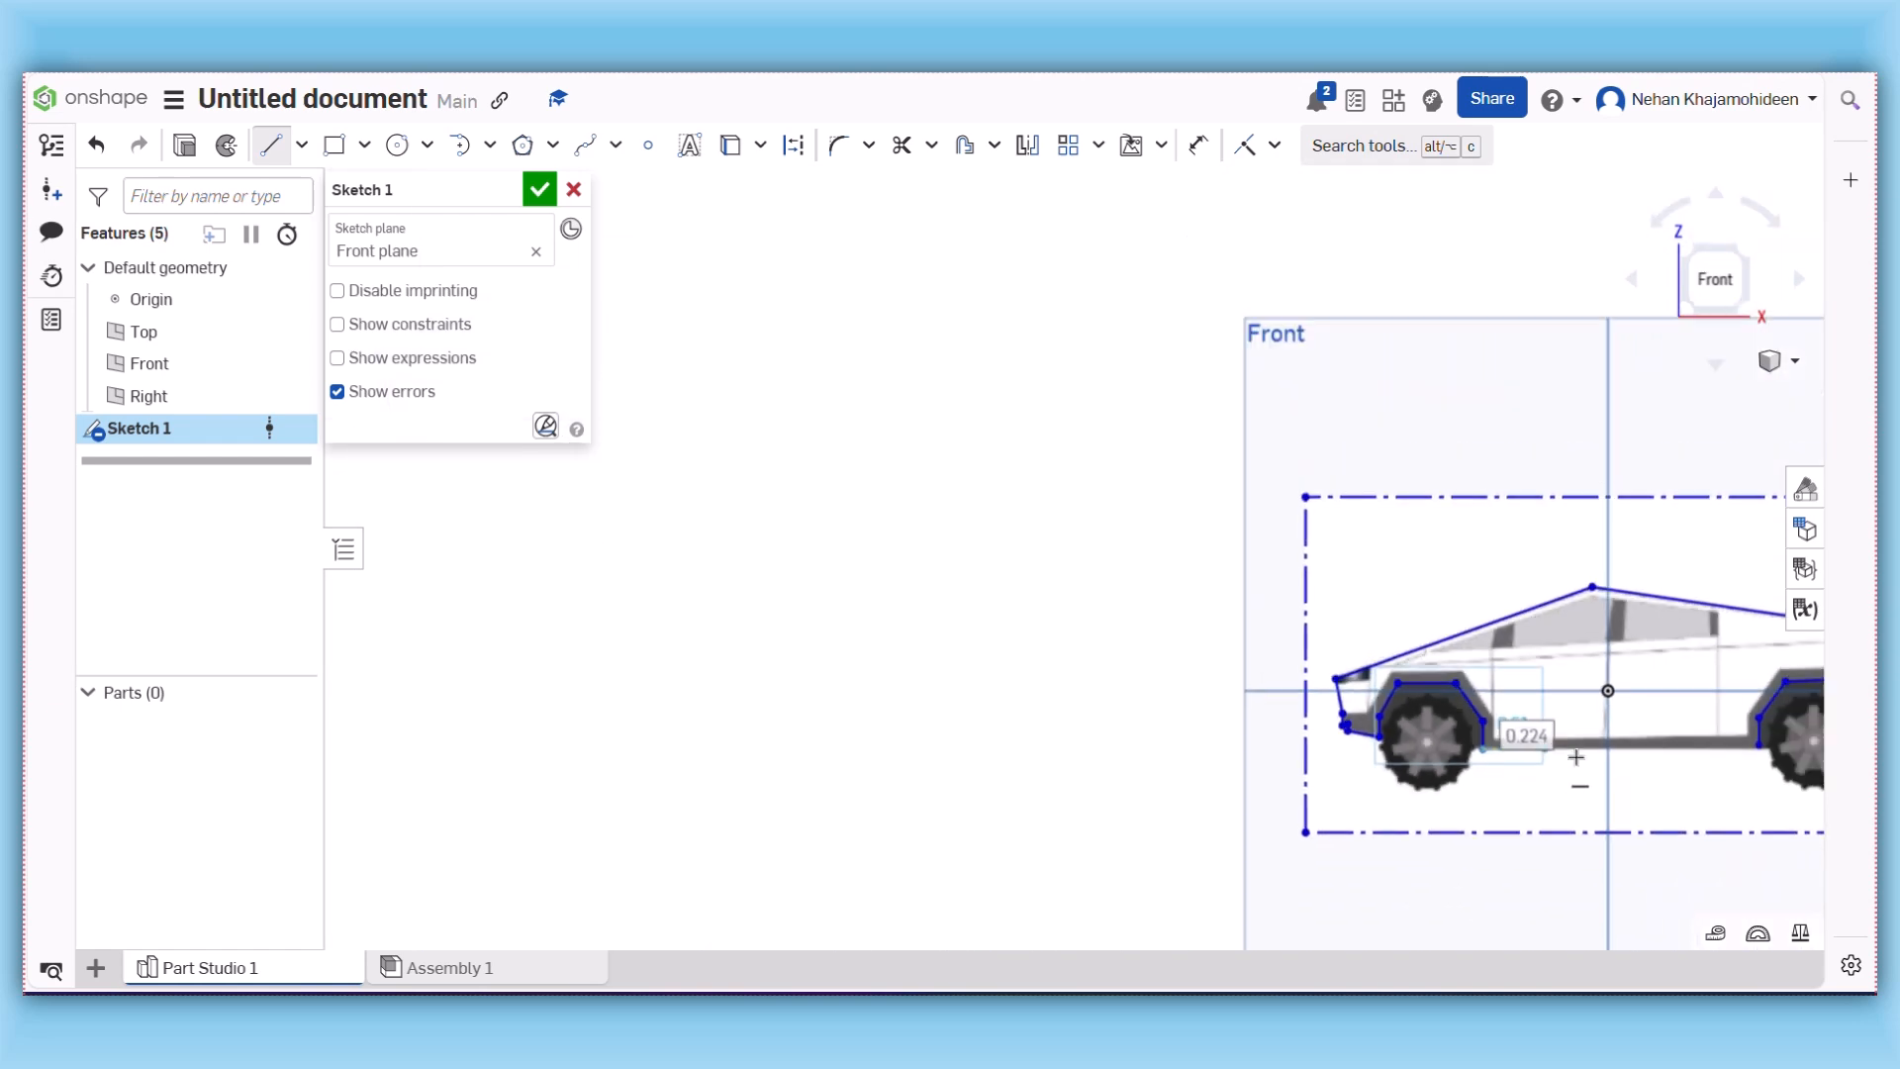
{"action": "scroll", "coordinate": [1699, 763], "scroll_direction": "up", "scroll_amount": 10}
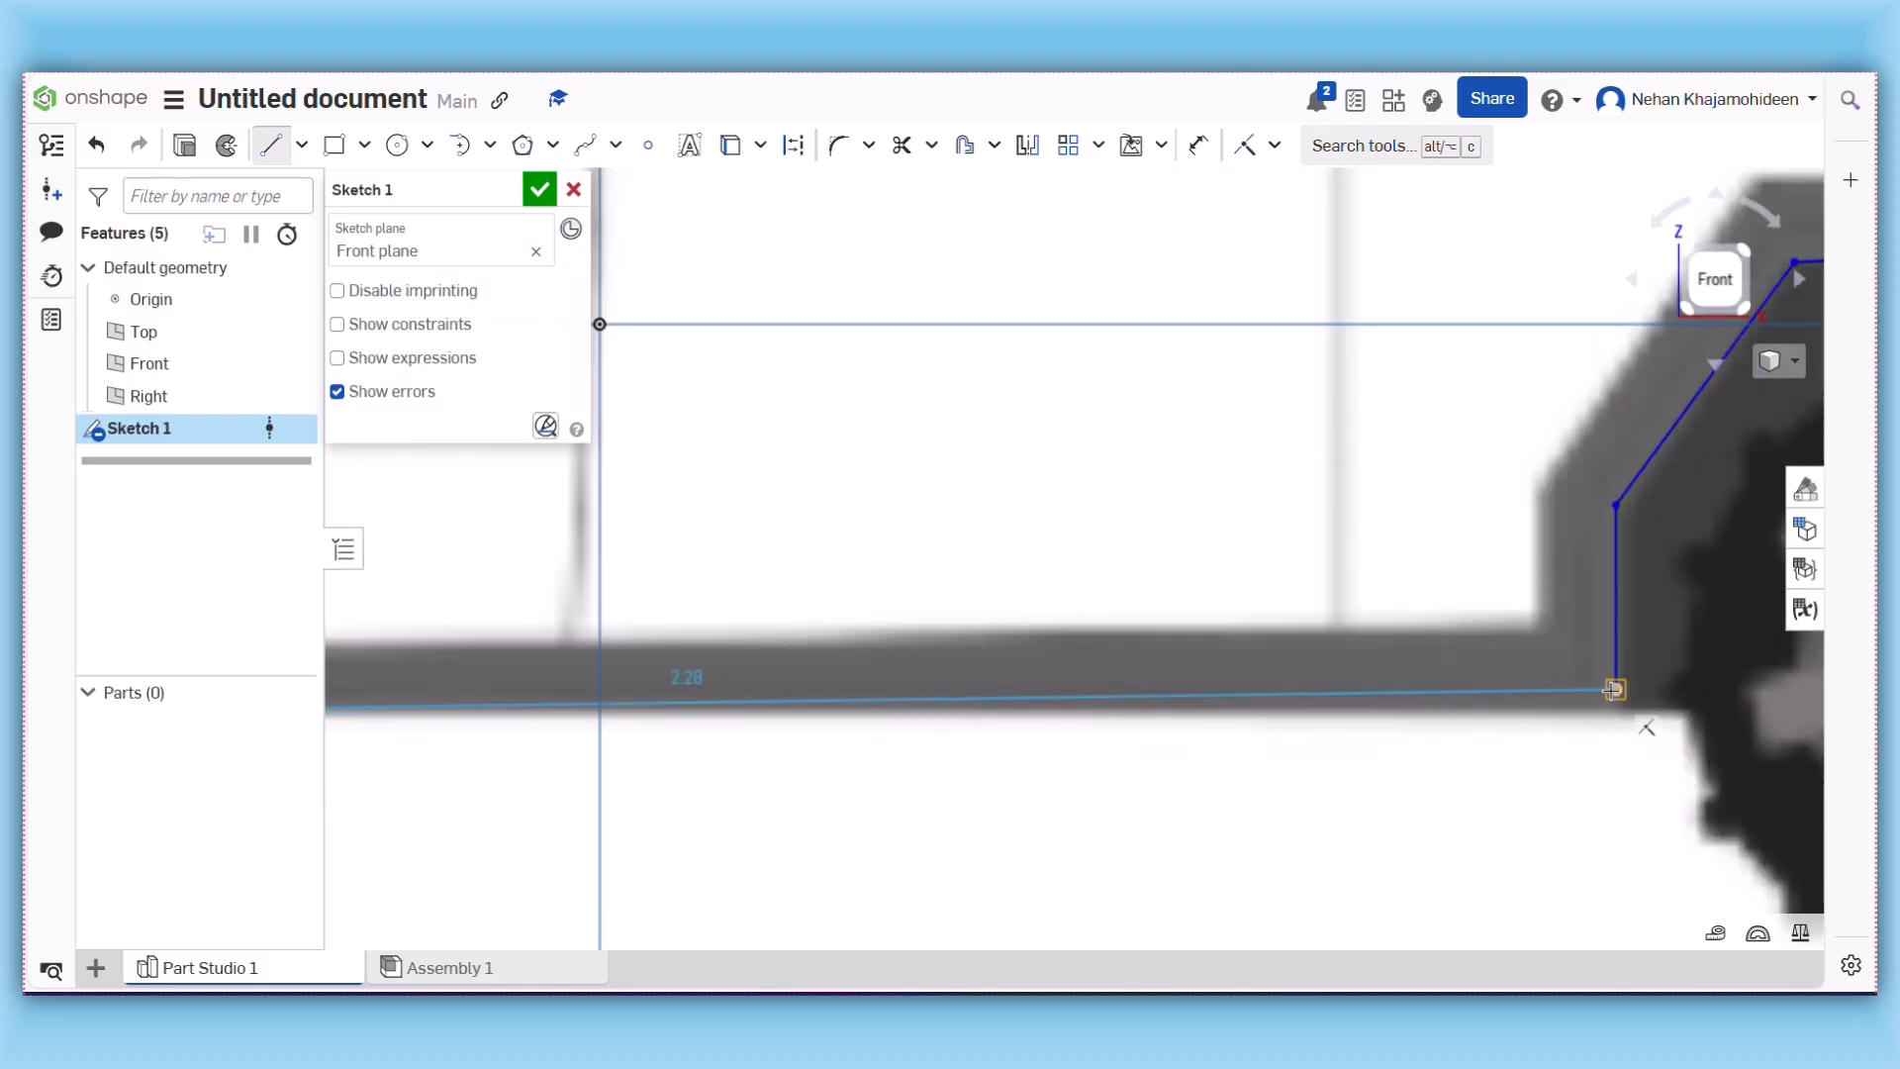
{"action": "left_click", "coordinate": [1614, 690]}
{"action": "key", "text": "Escape"}
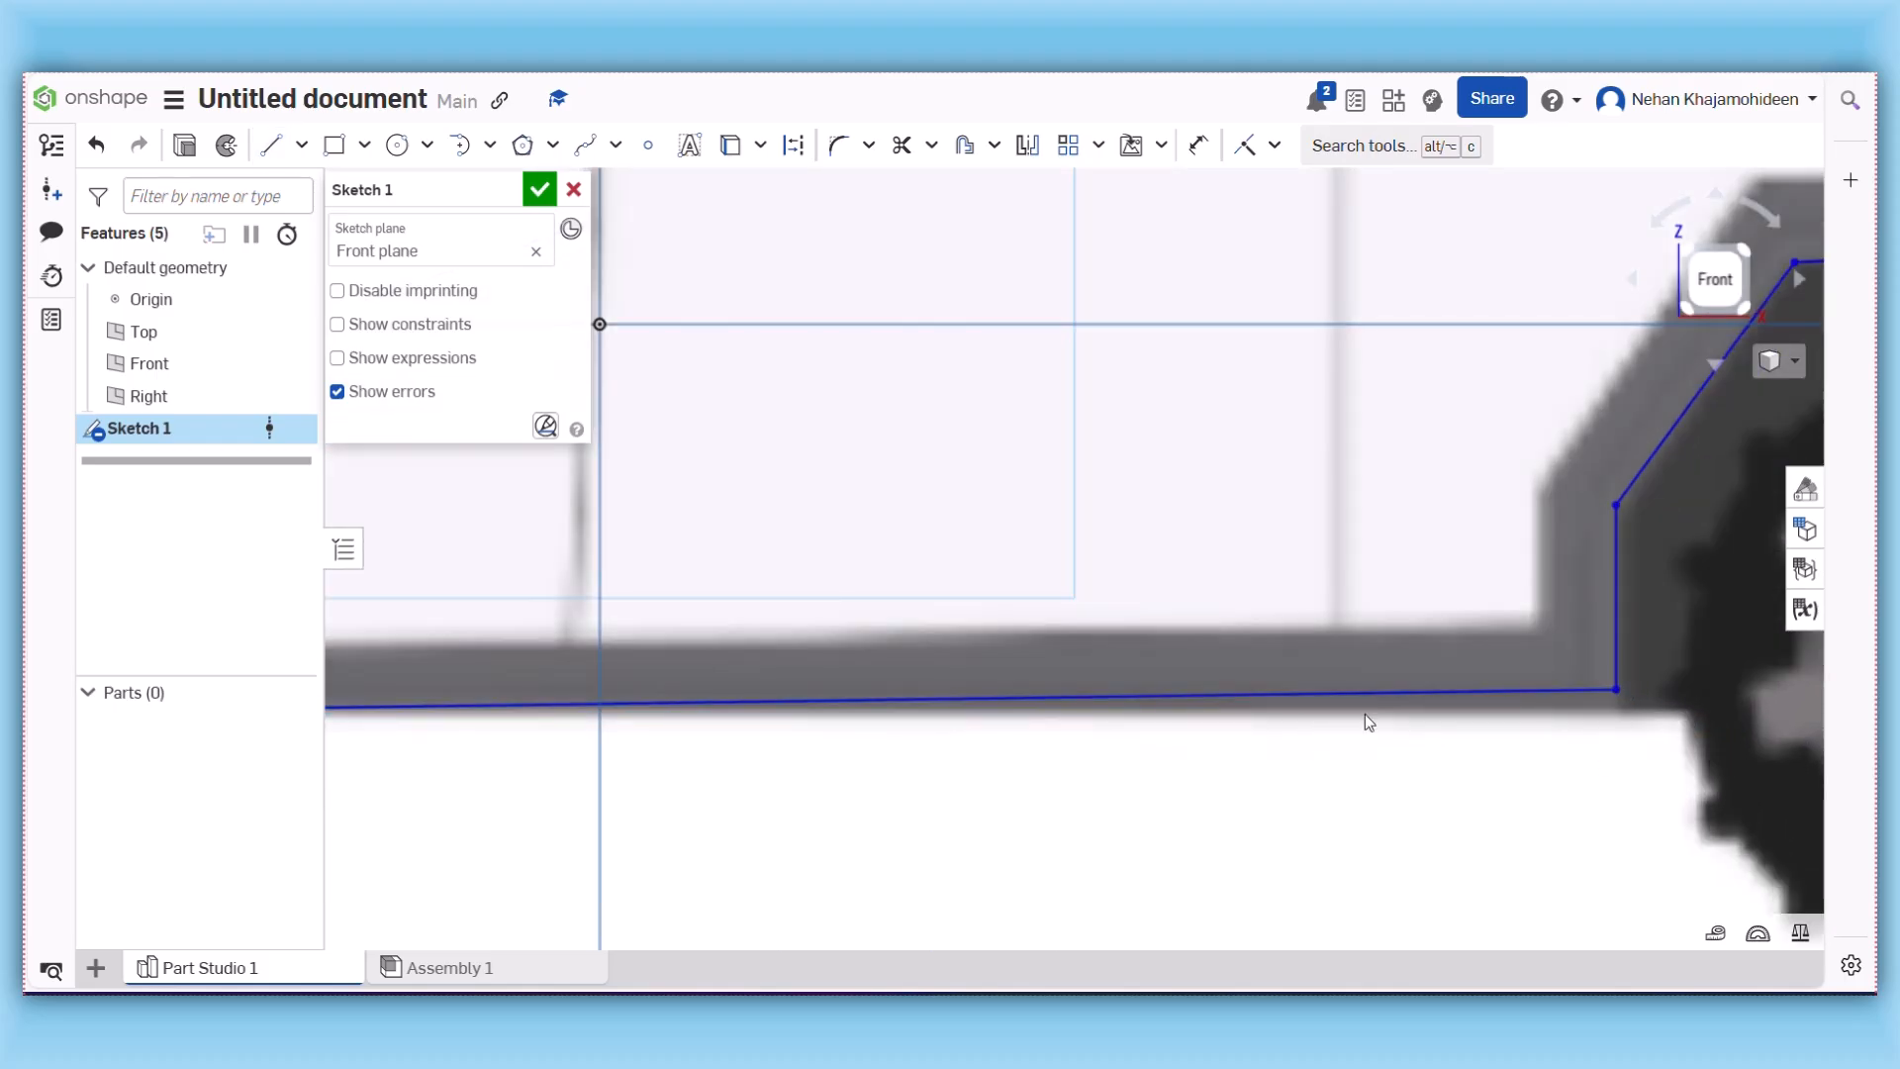
- Lower the underbody line's rear endpoint slightly to match the reference image and finish the sketch
{"action": "left_click_drag", "start_coordinate": [1614, 693], "coordinate": [1616, 704]}
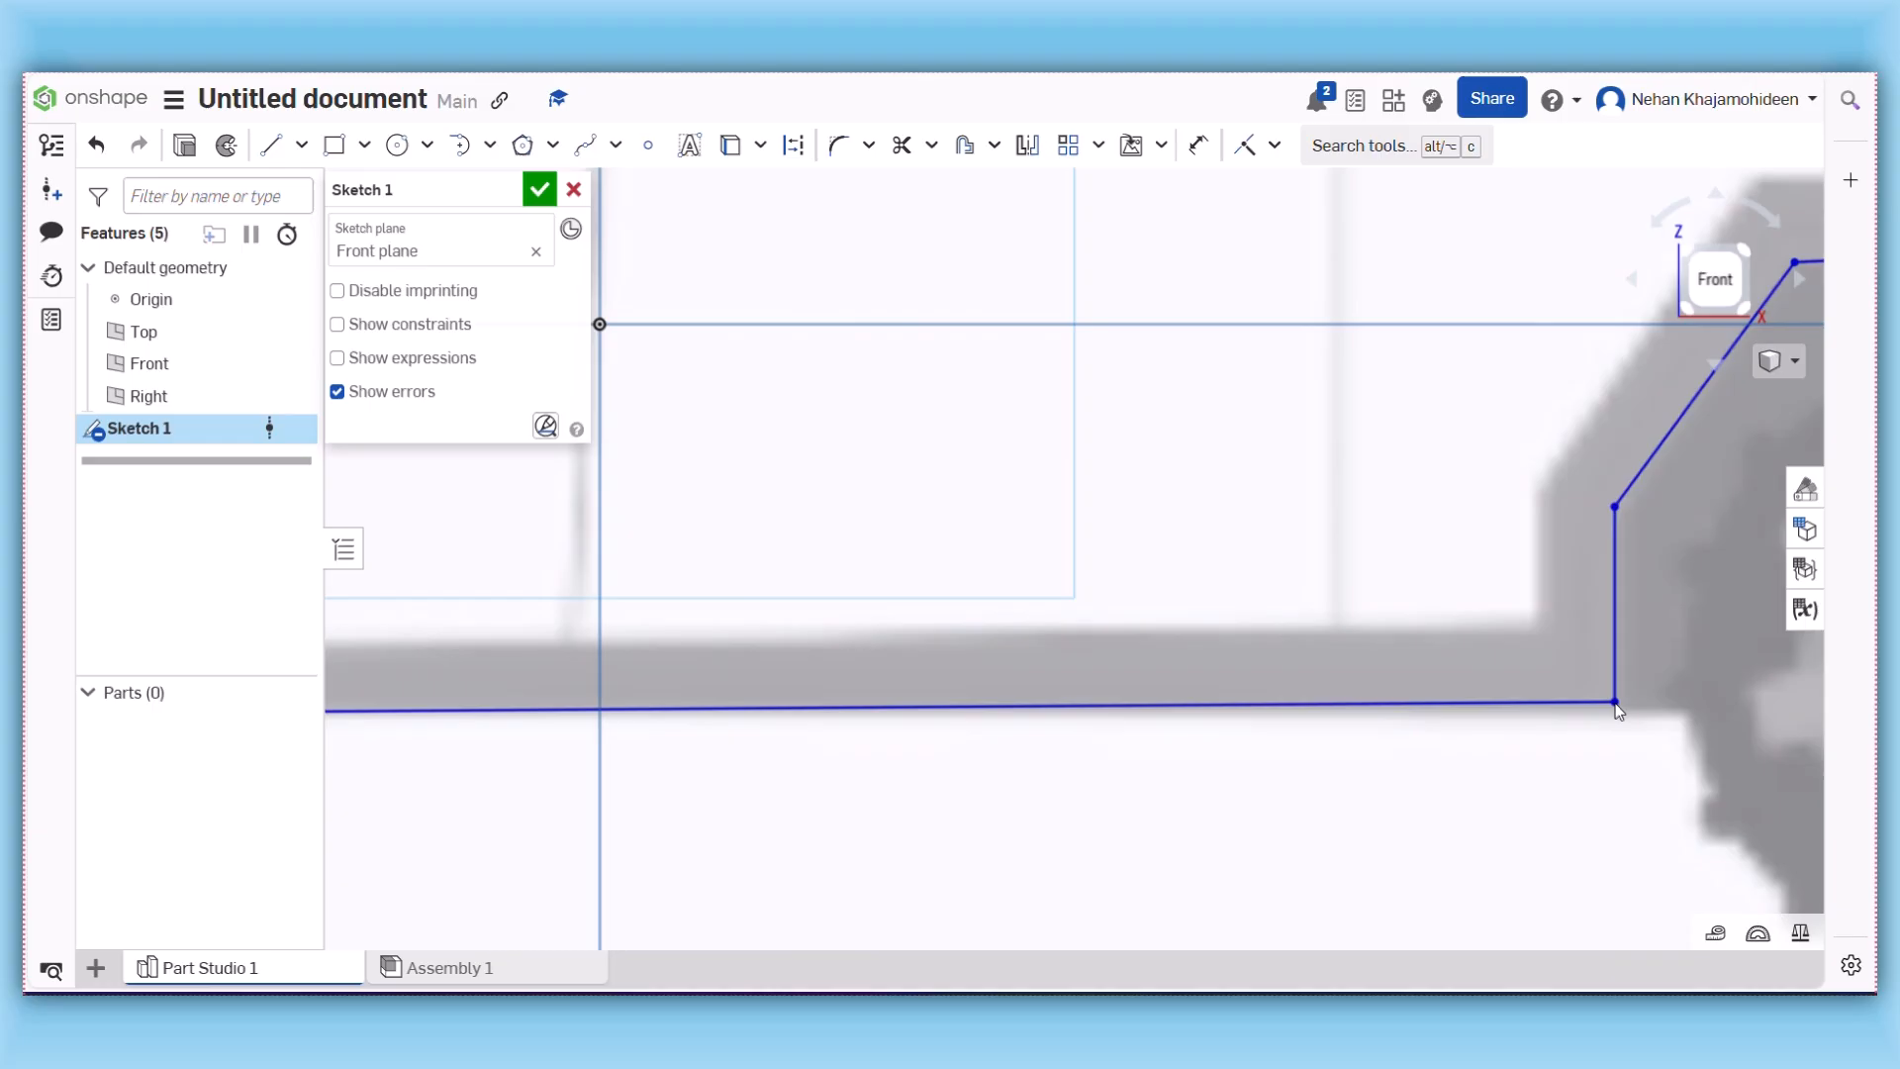
{"action": "key", "text": "f"}
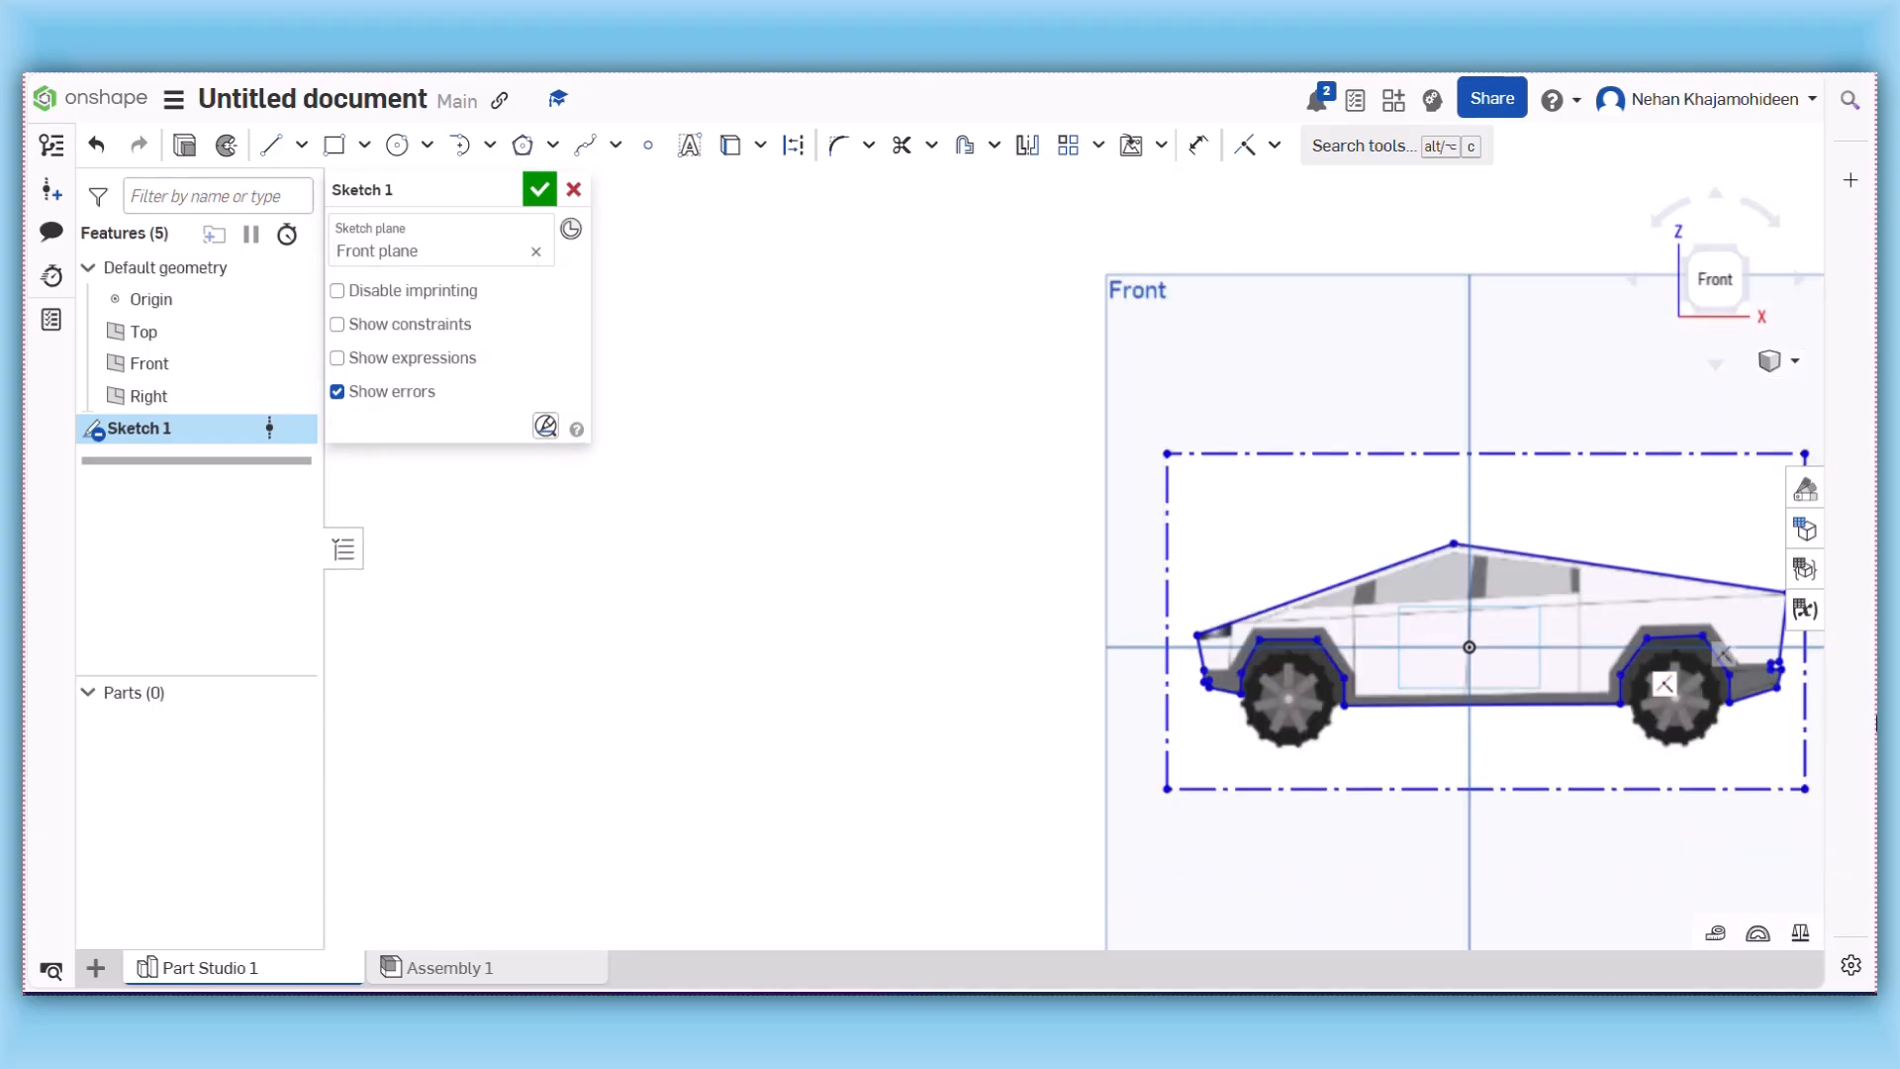
{"action": "left_click", "coordinate": [540, 189]}
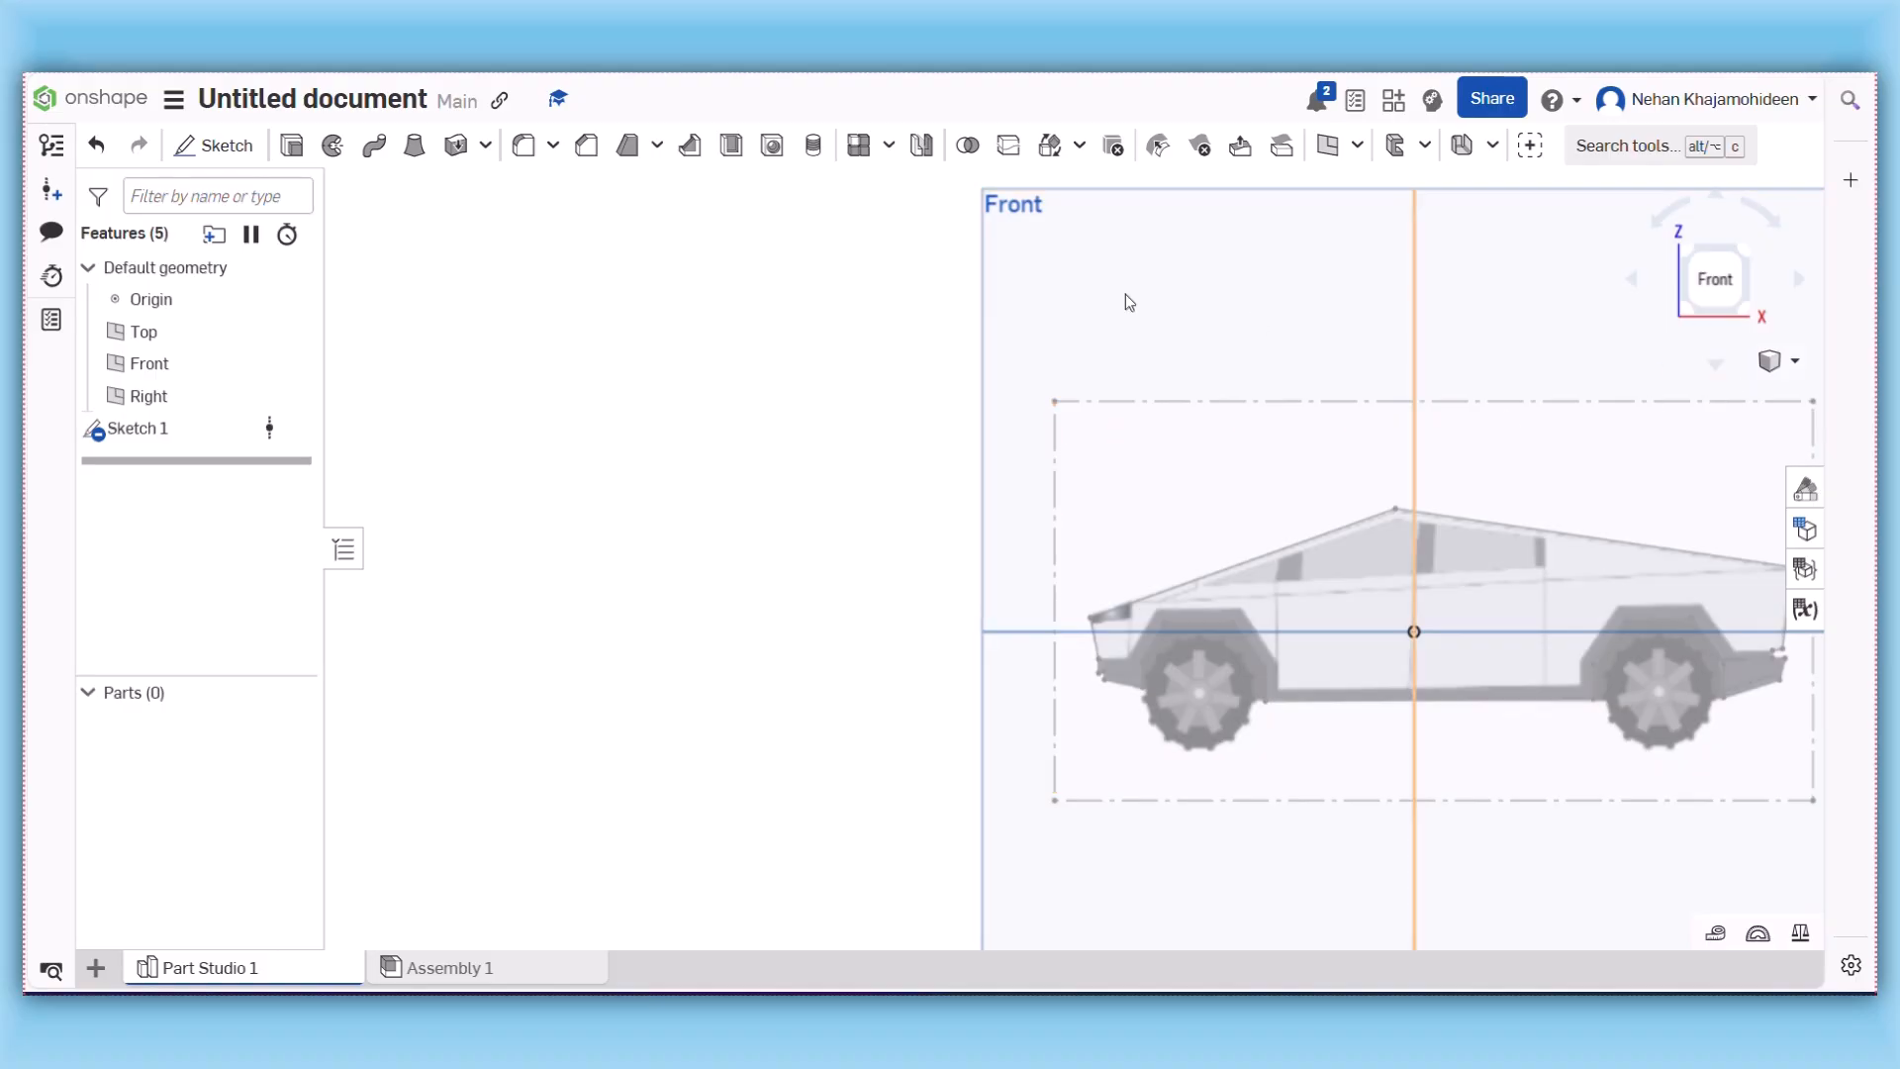
- Extrude the closed vehicle profile as a new solid, blind and symmetric about the sketch plane
{"action": "left_click", "coordinate": [1685, 251]}
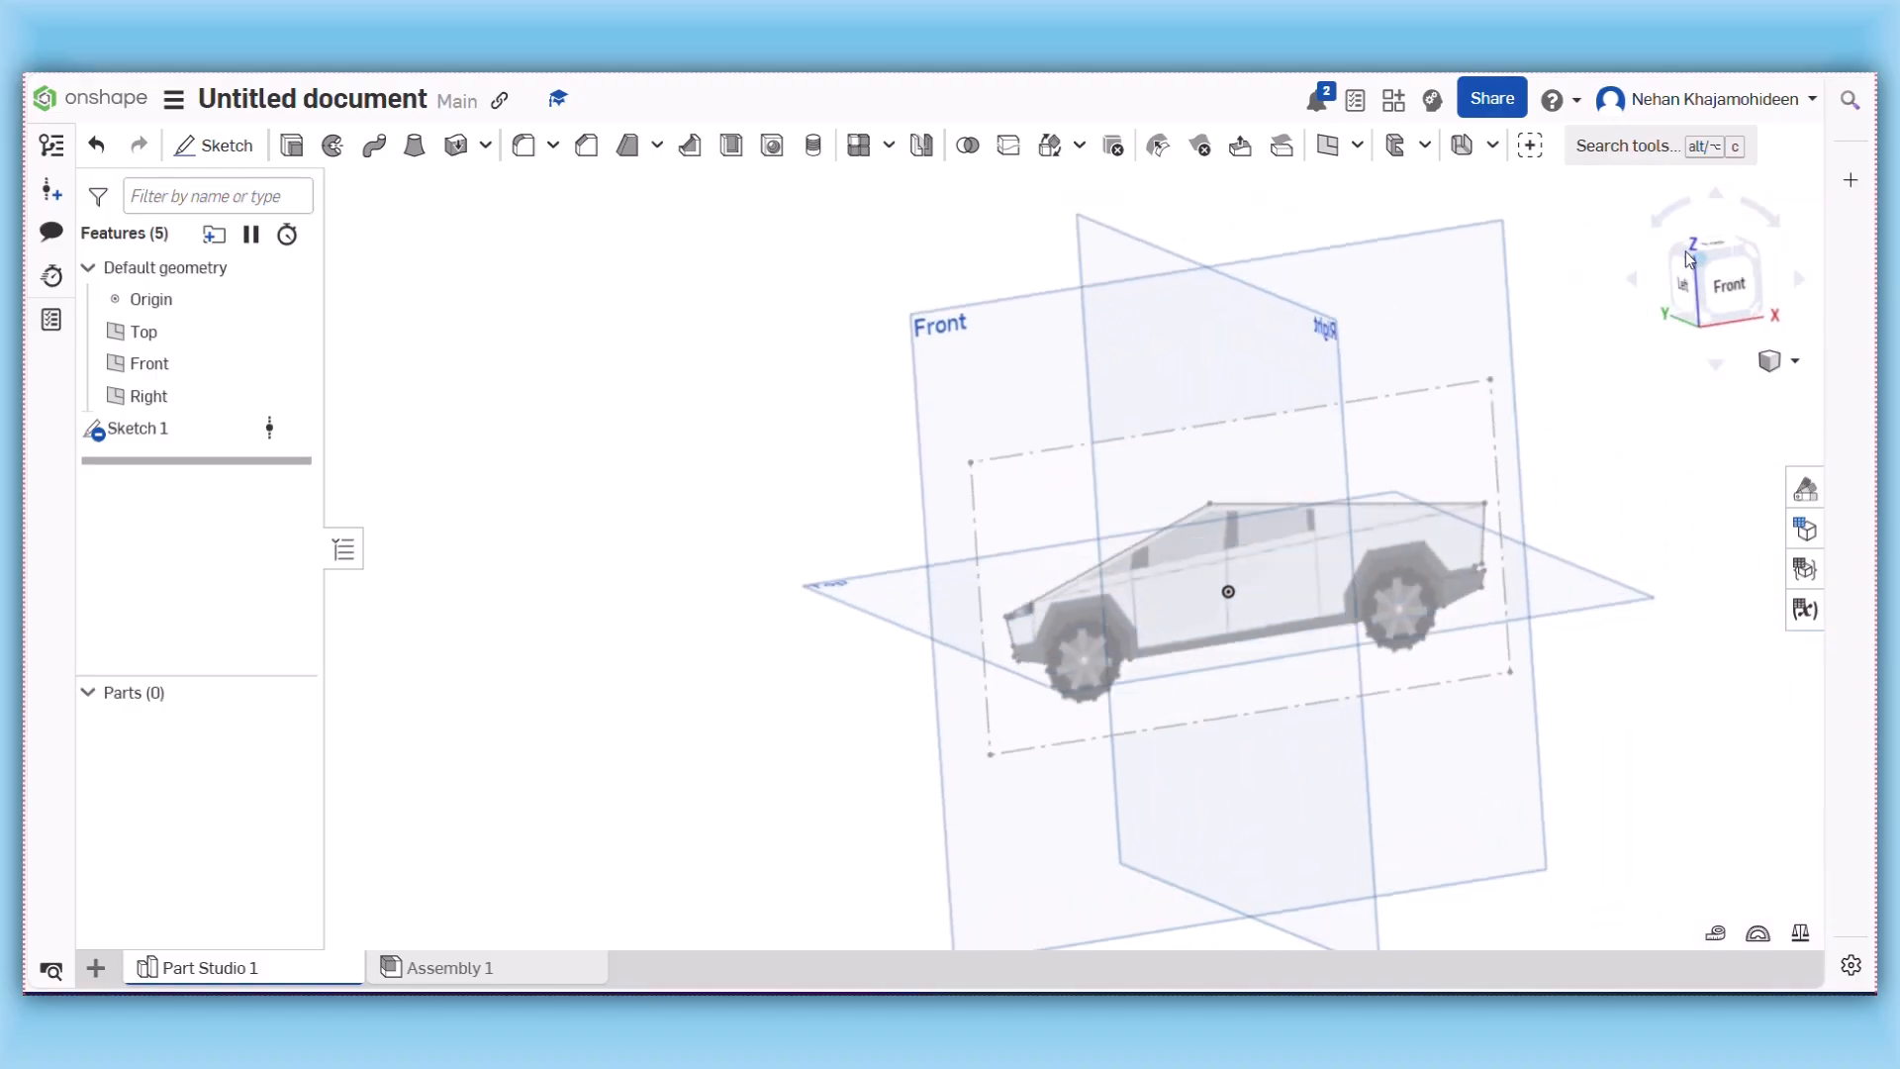
{"action": "scroll", "coordinate": [1198, 621], "scroll_direction": "up", "scroll_amount": 5}
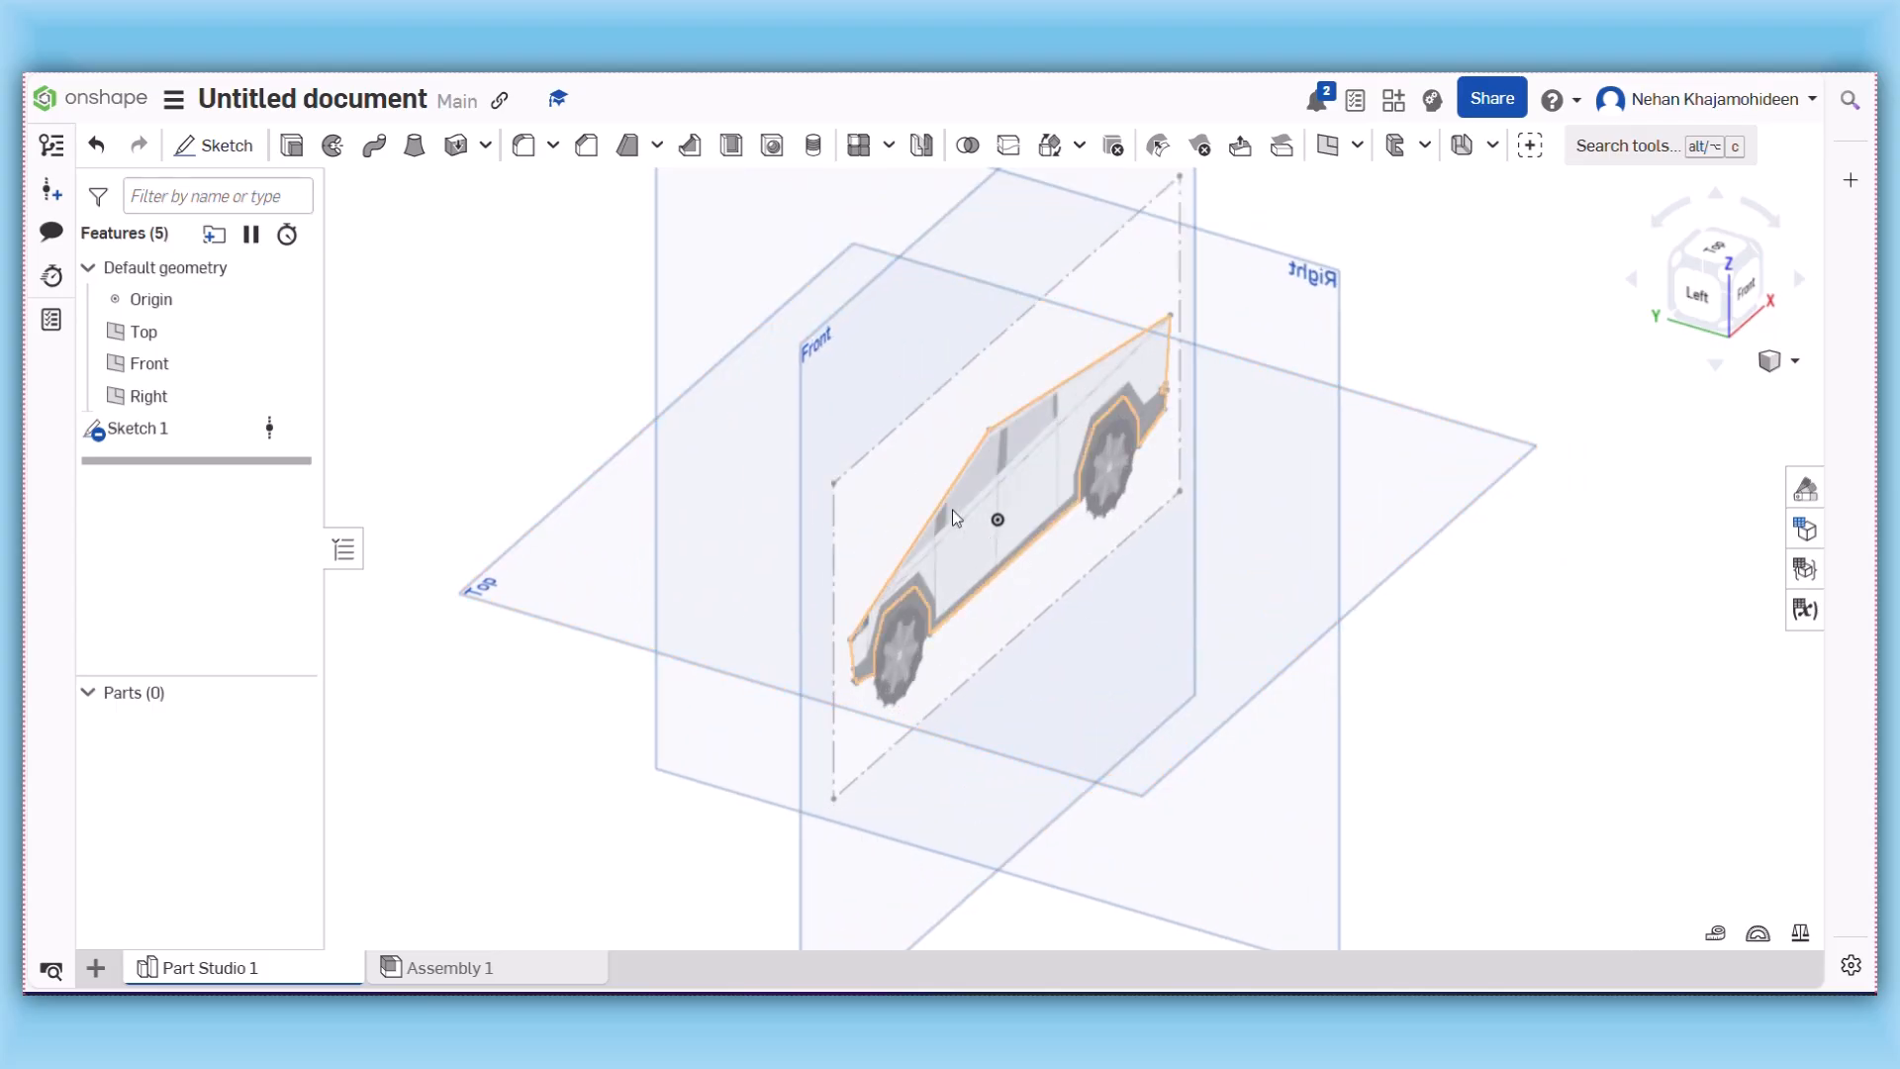
{"action": "key", "text": "shift+e"}
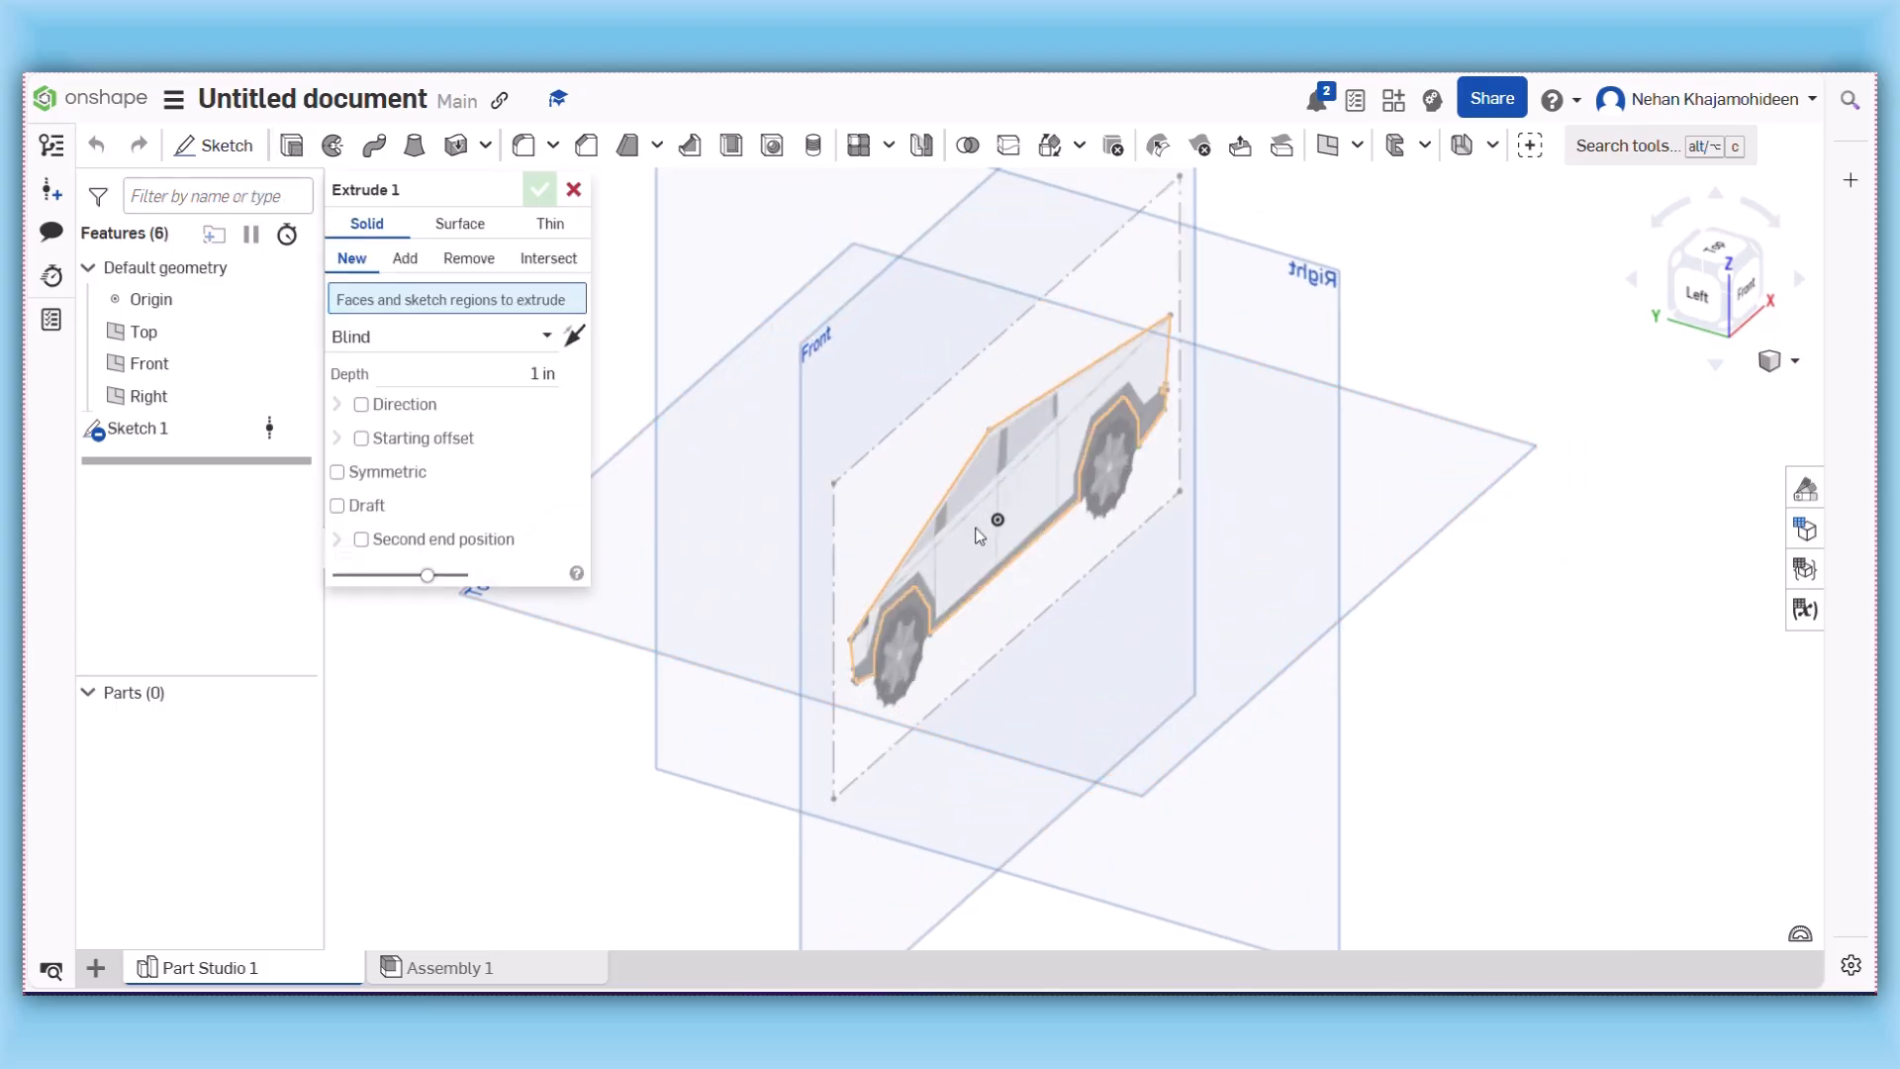
{"action": "left_click", "coordinate": [974, 527]}
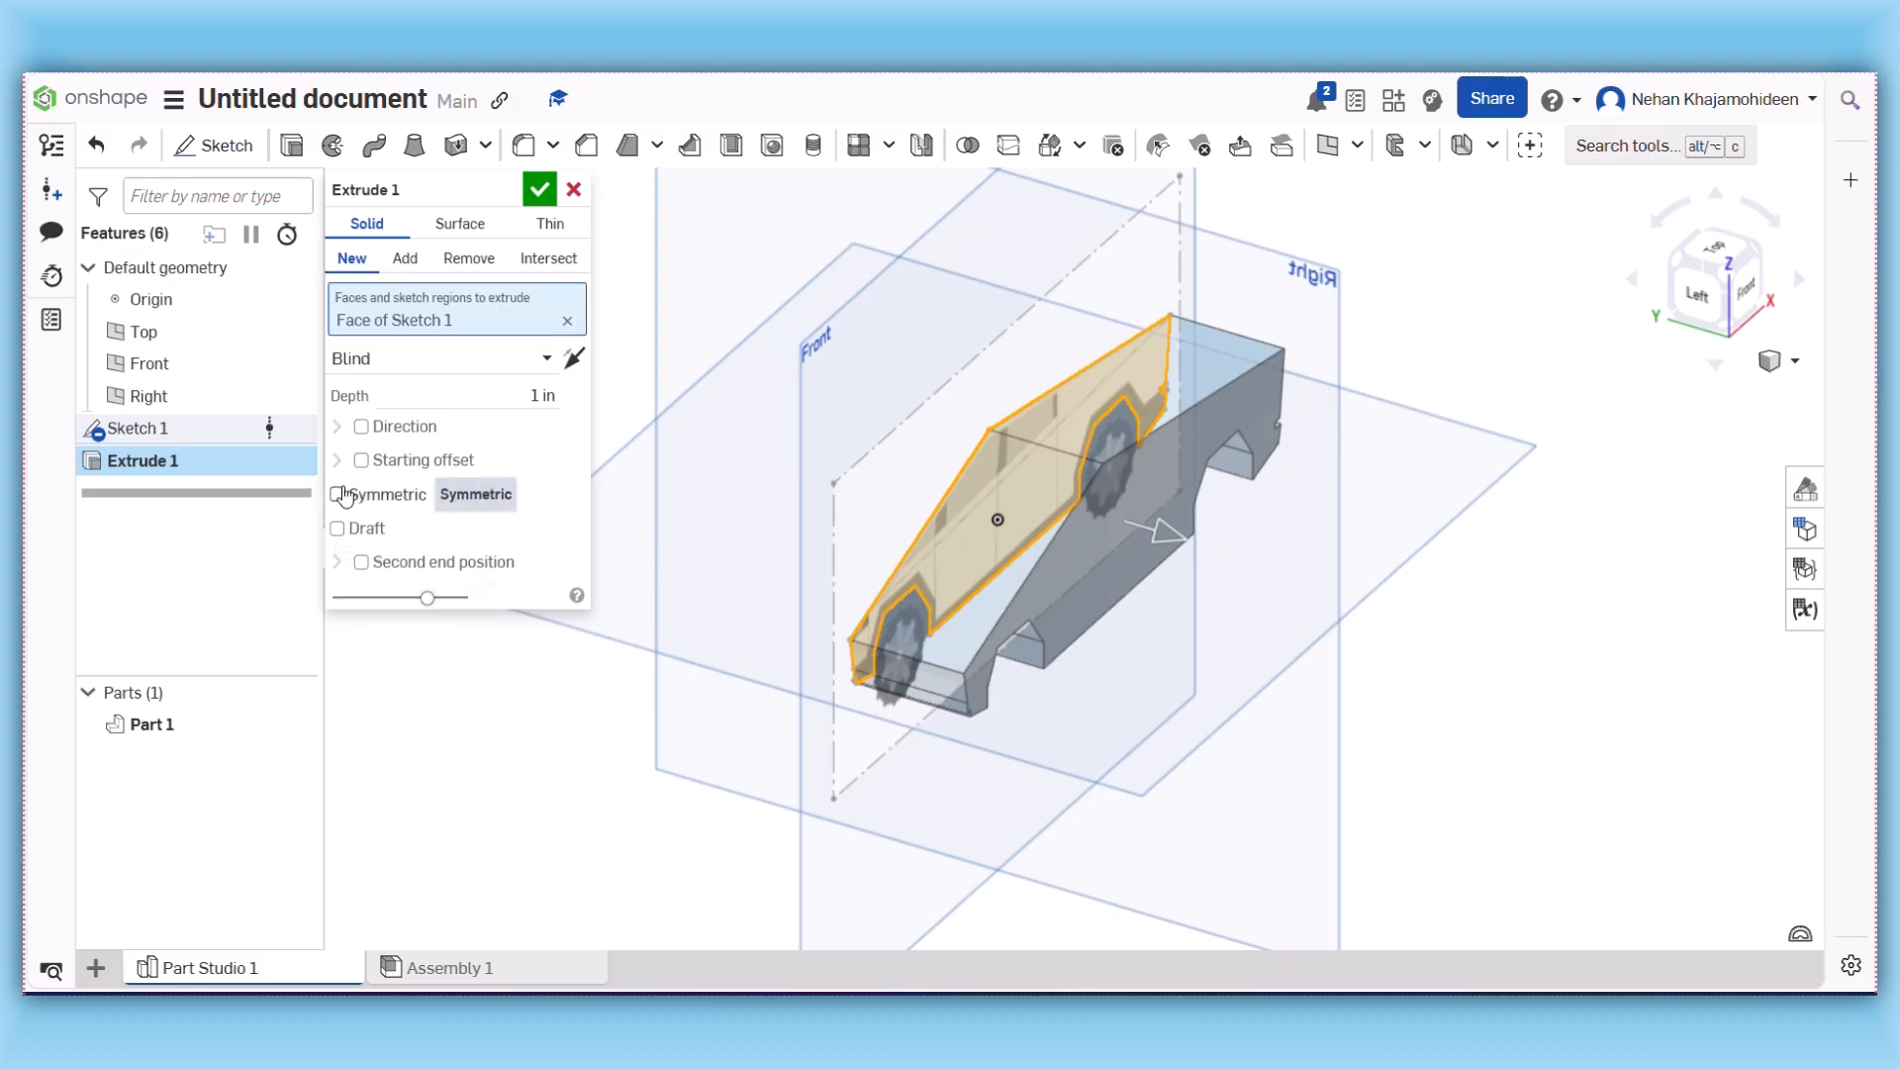
{"action": "left_click", "coordinate": [337, 494]}
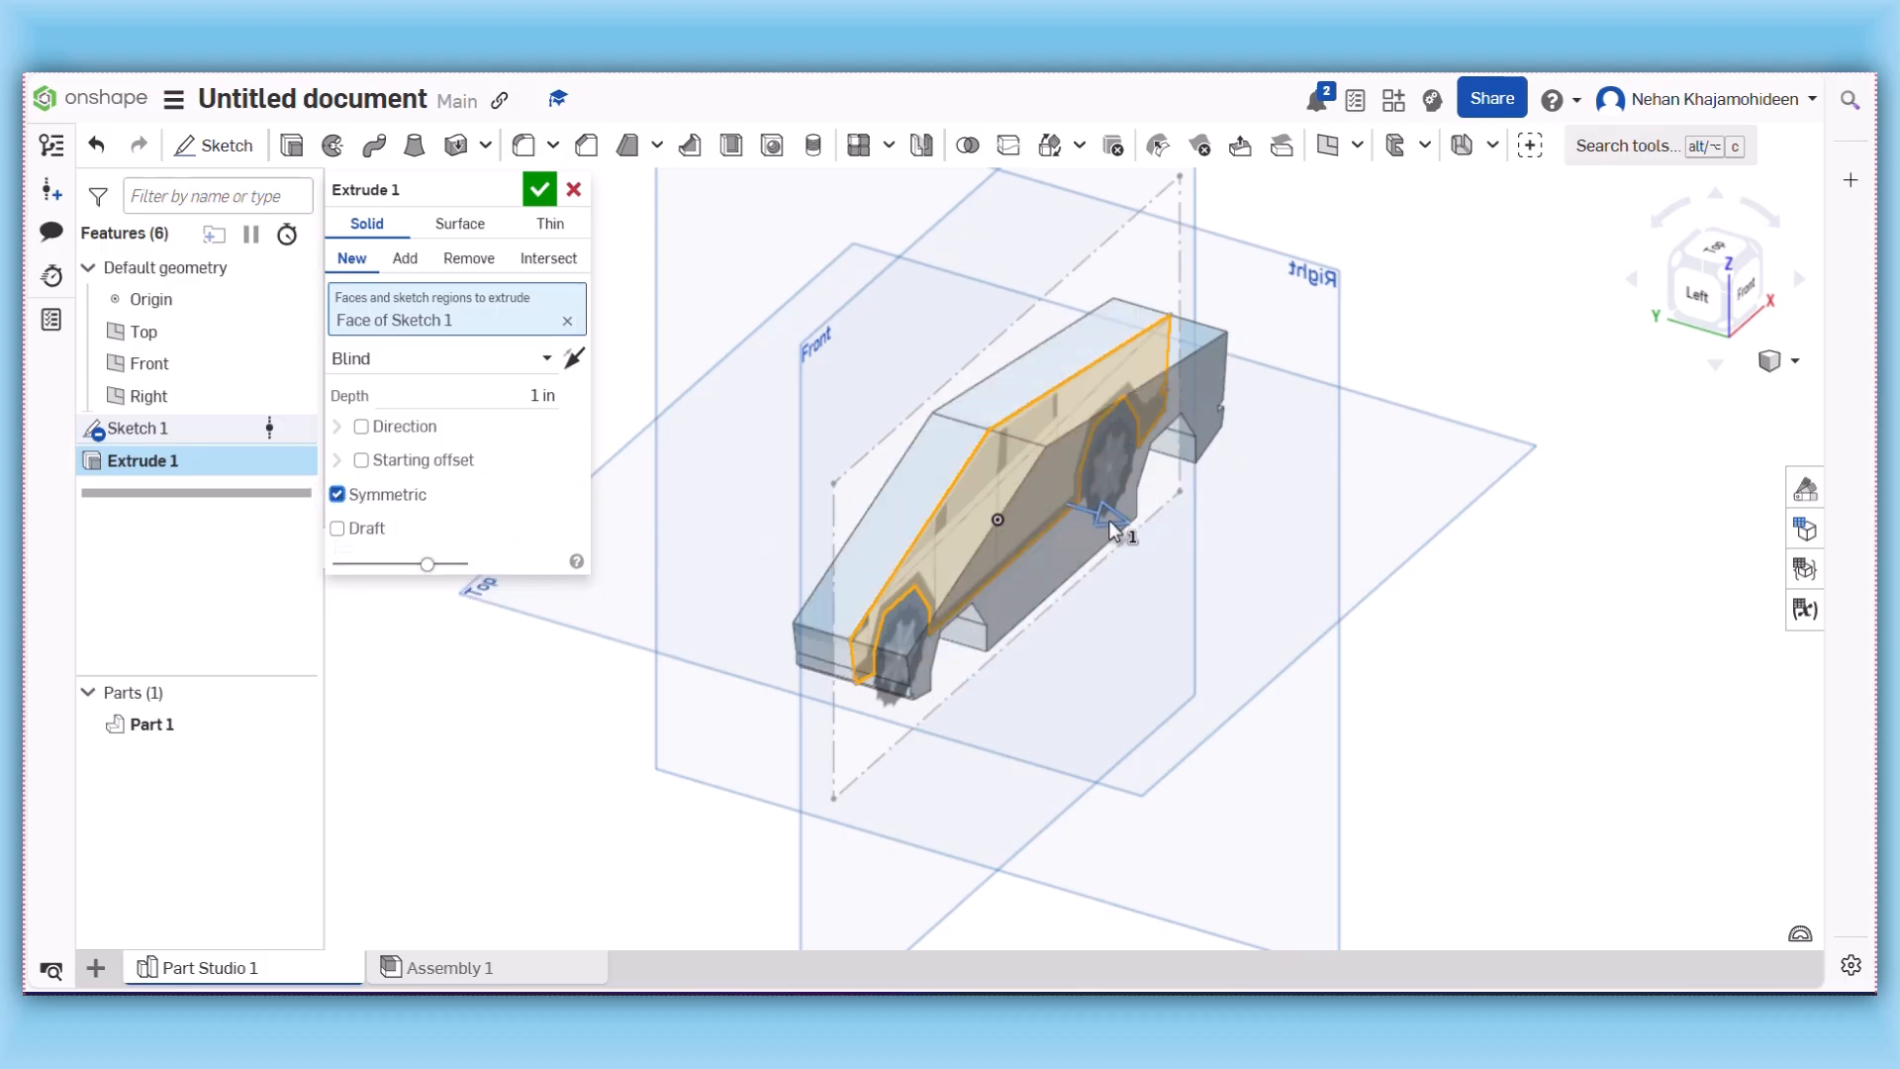
- Widen the symmetric body extrusion to a depth of 1.68 in and accept it
{"action": "mouse_move", "coordinate": [1109, 519]}
{"action": "left_mouse_down"}
{"action": "mouse_move", "coordinate": [1162, 525]}
{"action": "mouse_move", "coordinate": [1141, 512]}
{"action": "left_mouse_up"}
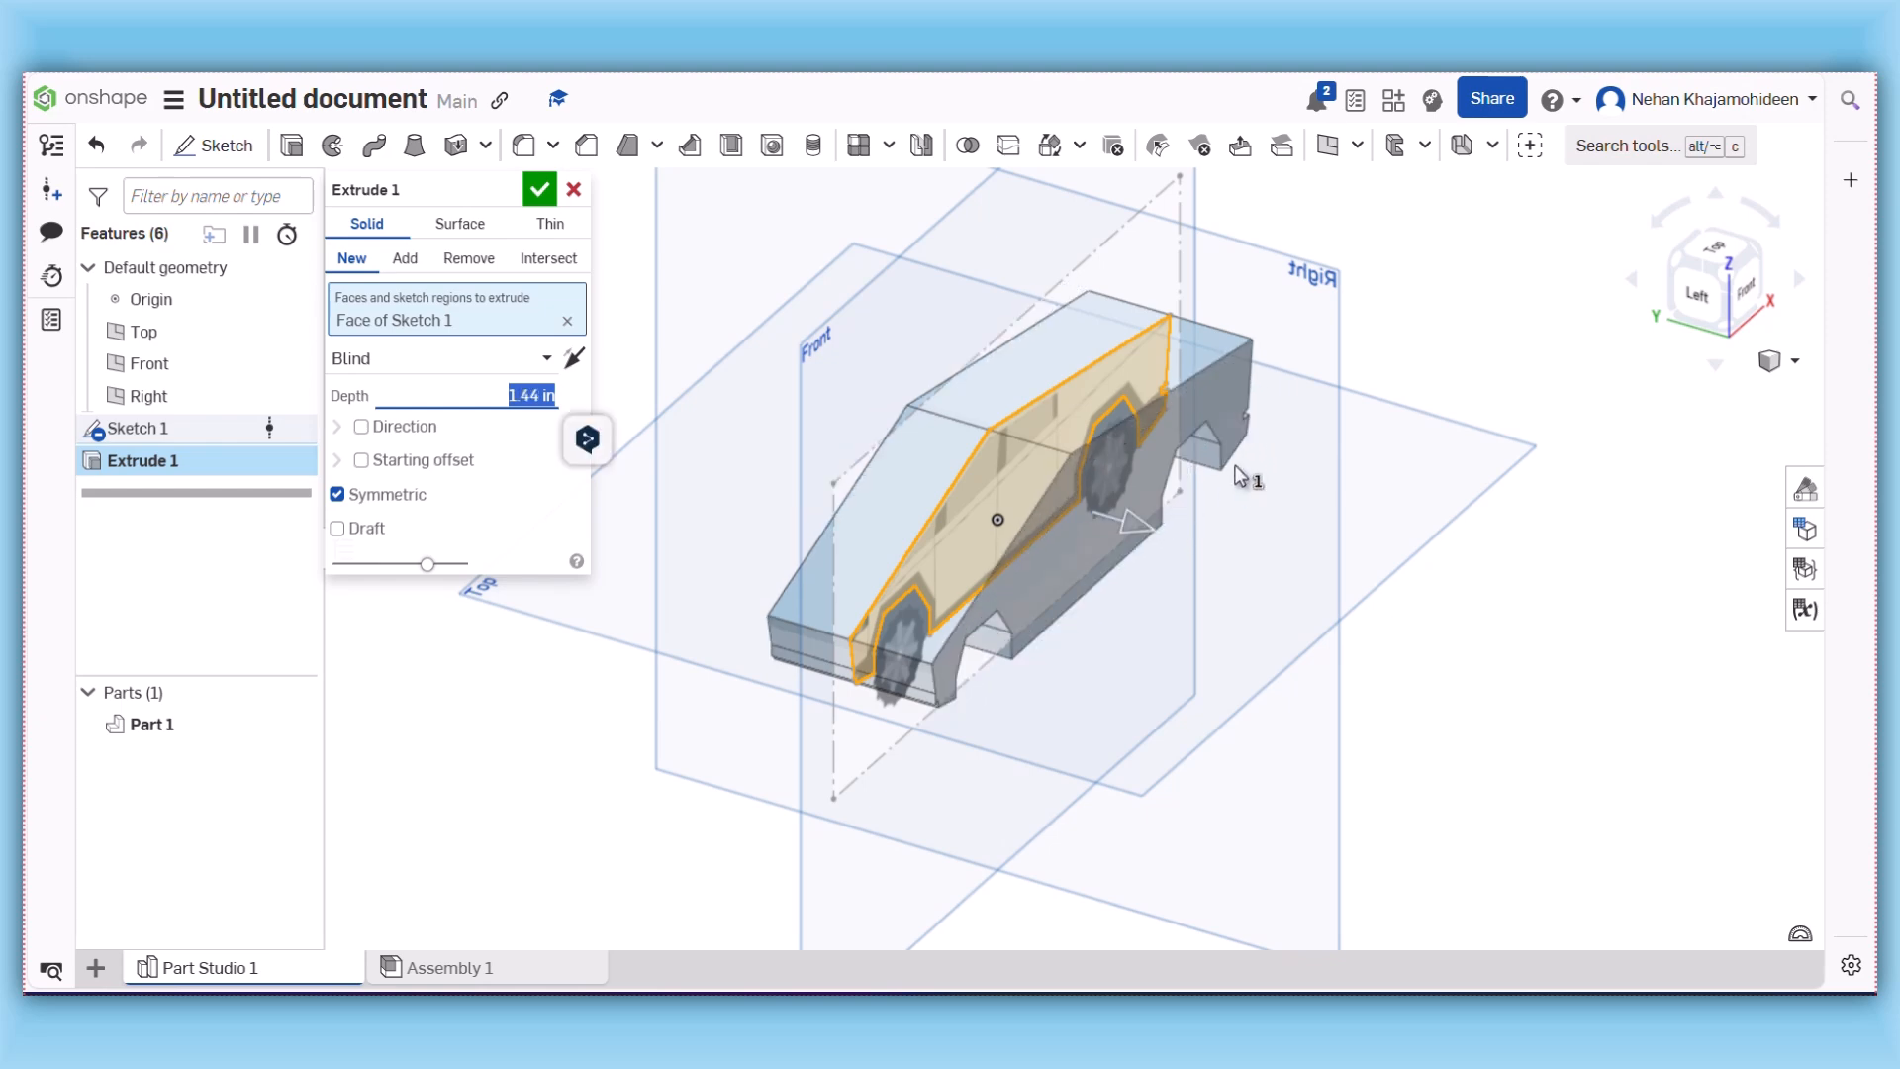
{"action": "mouse_move", "coordinate": [1399, 394]}
{"action": "right_mouse_down"}
{"action": "mouse_move", "coordinate": [1425, 355]}
{"action": "mouse_move", "coordinate": [1468, 395]}
{"action": "mouse_move", "coordinate": [1406, 432]}
{"action": "mouse_move", "coordinate": [1442, 407]}
{"action": "mouse_move", "coordinate": [1402, 386]}
{"action": "right_mouse_up"}
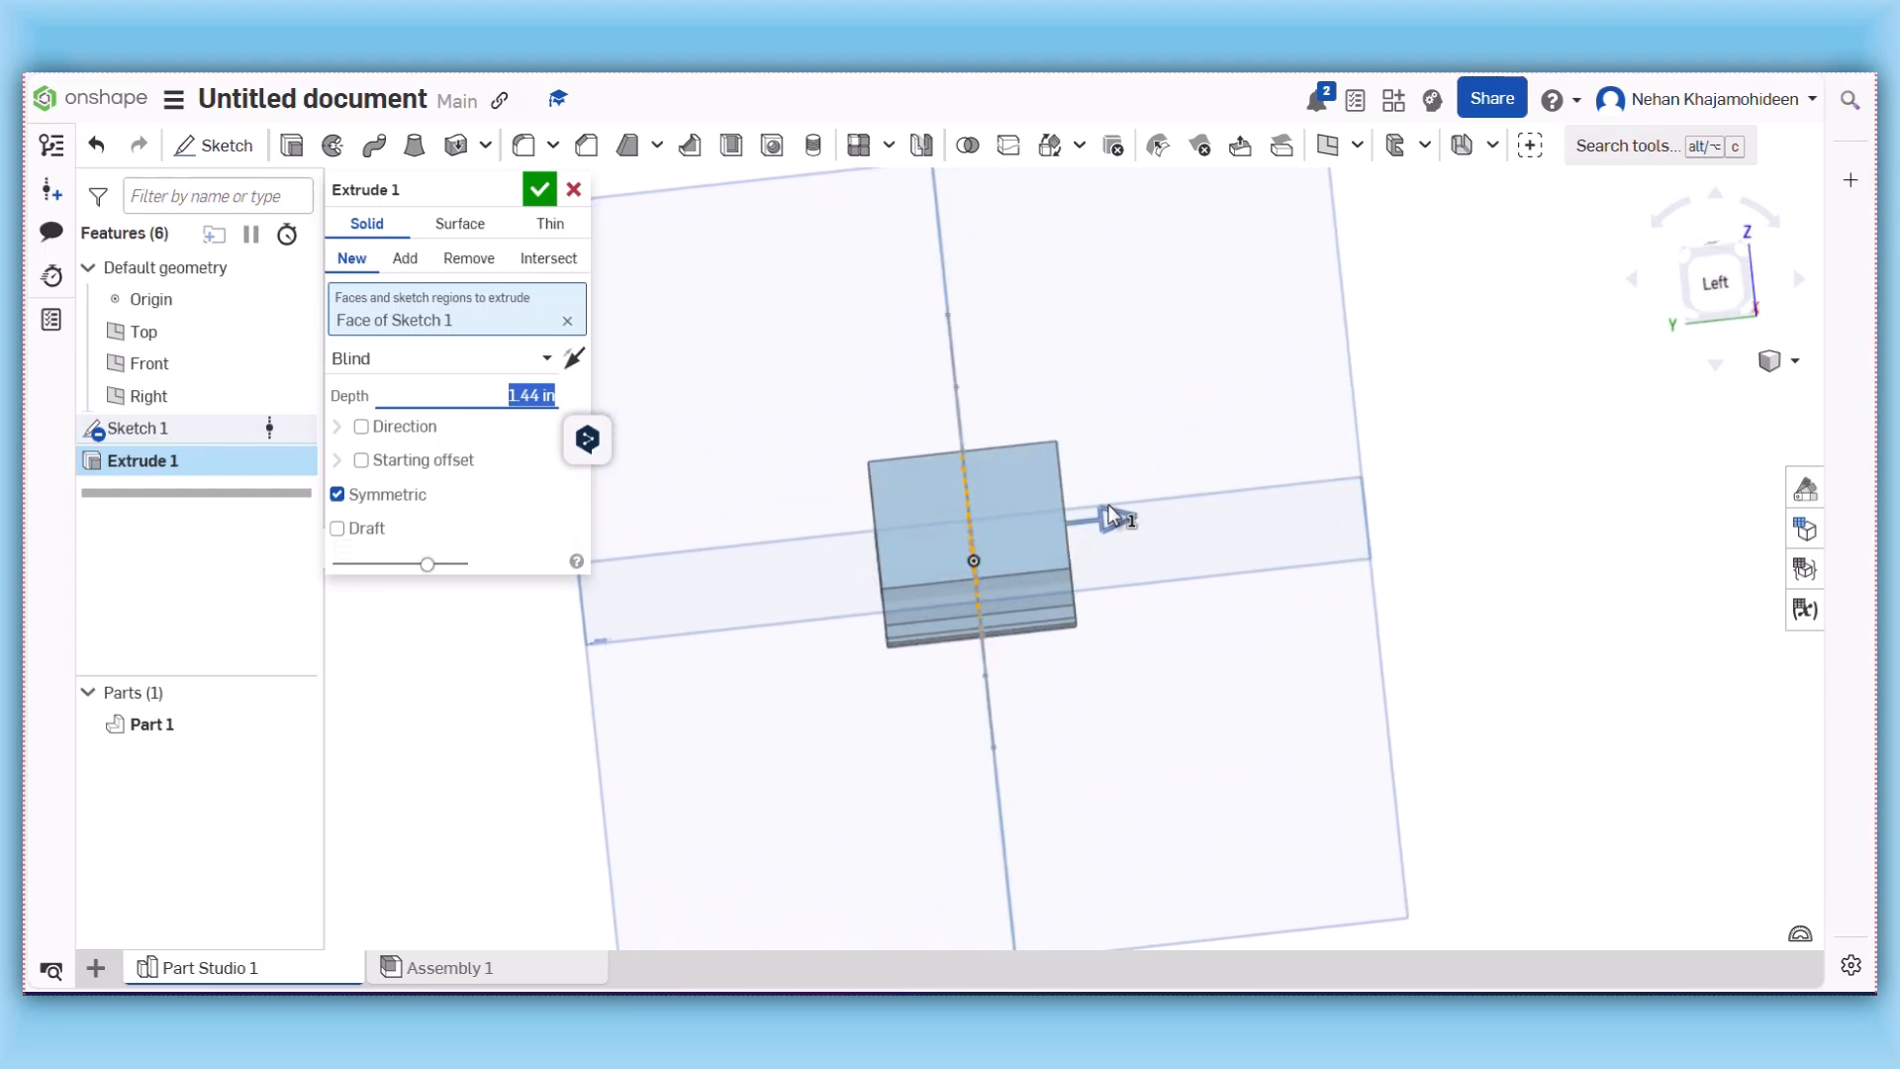
{"action": "left_click_drag", "start_coordinate": [1119, 506], "coordinate": [1124, 504]}
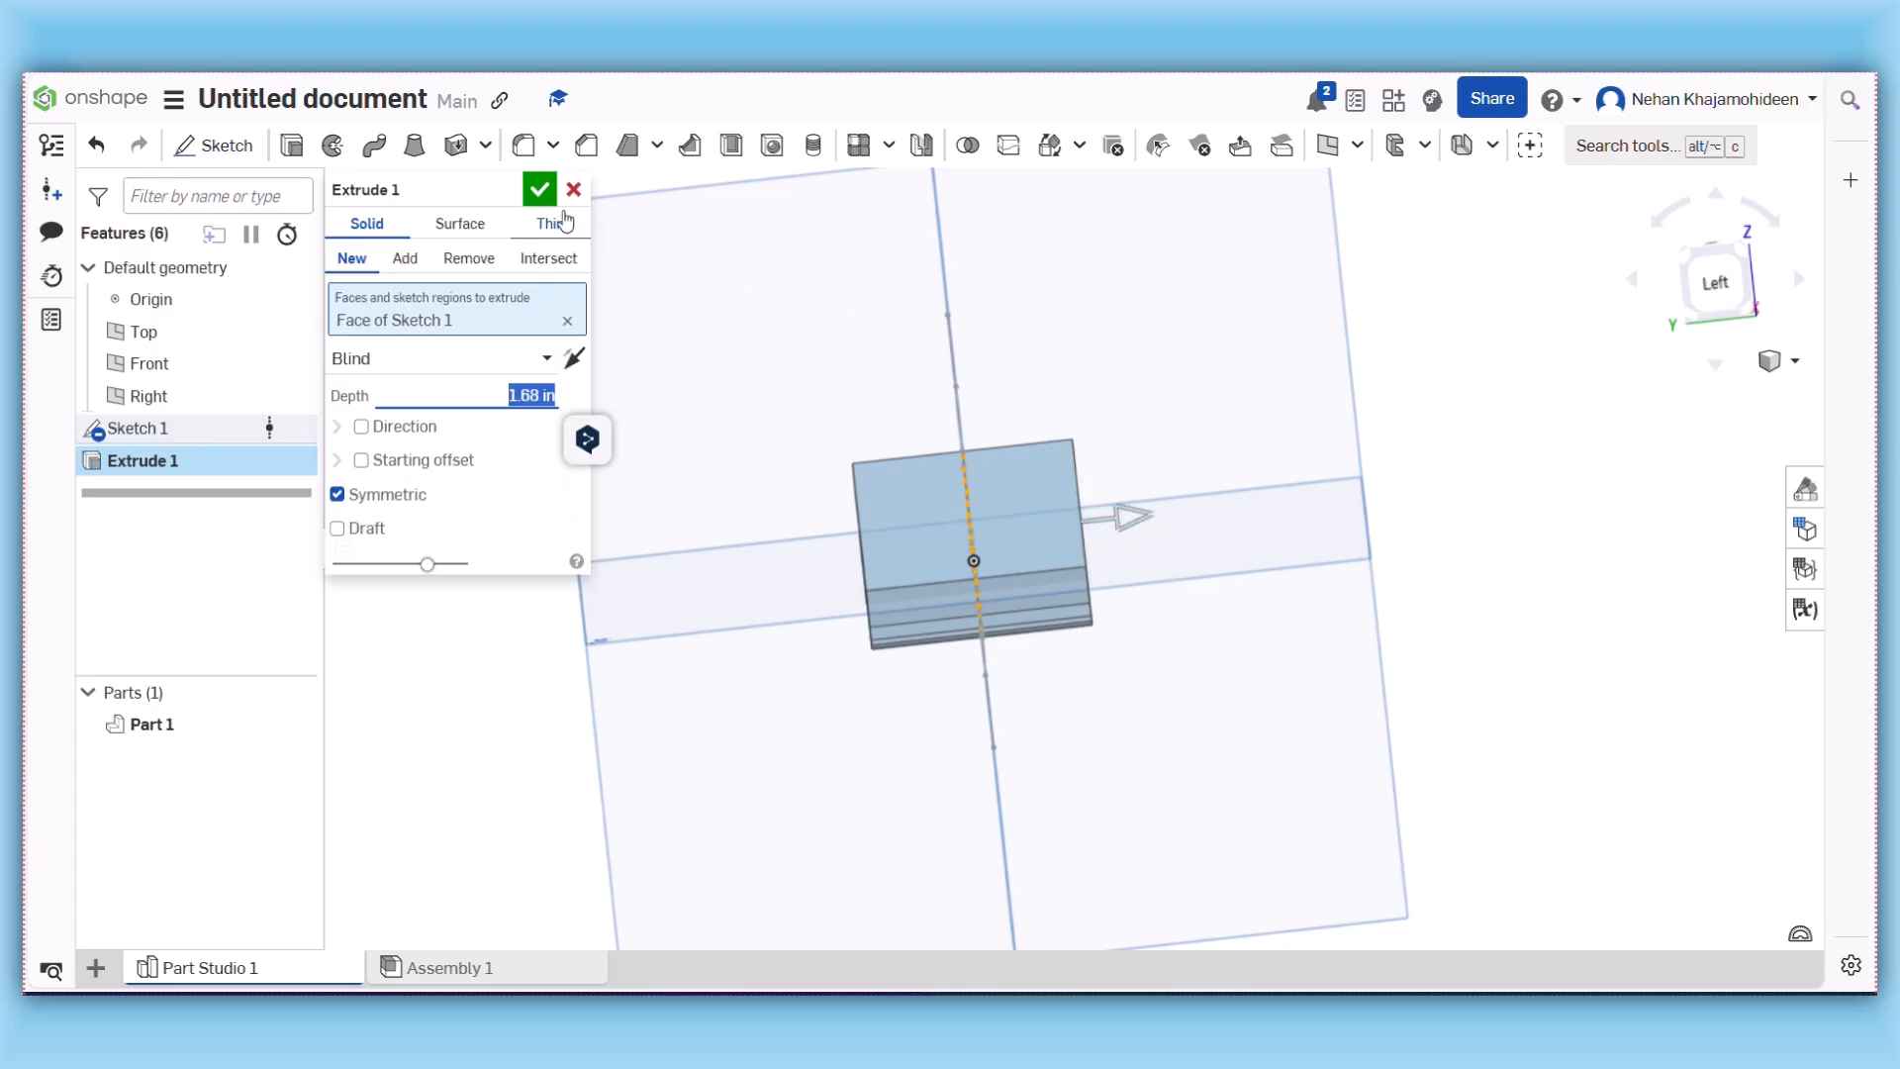
{"action": "left_click", "coordinate": [539, 190]}
- Create a construction plane offset 2.83 in from the Right plane, beyond the rear end of the vehicle body, and accept it
{"action": "right_click_drag", "start_coordinate": [739, 356], "coordinate": [1091, 408]}
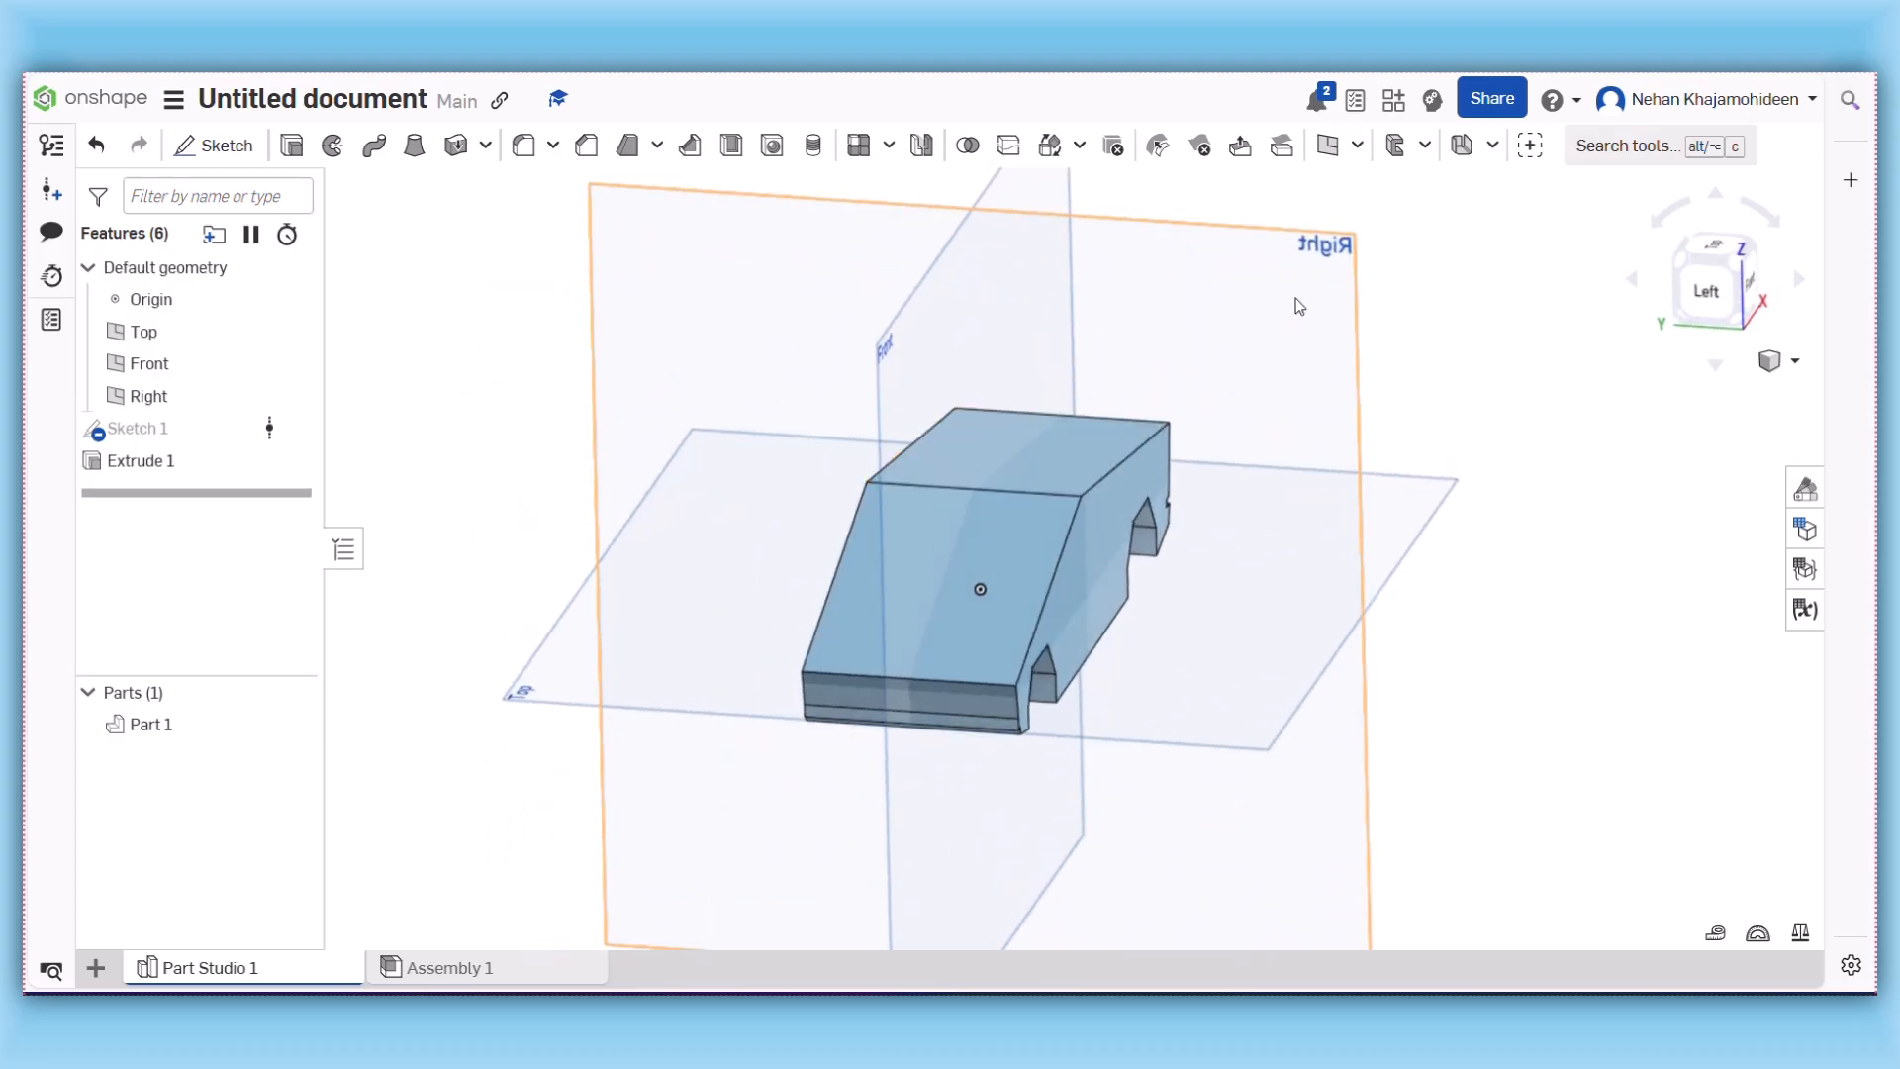
{"action": "left_click", "coordinate": [1321, 282]}
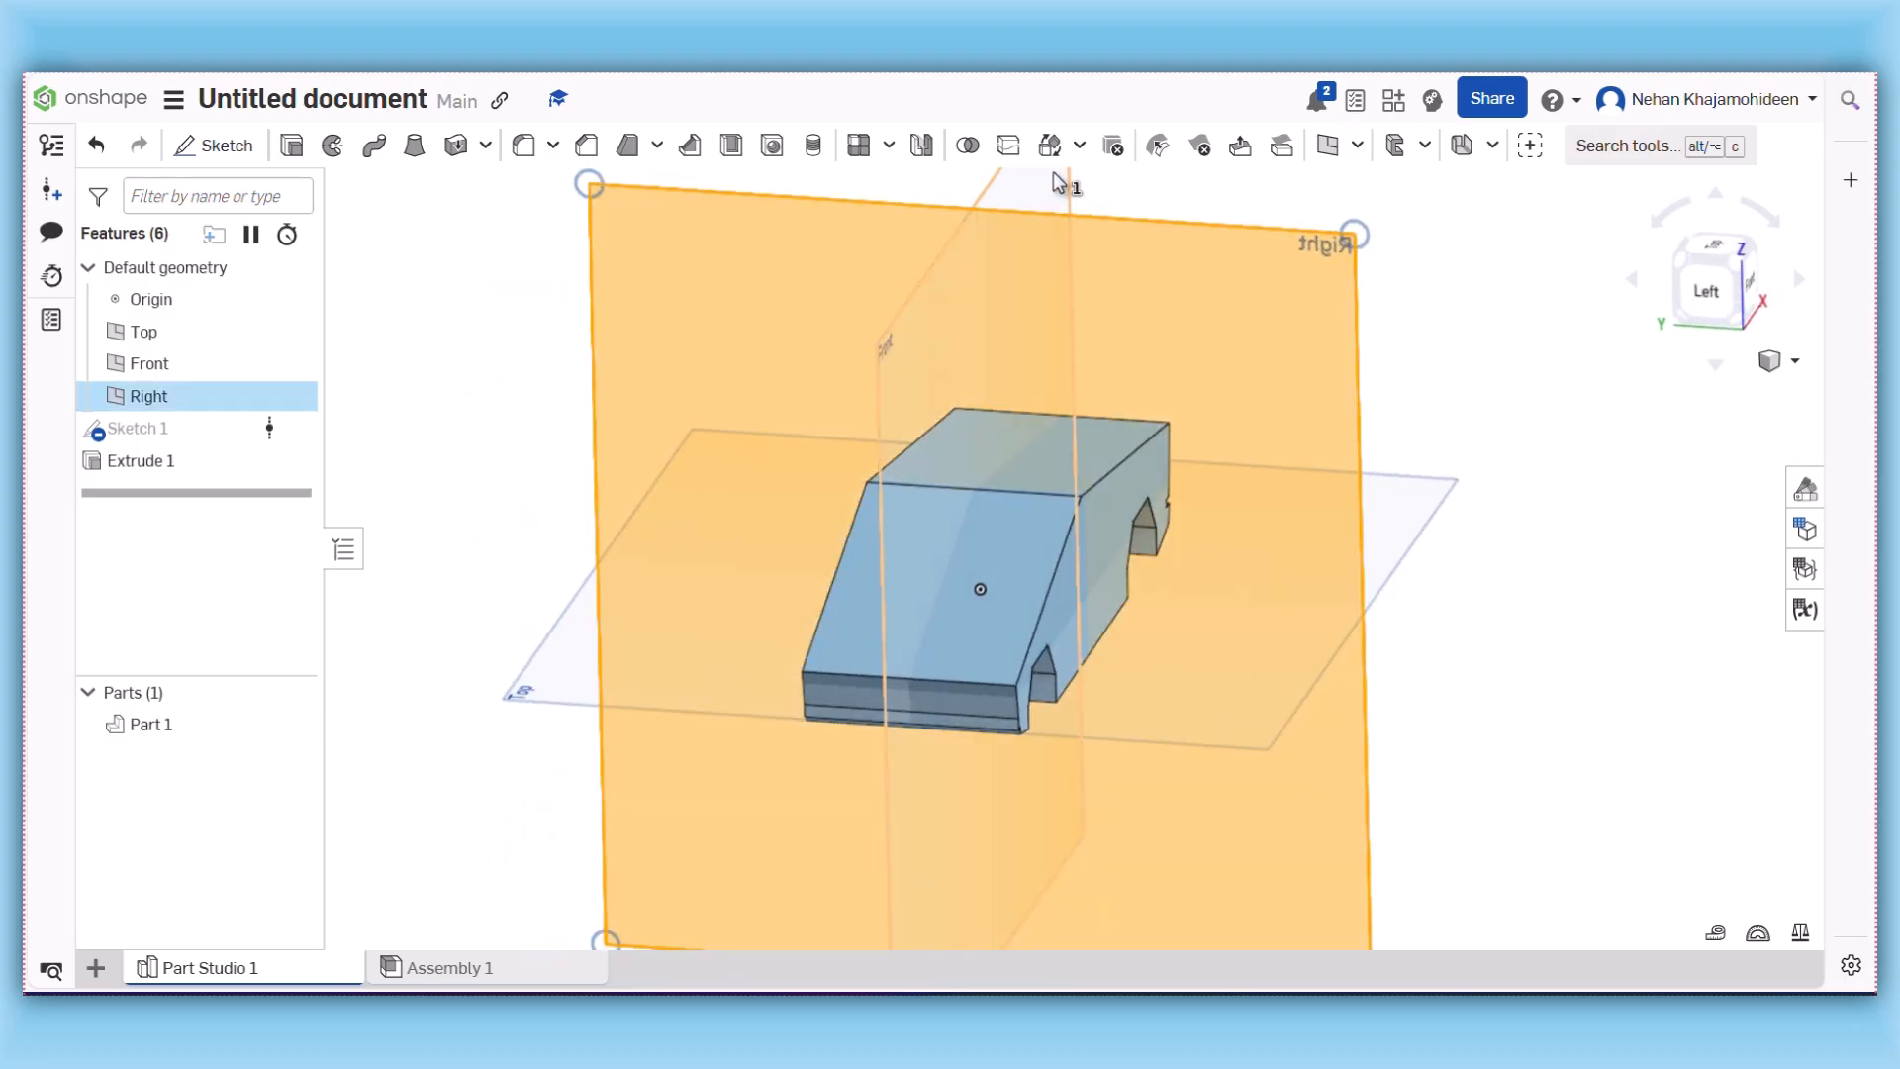
{"action": "left_click", "coordinate": [1325, 146]}
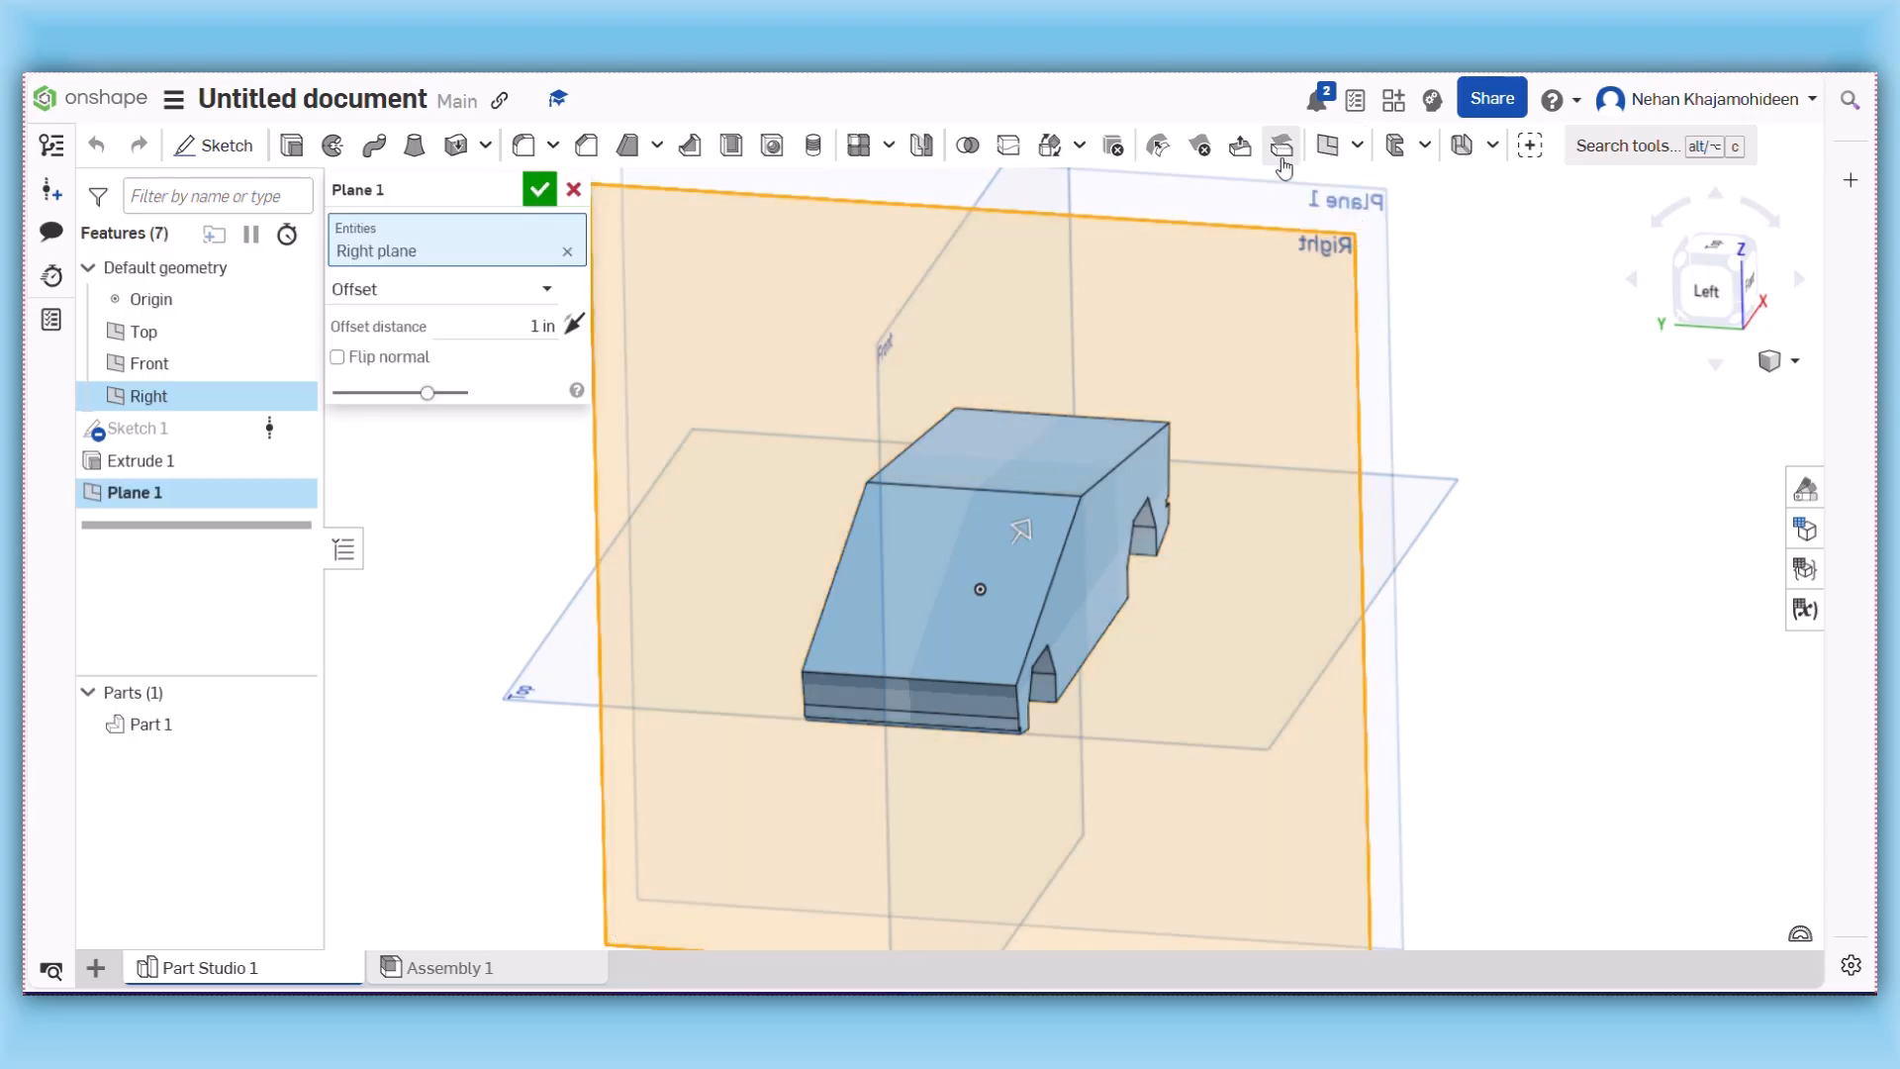
{"action": "scroll", "coordinate": [1158, 304], "scroll_direction": "down", "scroll_amount": 3}
{"action": "right_click_drag", "start_coordinate": [1134, 378], "coordinate": [1108, 479]}
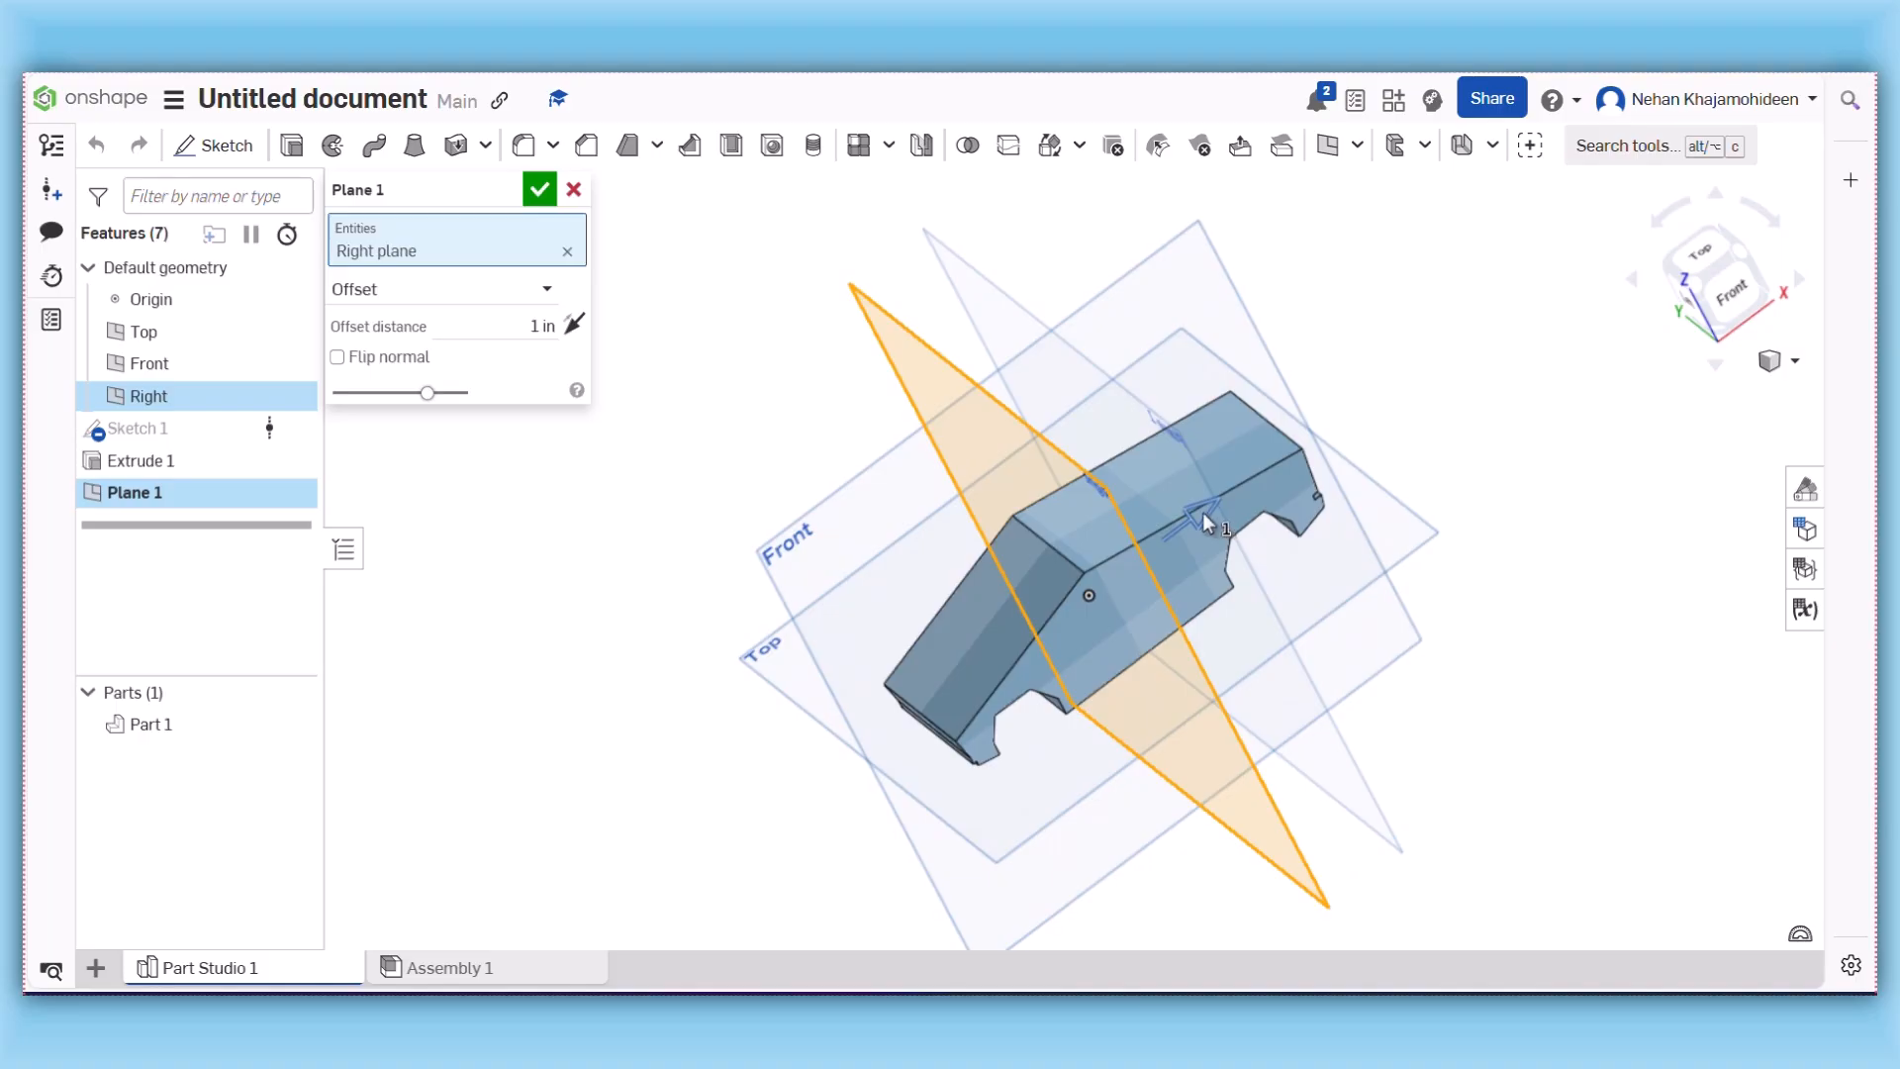
{"action": "left_click_drag", "start_coordinate": [1202, 512], "coordinate": [1362, 456]}
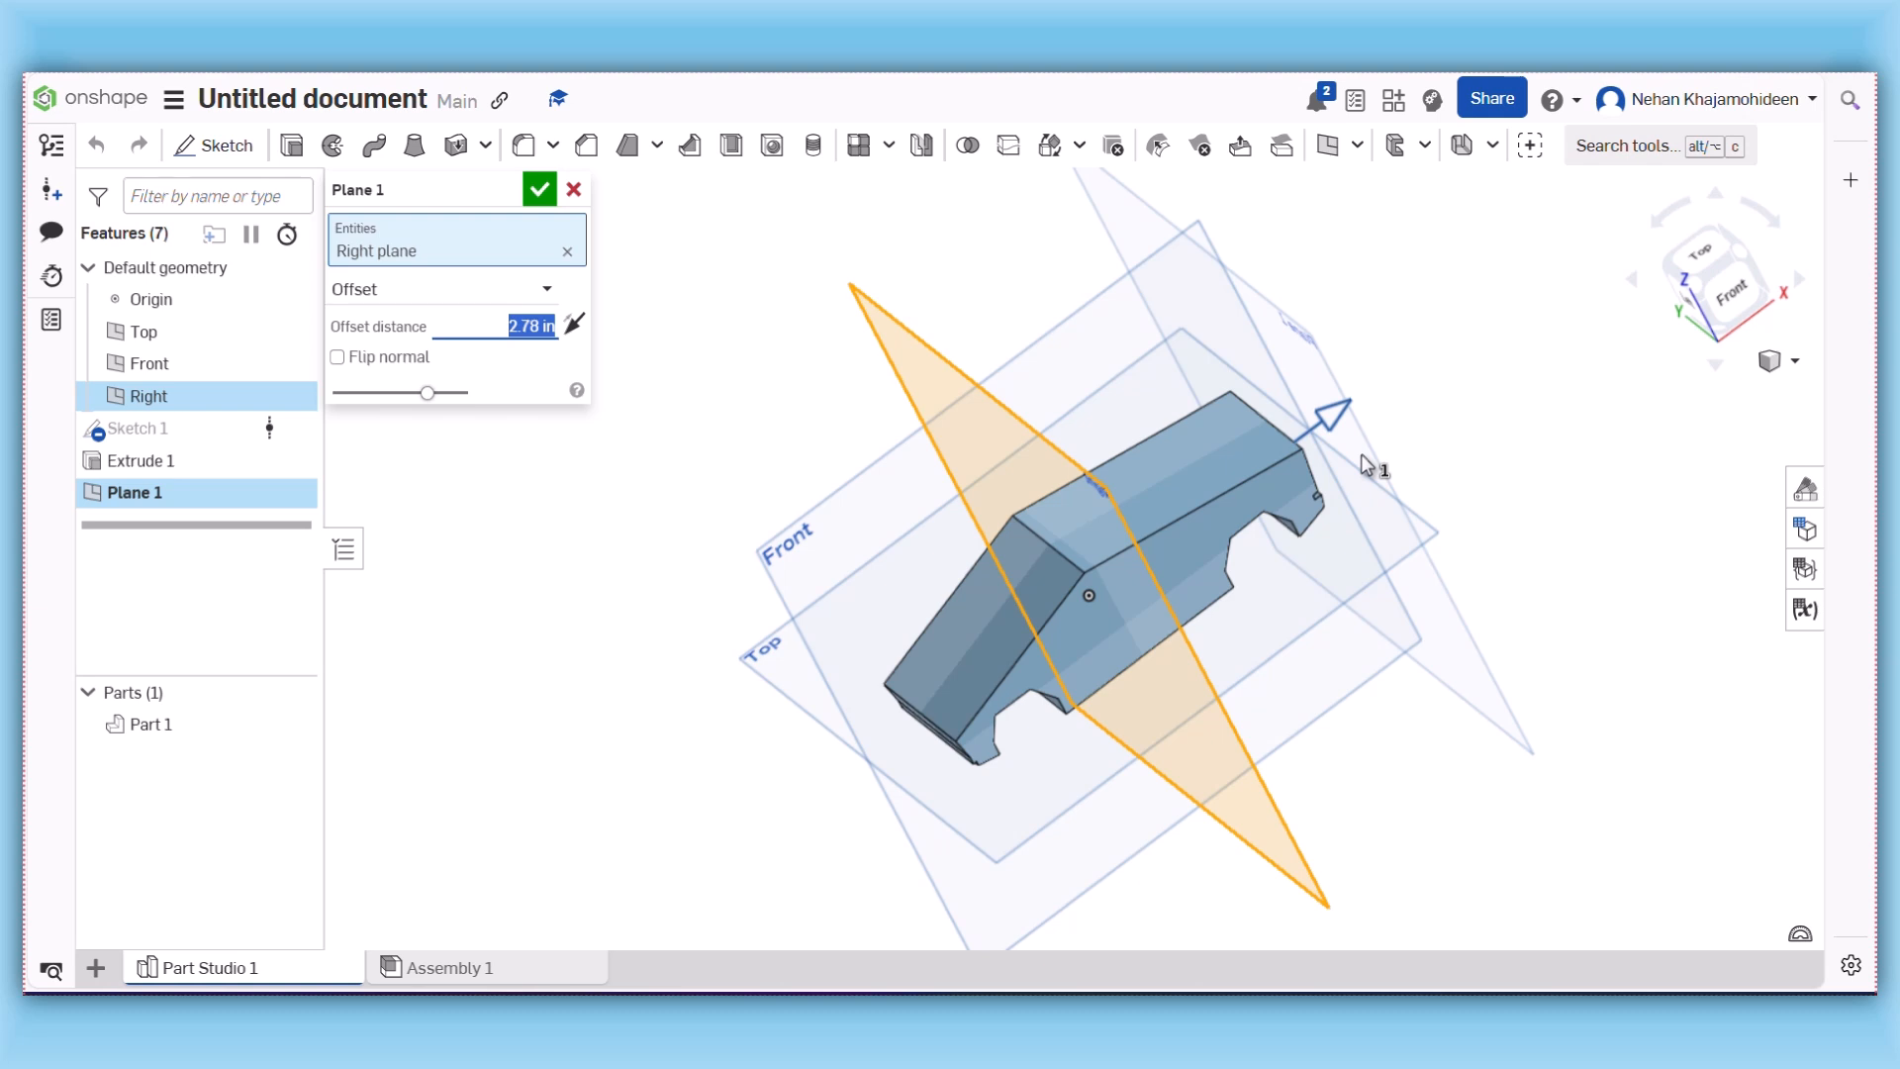
{"action": "mouse_move", "coordinate": [1362, 458]}
{"action": "left_mouse_down"}
{"action": "mouse_move", "coordinate": [1386, 456]}
{"action": "mouse_move", "coordinate": [1381, 473]}
{"action": "left_mouse_up"}
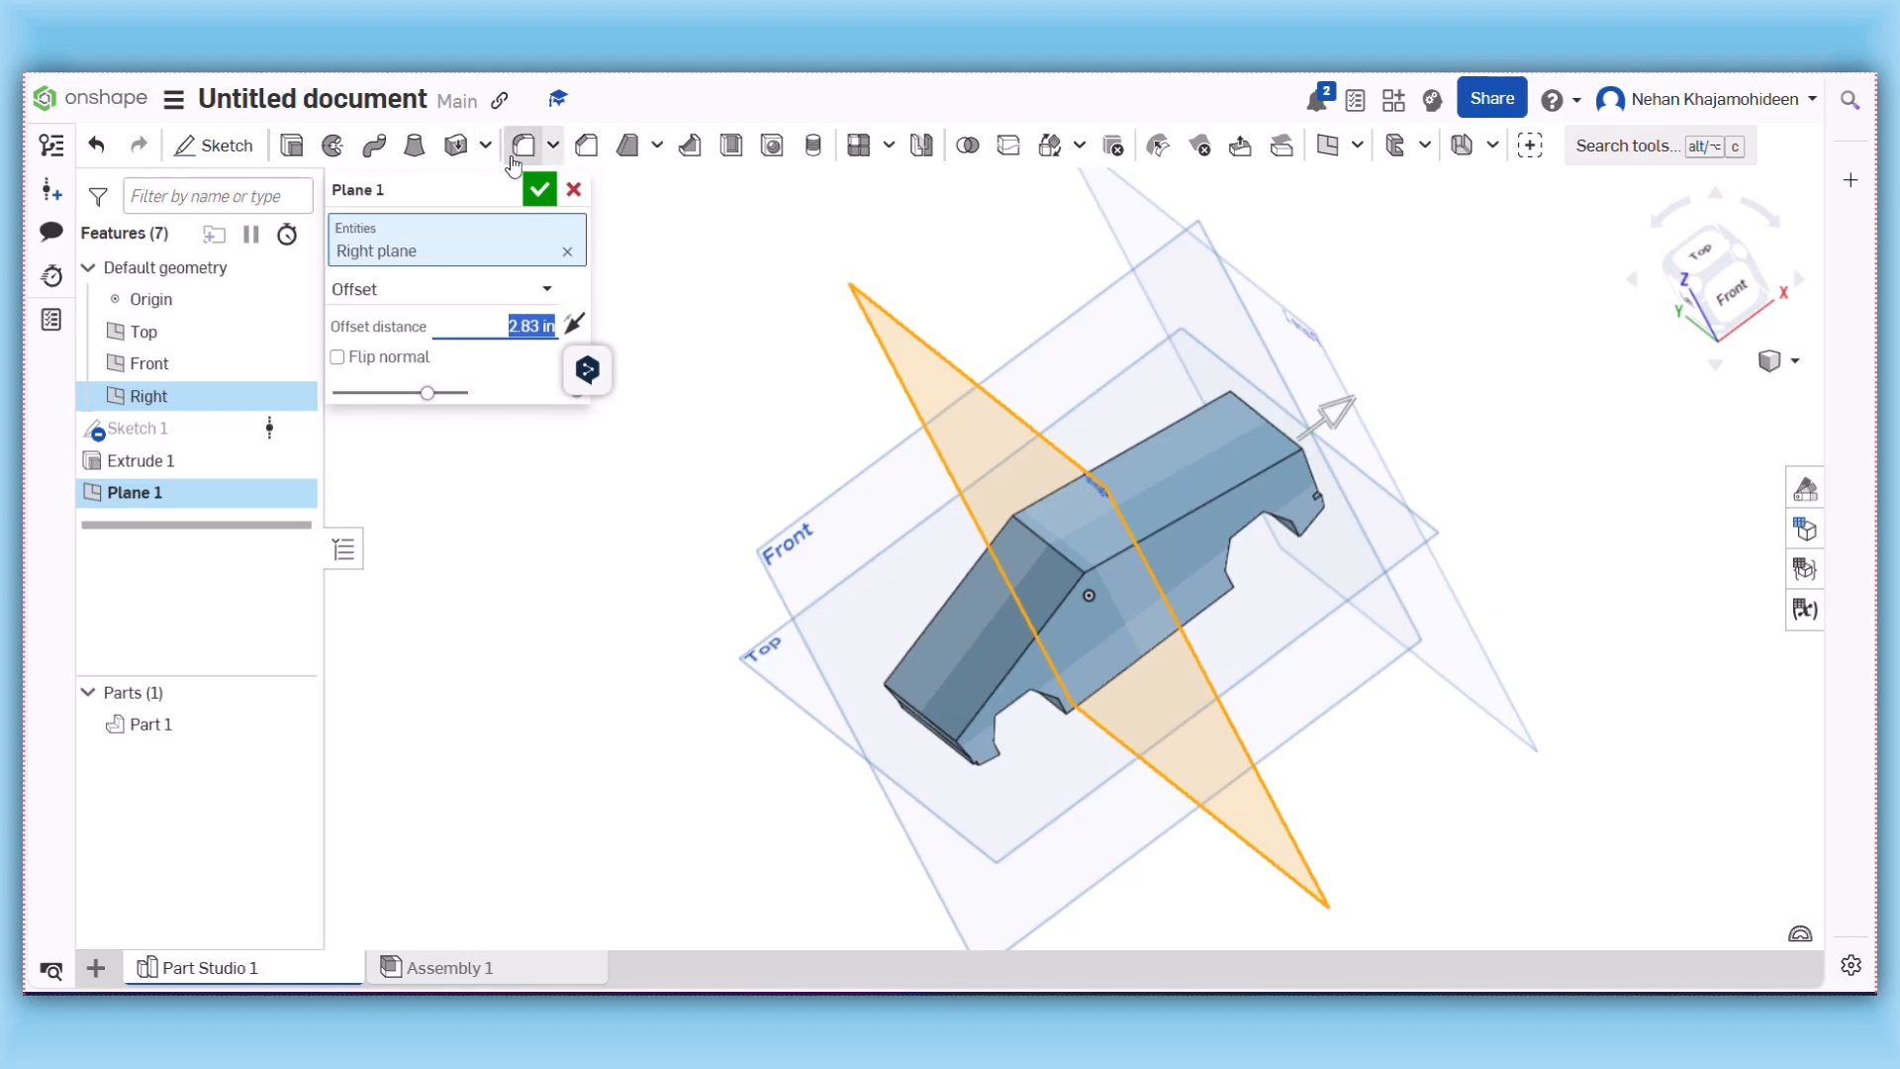
{"action": "left_click", "coordinate": [540, 190]}
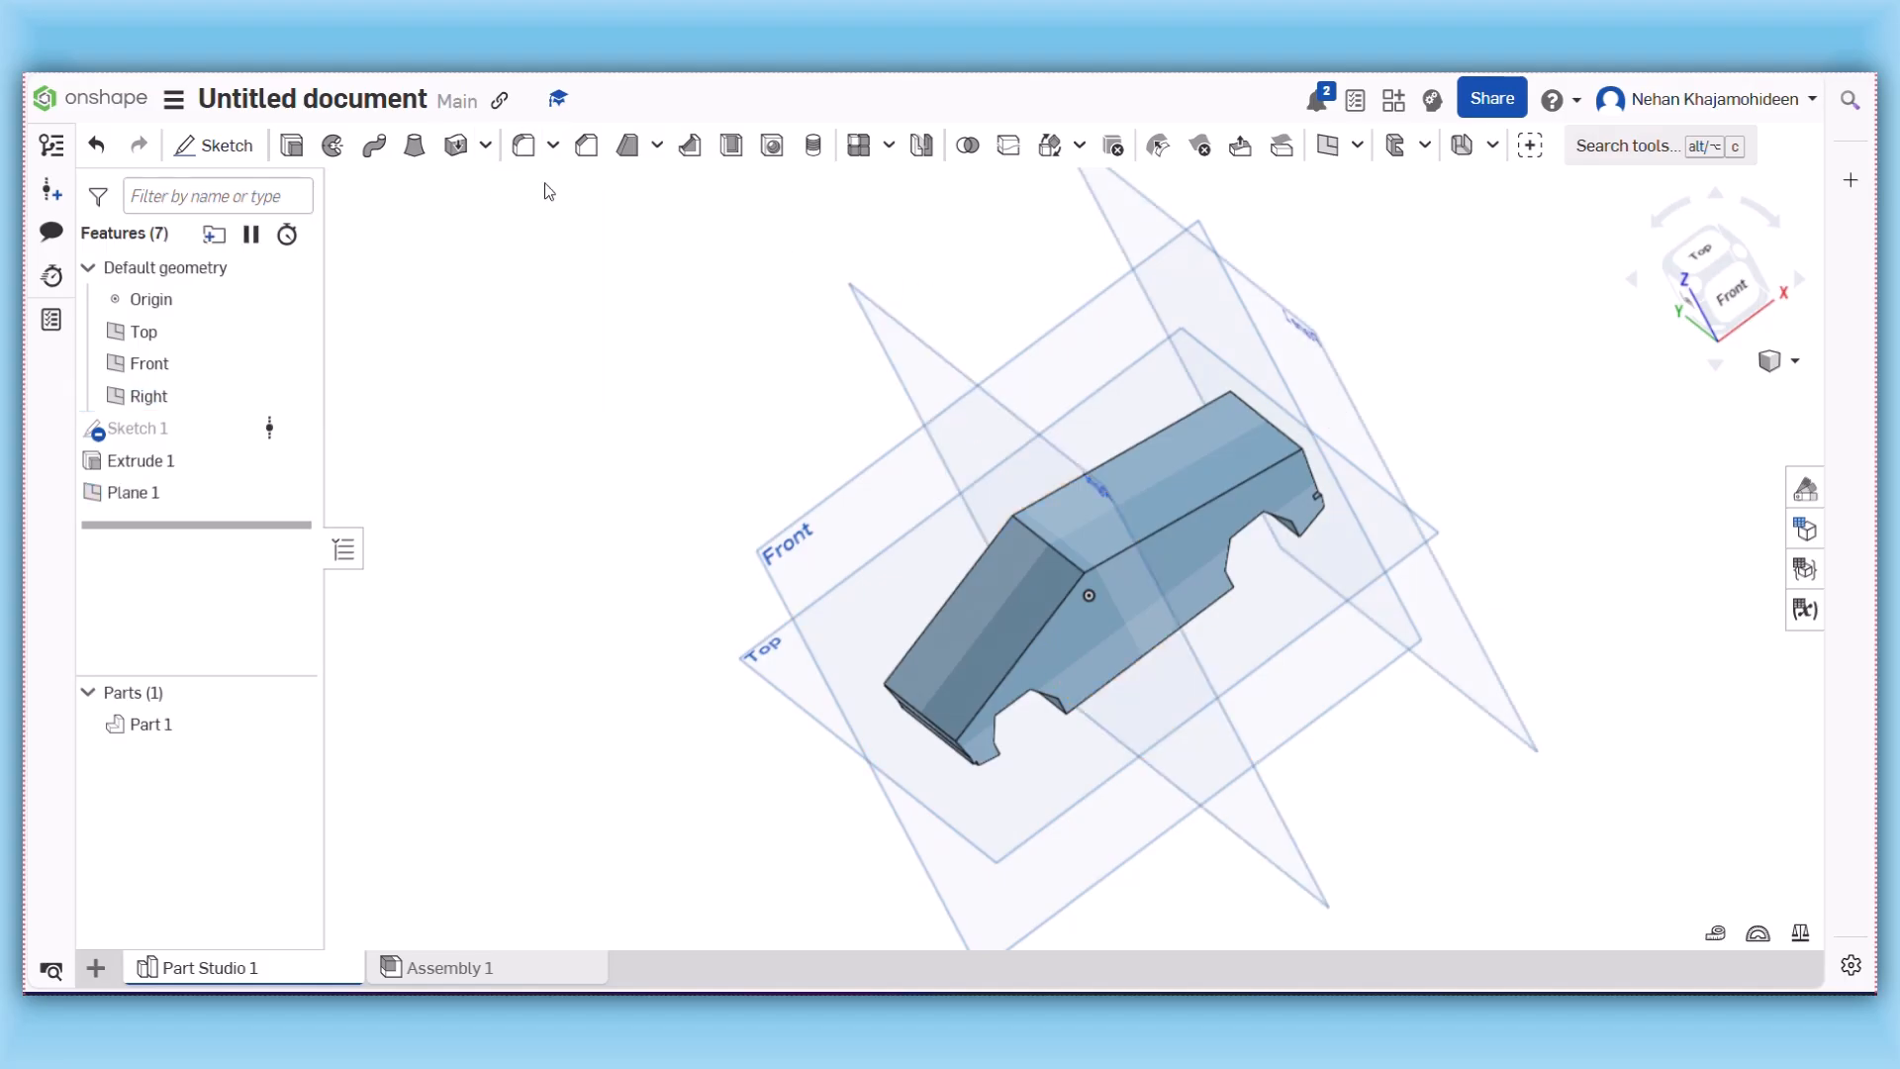
- Start a new sketch on the offset plane behind the vehicle body, facing the plane squarely from the Left view
{"action": "mouse_move", "coordinate": [1416, 388]}
{"action": "middle_mouse_down"}
{"action": "mouse_move", "coordinate": [1488, 352]}
{"action": "mouse_move", "coordinate": [1405, 422]}
{"action": "middle_mouse_up"}
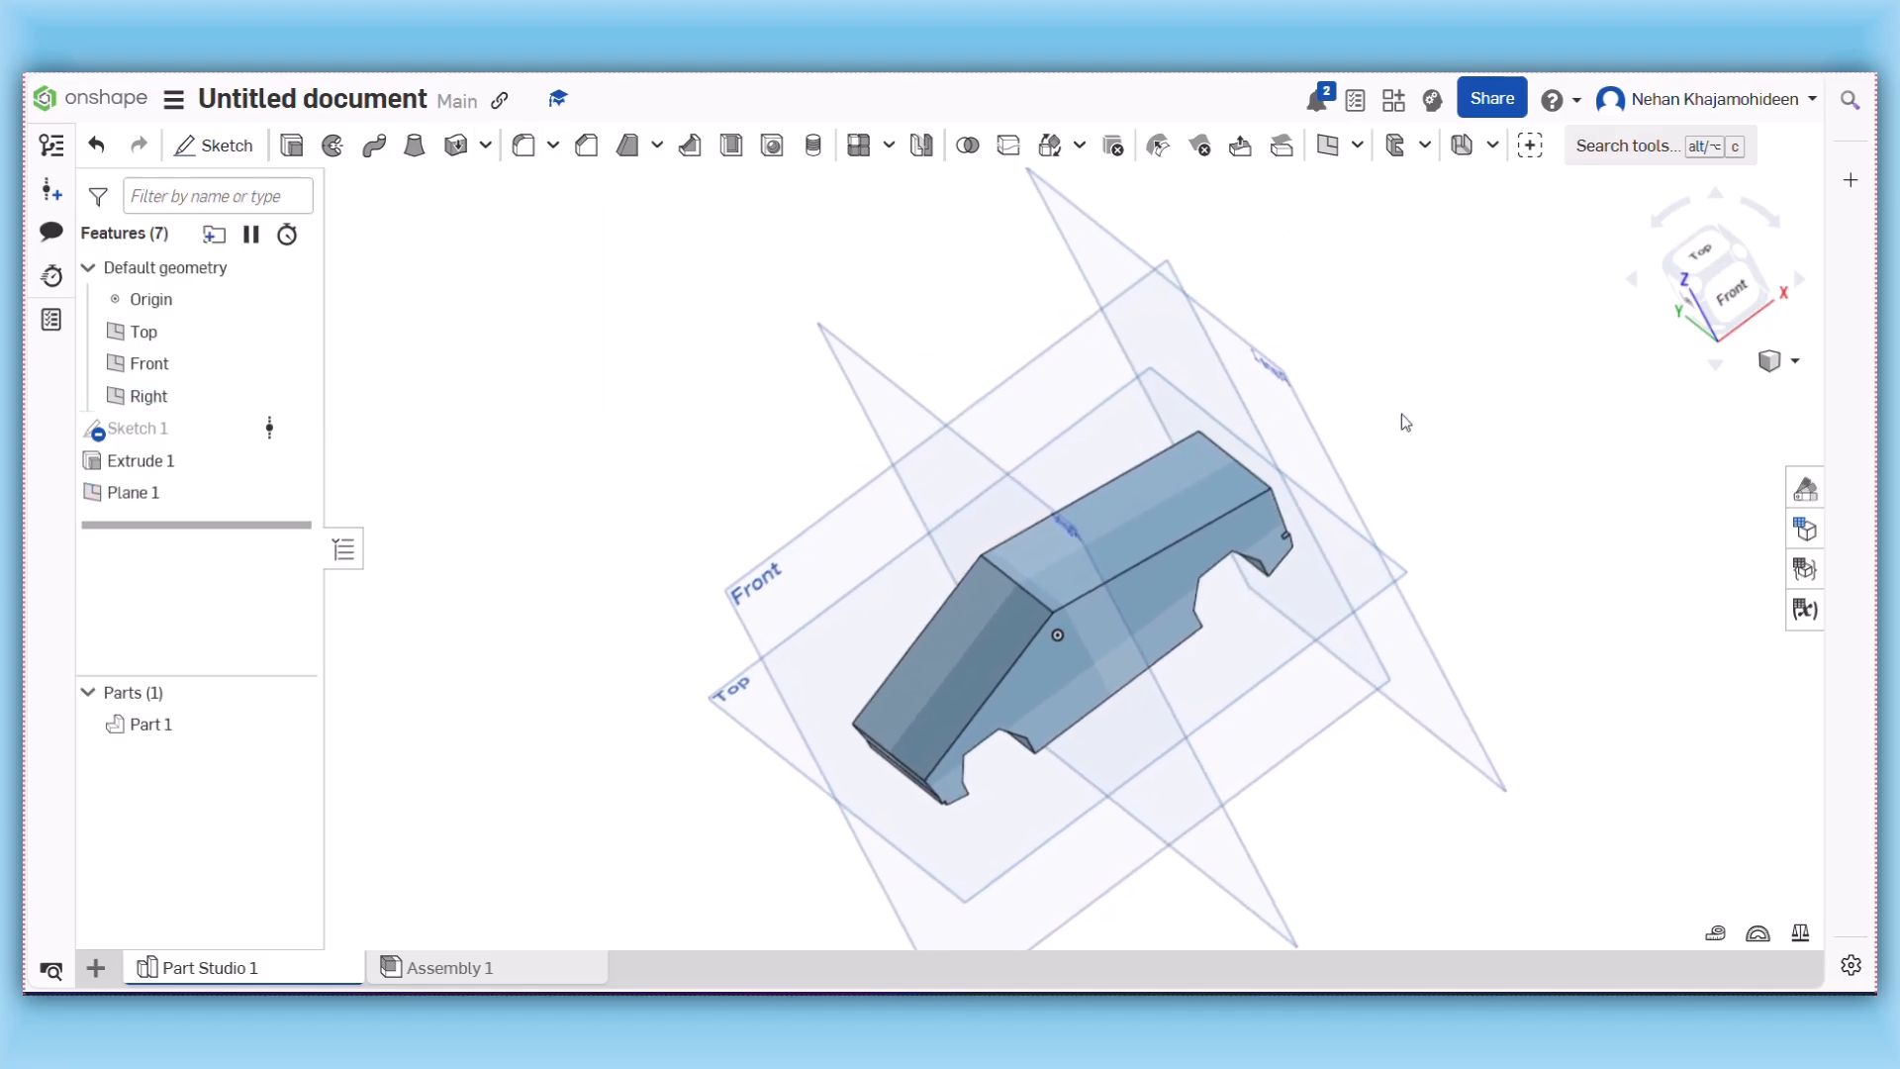
{"action": "right_click_drag", "start_coordinate": [1402, 414], "coordinate": [1476, 378]}
{"action": "left_click", "coordinate": [1330, 342]}
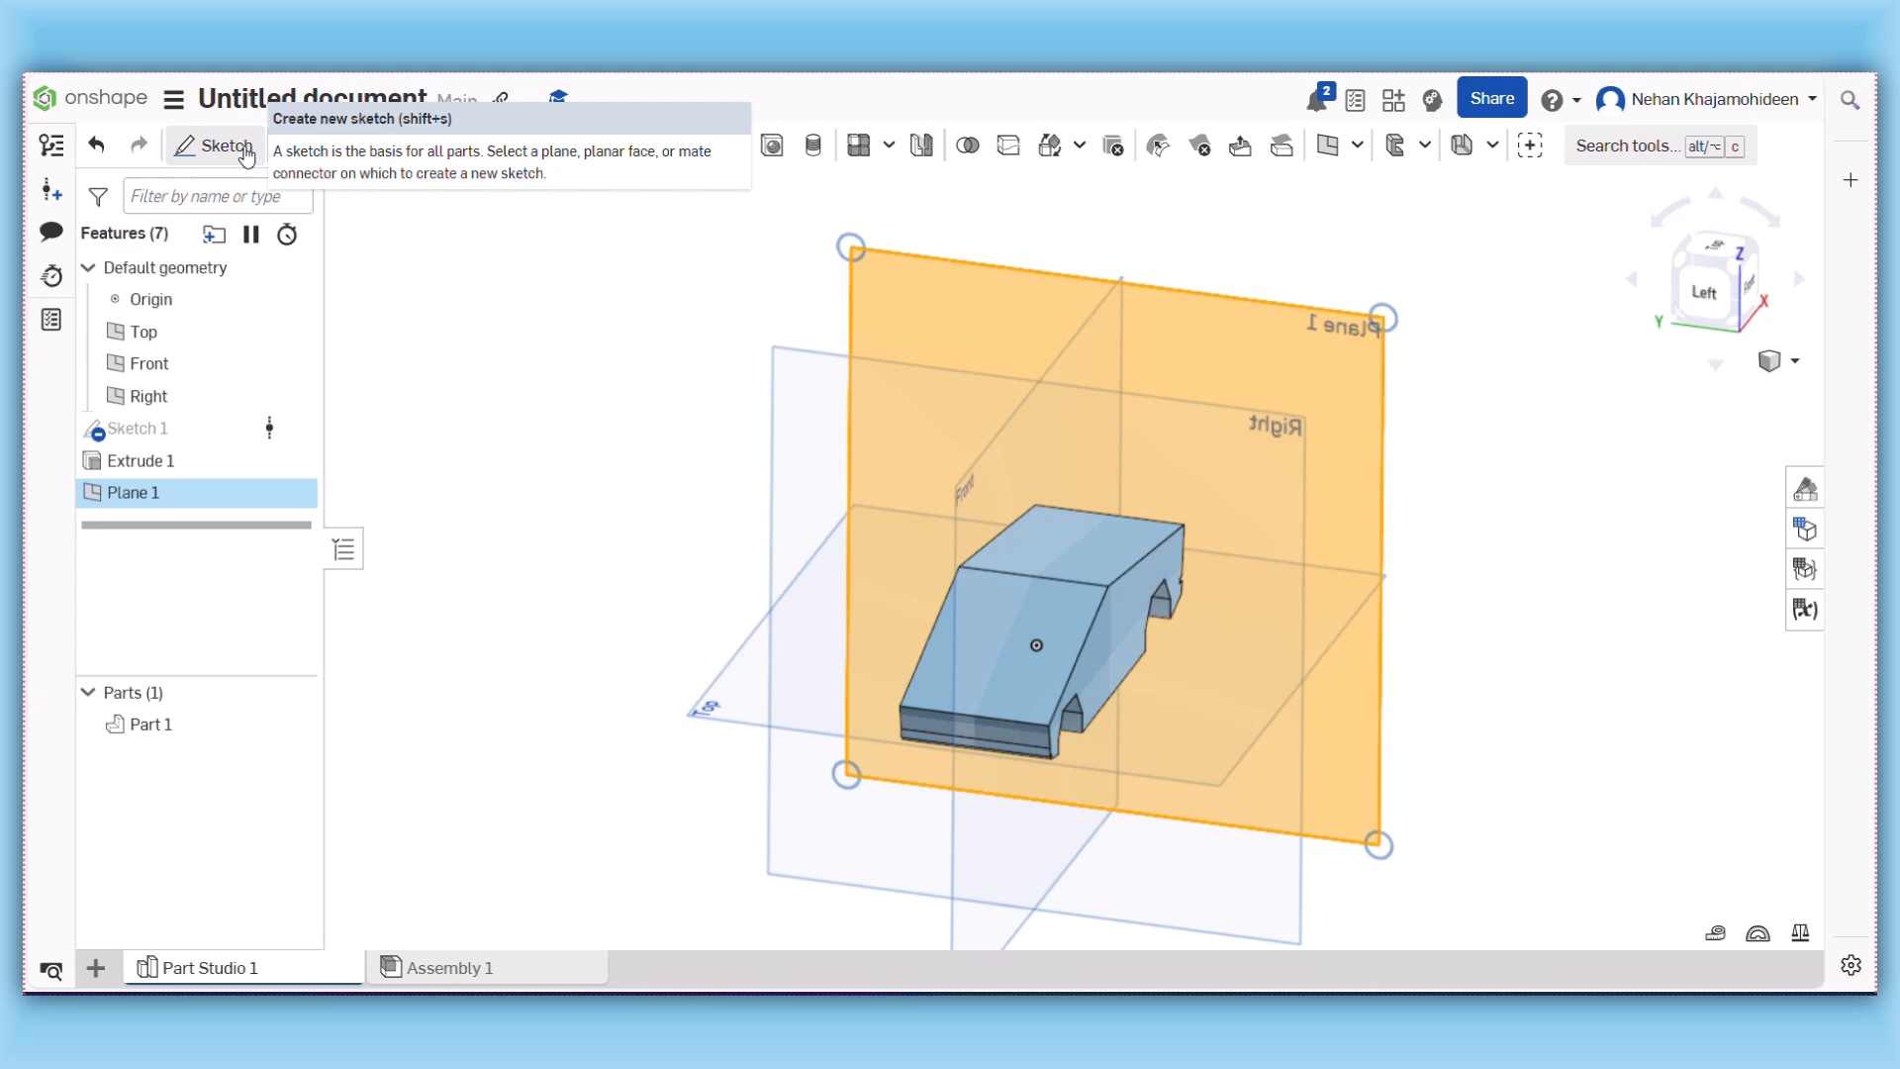
{"action": "left_click", "coordinate": [246, 157]}
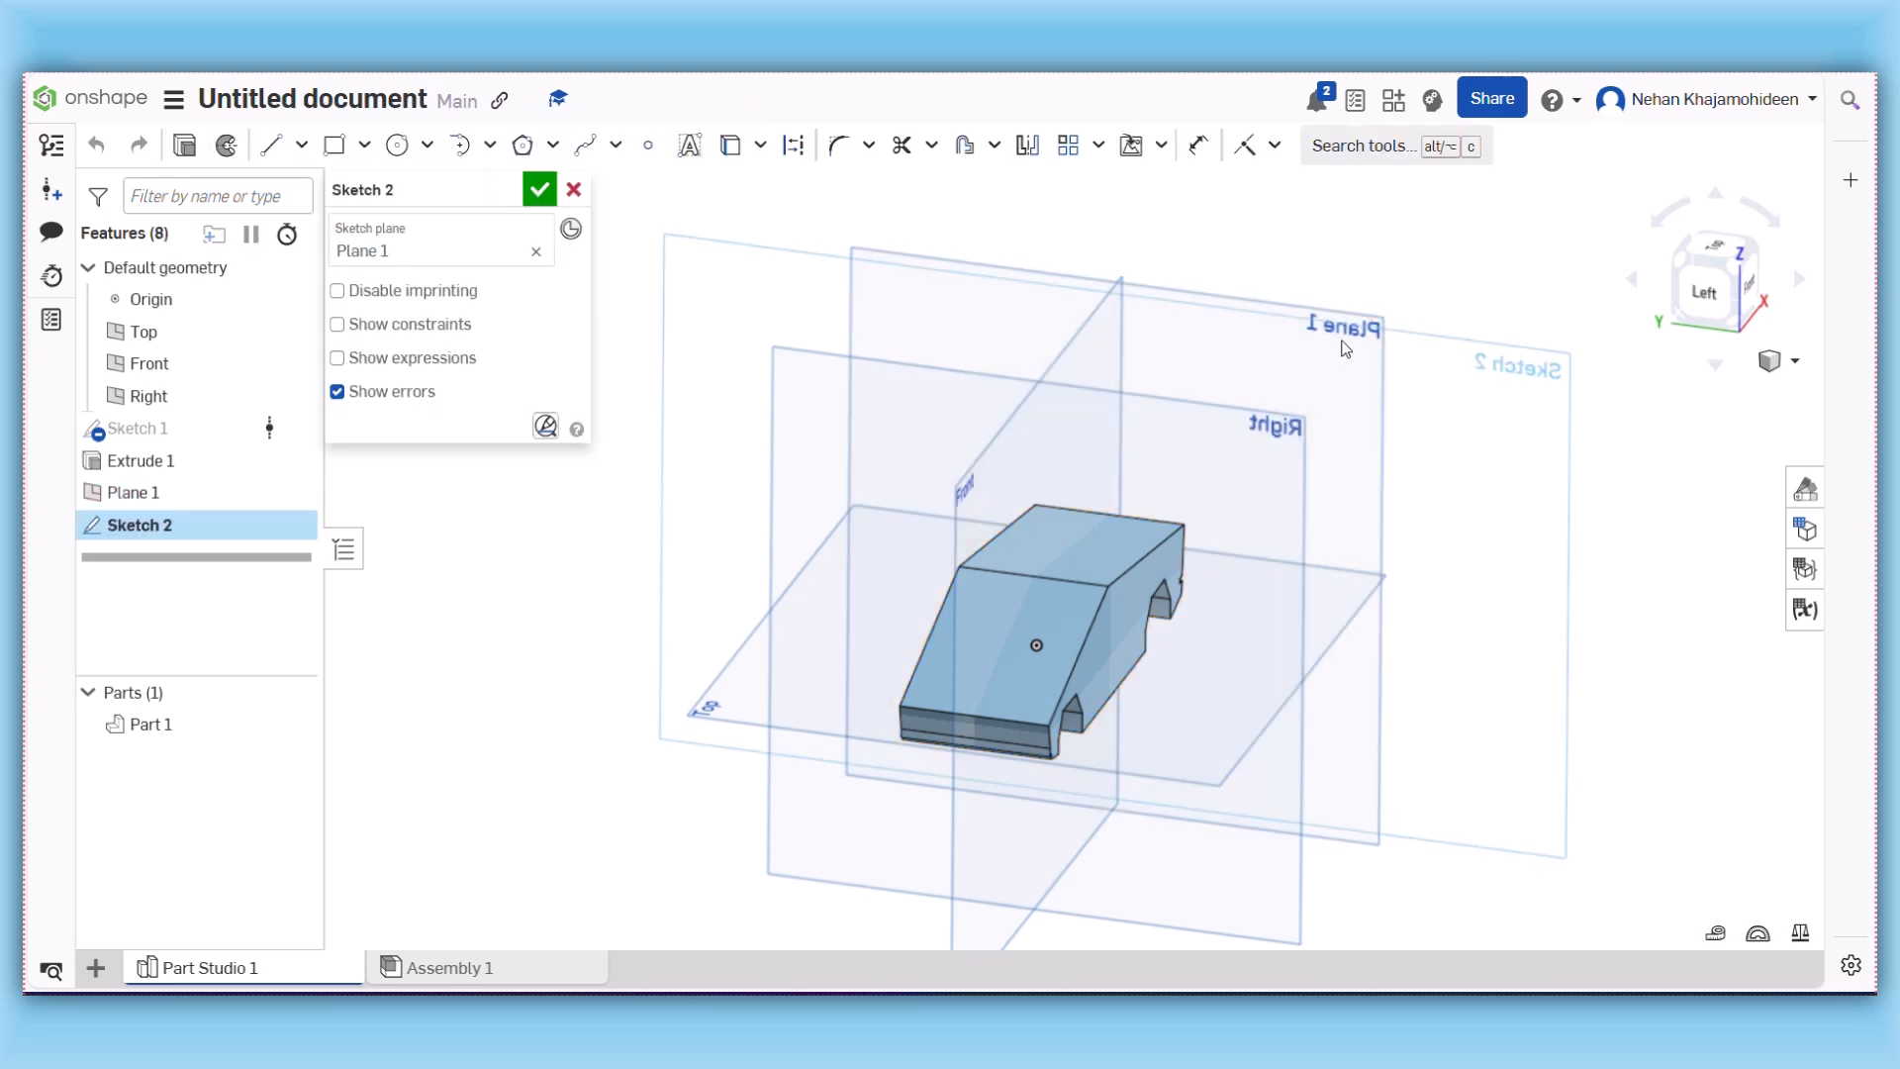
{"action": "scroll", "coordinate": [1164, 350], "scroll_direction": "up", "scroll_amount": 1}
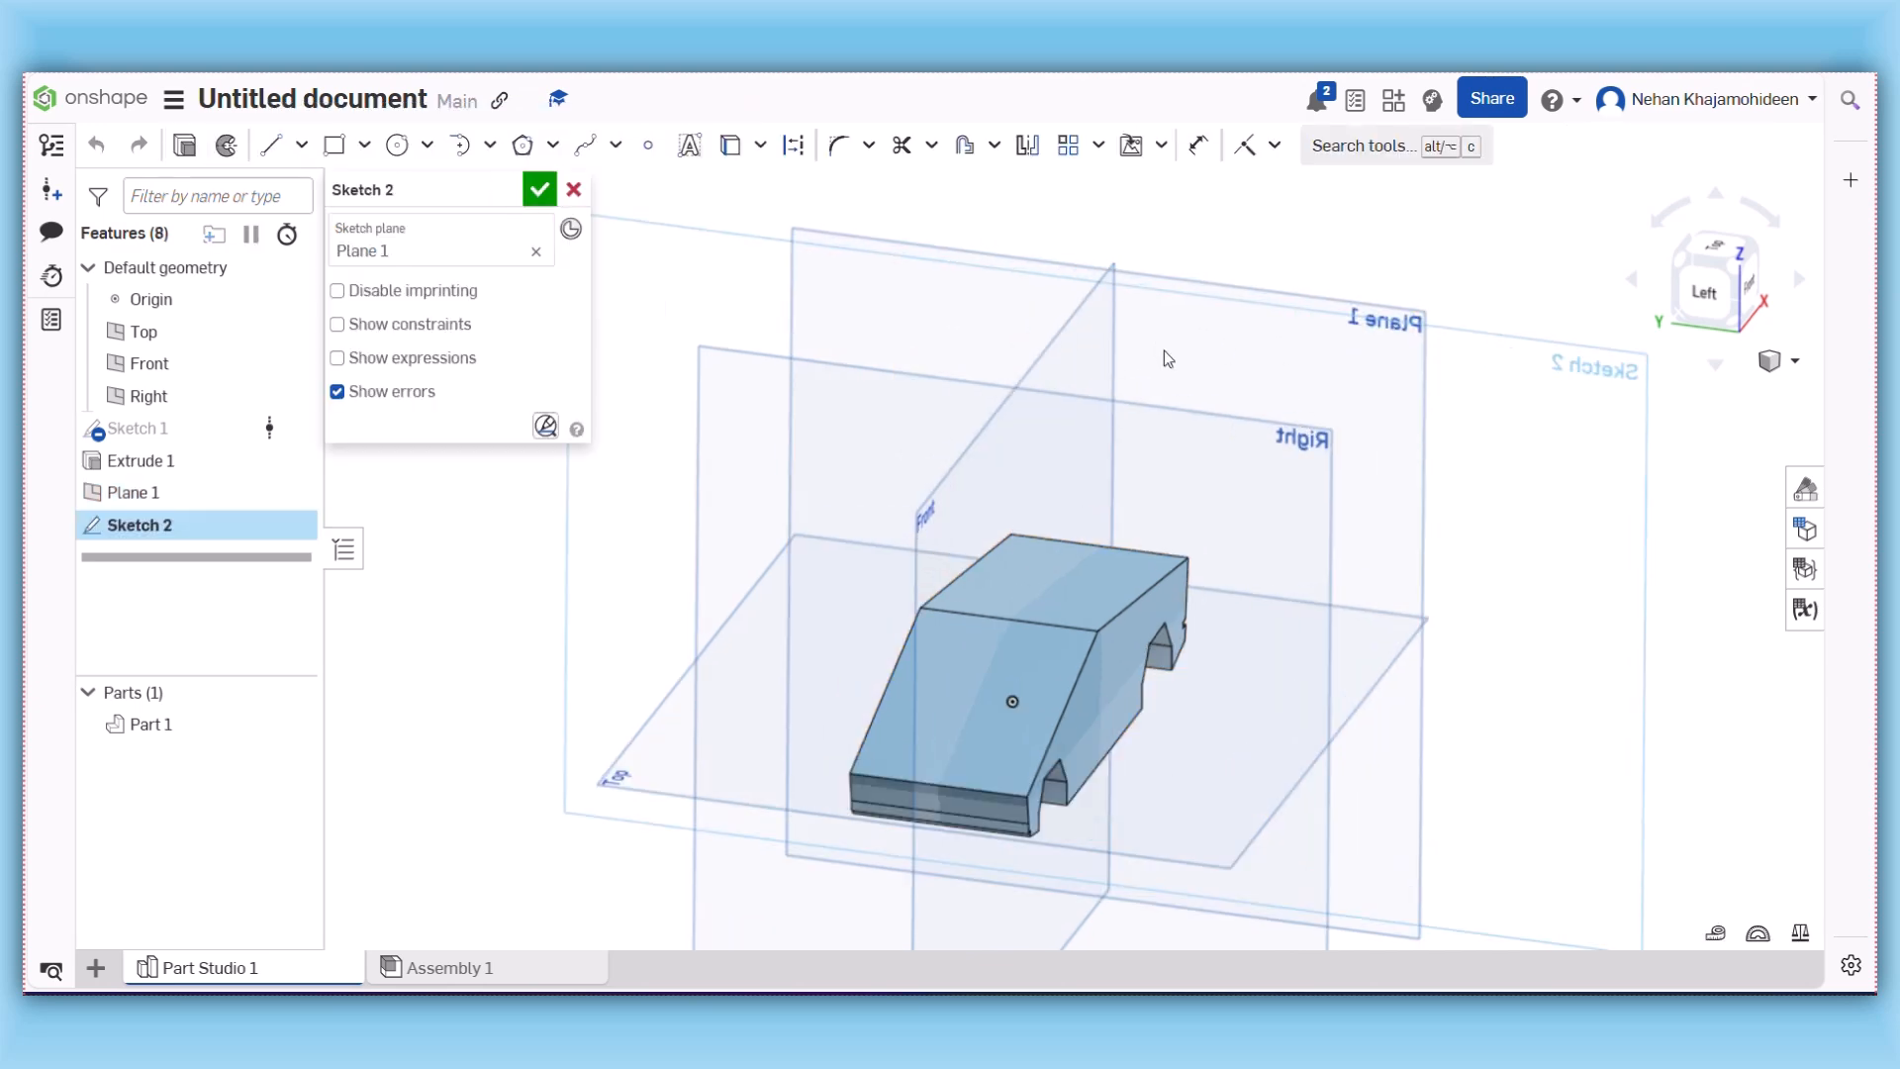
{"action": "left_click", "coordinate": [1721, 301]}
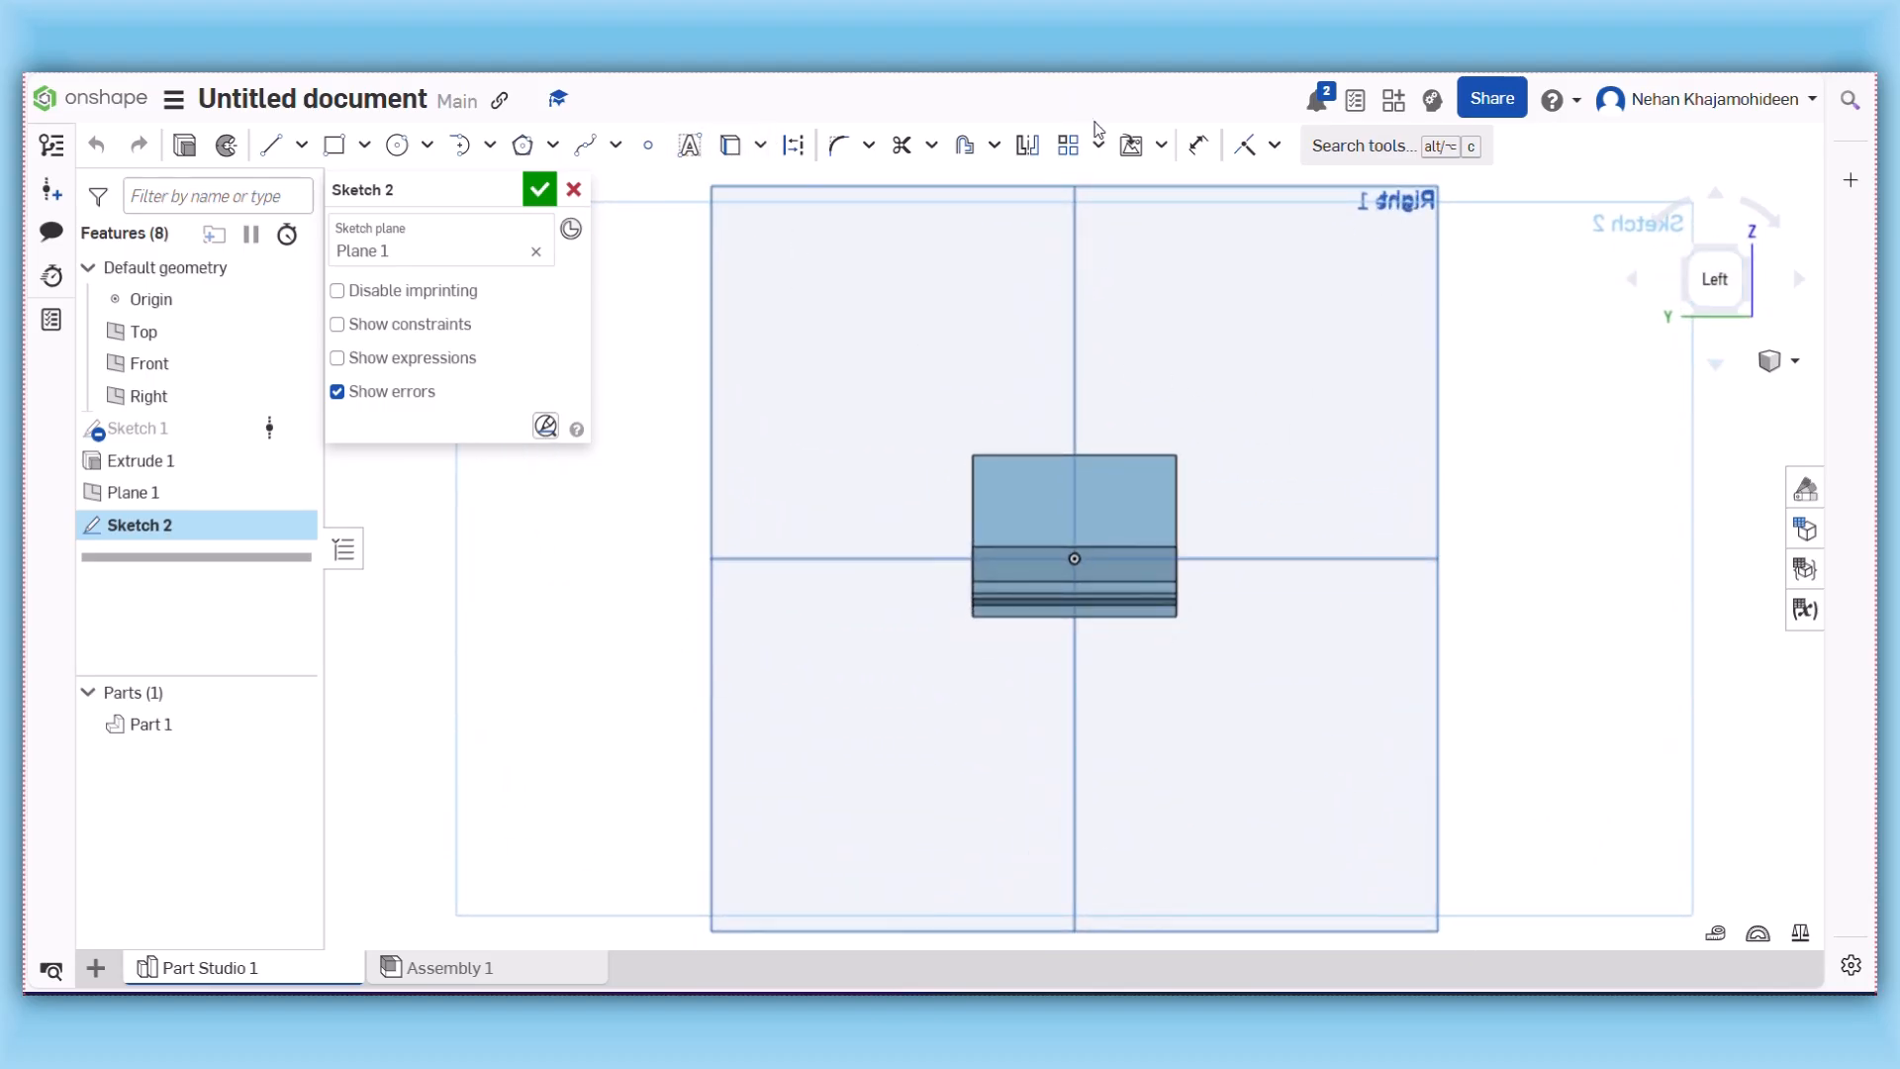
- Choose Screenshot 2025-04-17 122552.png from the owned documents as the image to insert in the sketch
{"action": "left_click", "coordinate": [1161, 145]}
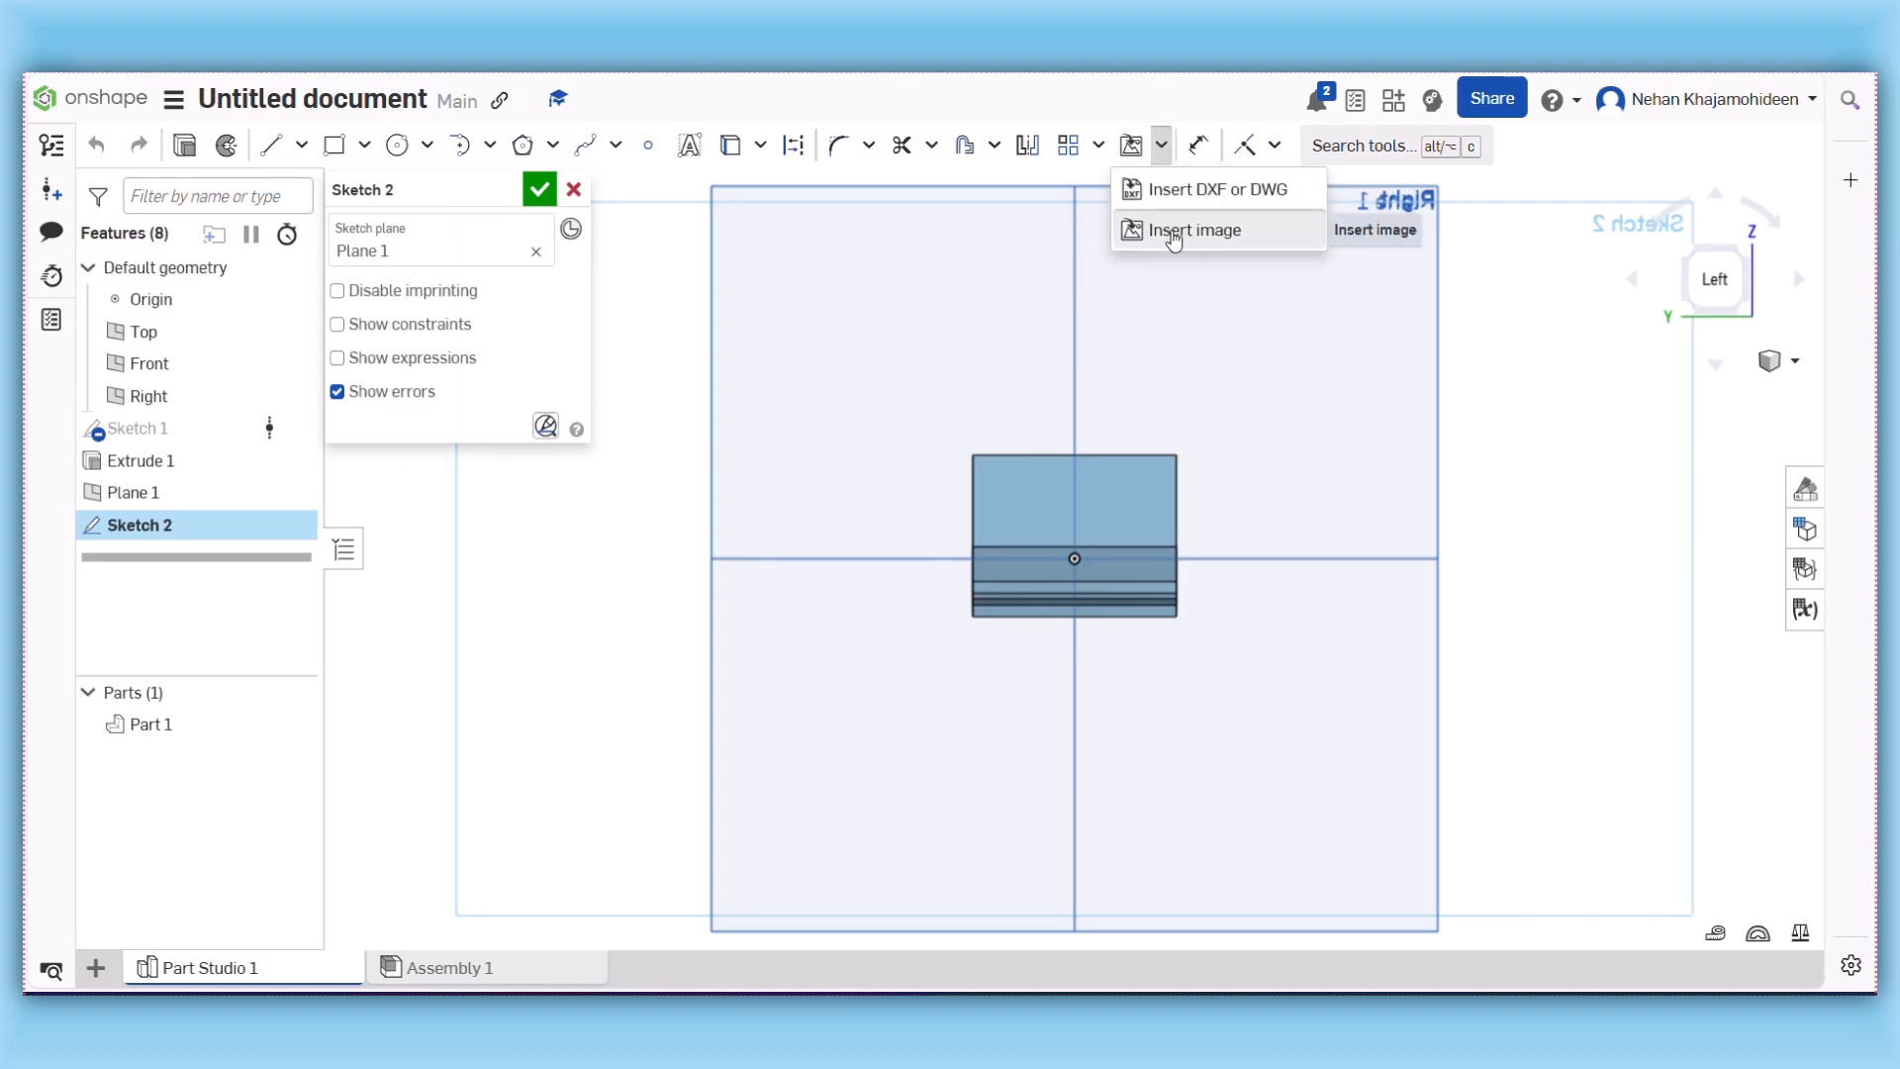
{"action": "left_click", "coordinate": [1171, 226]}
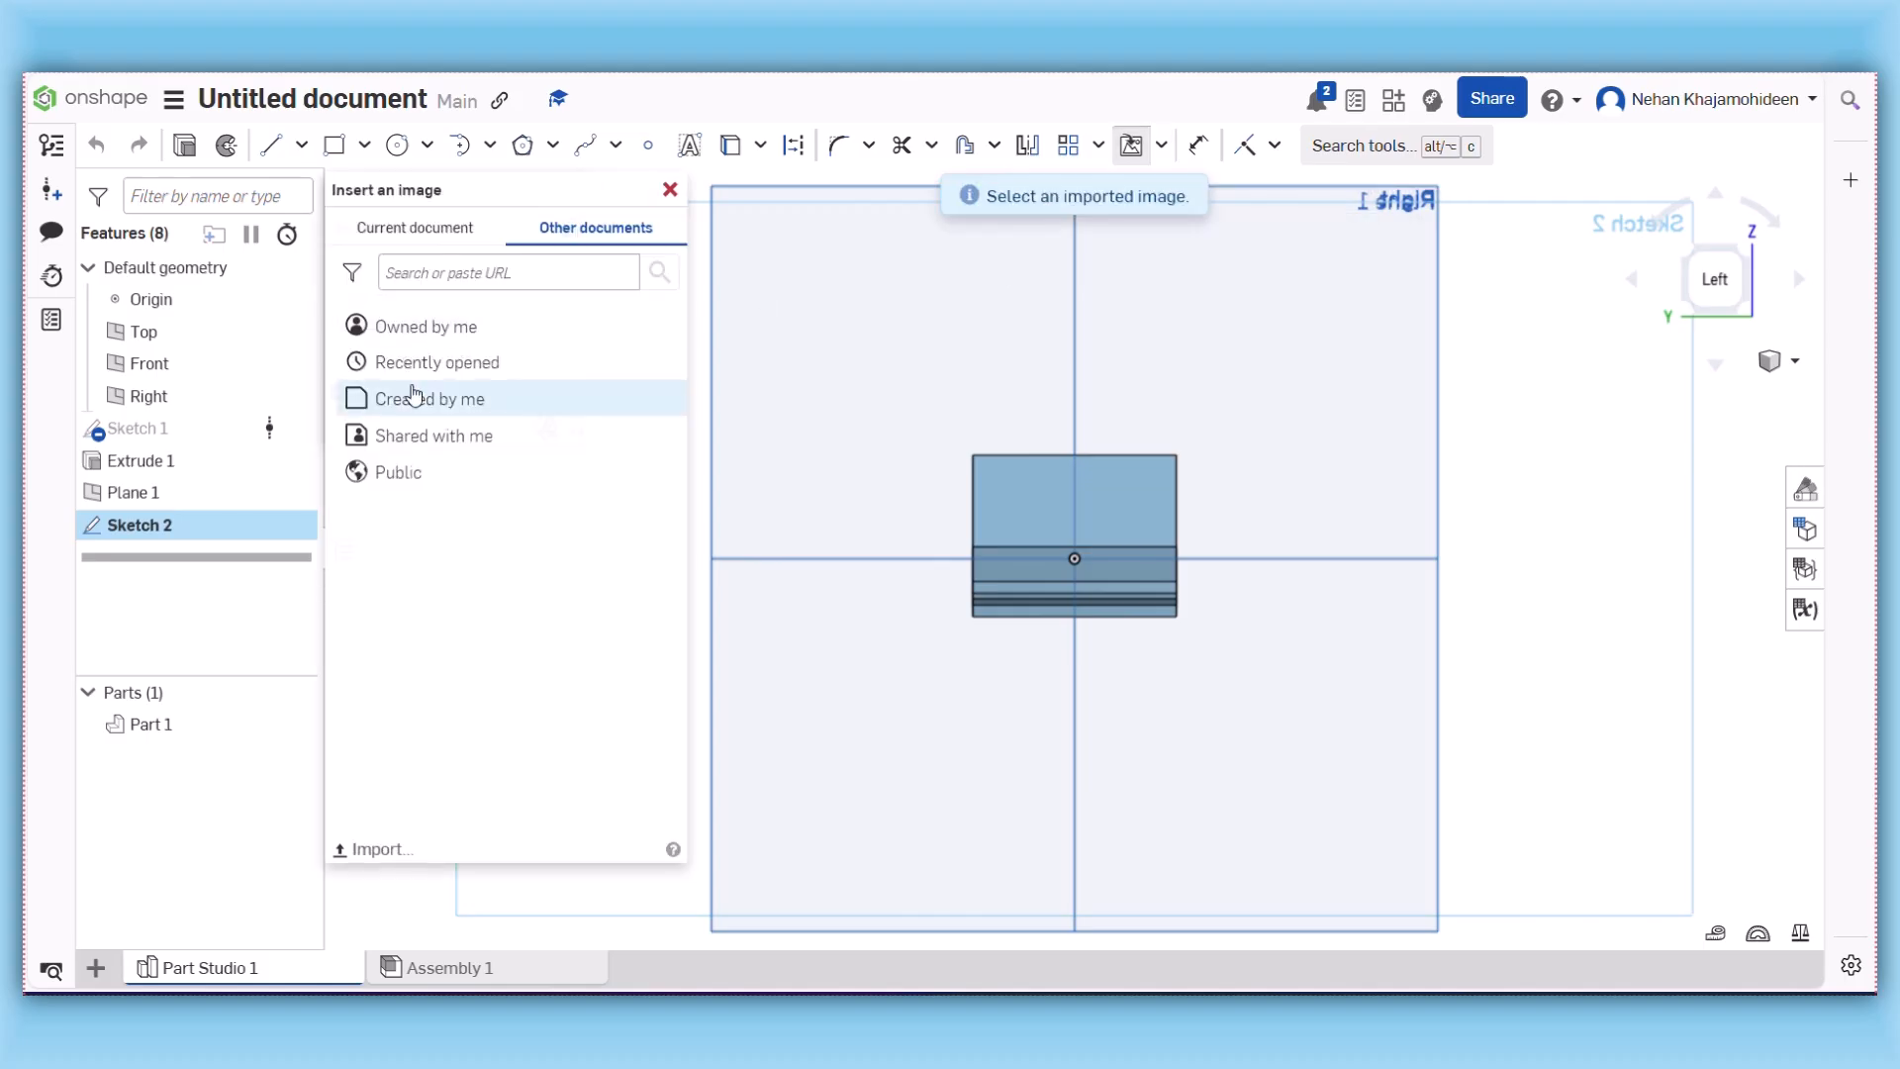
{"action": "left_click", "coordinate": [500, 365]}
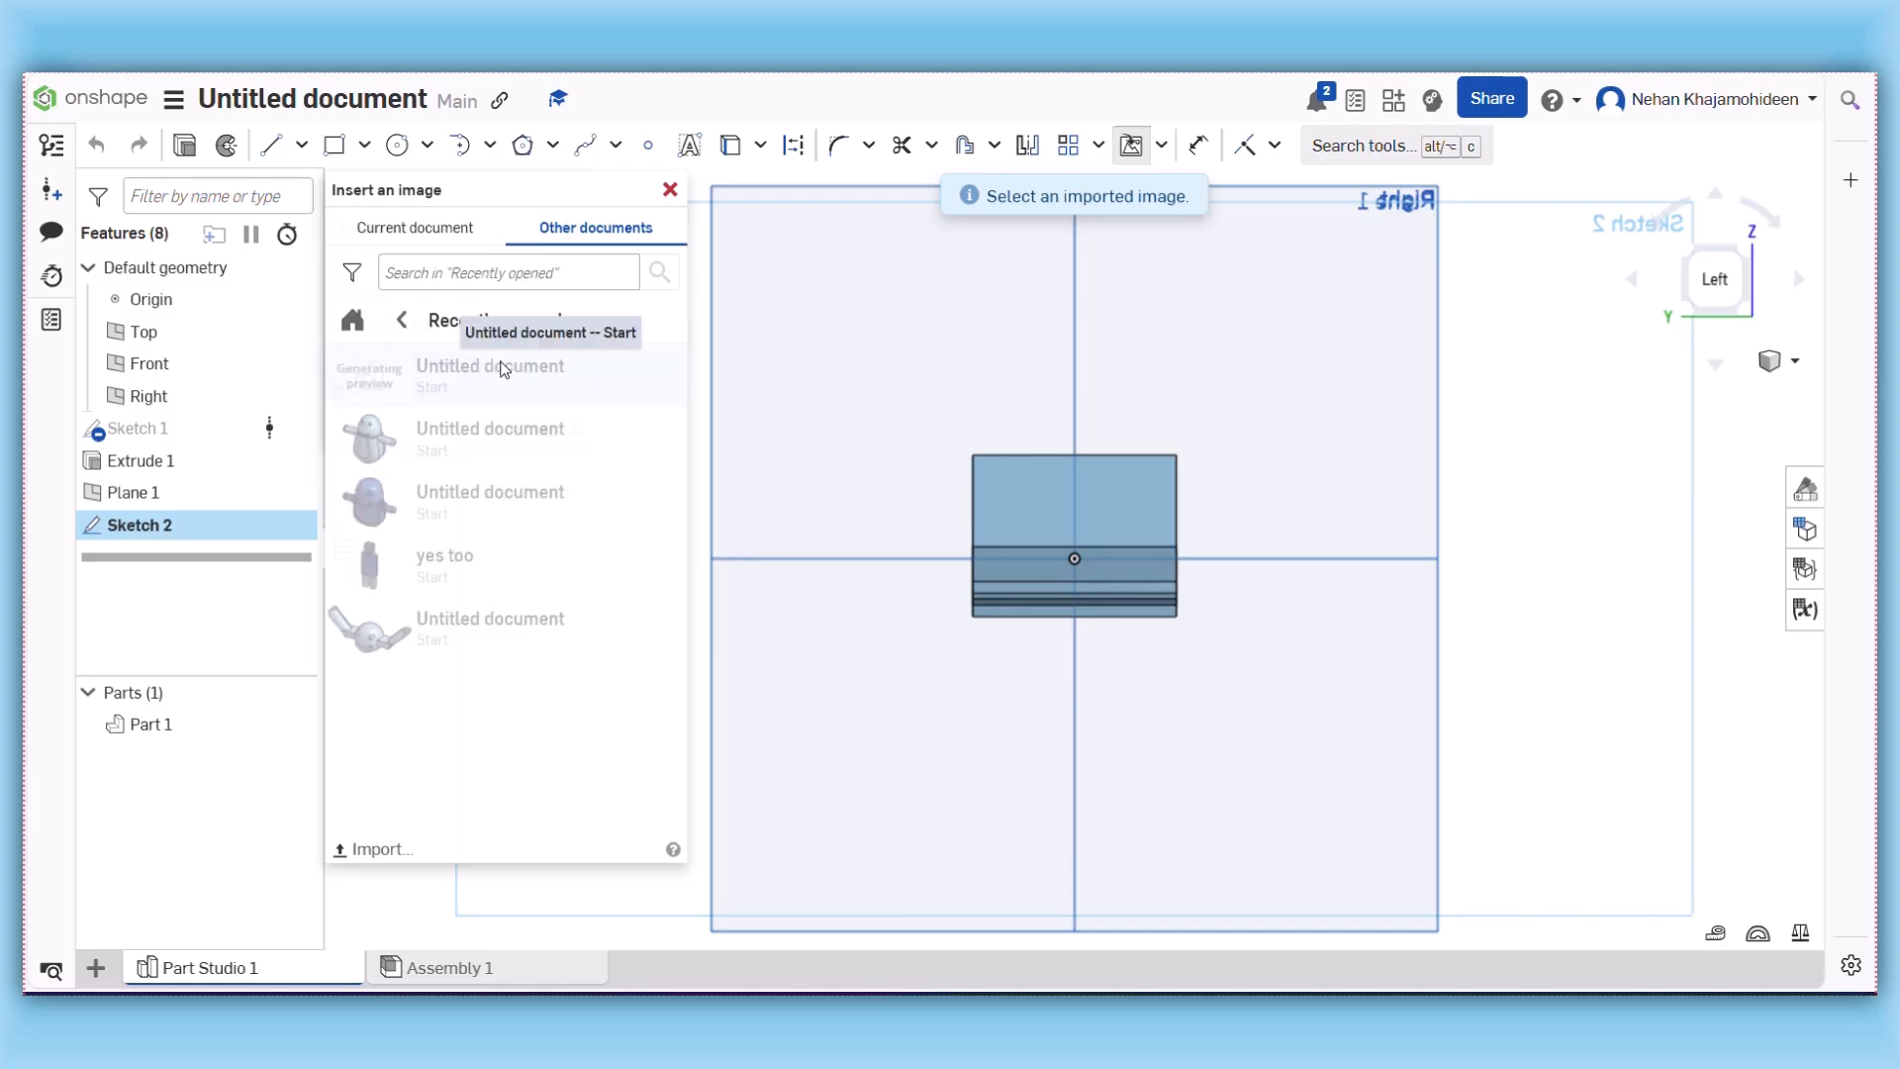
{"action": "left_click", "coordinate": [403, 321]}
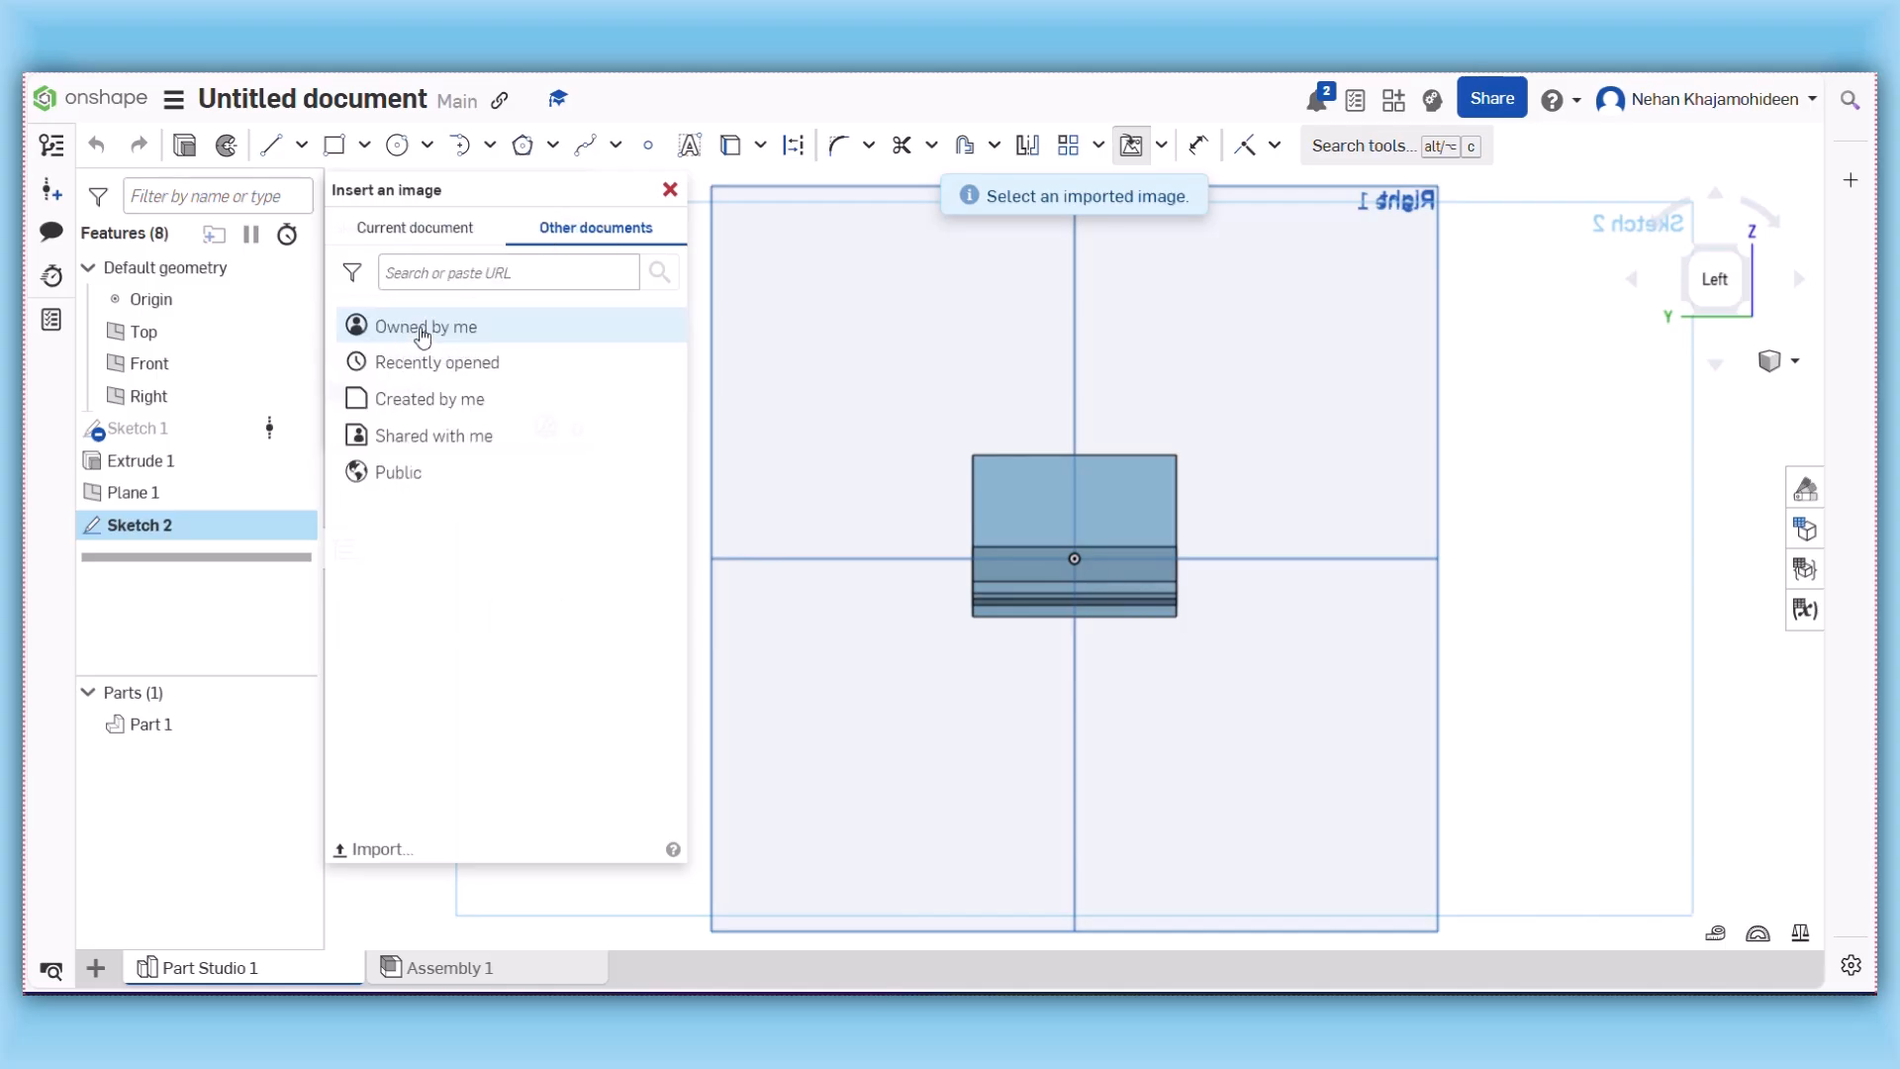
{"action": "left_click", "coordinate": [424, 328]}
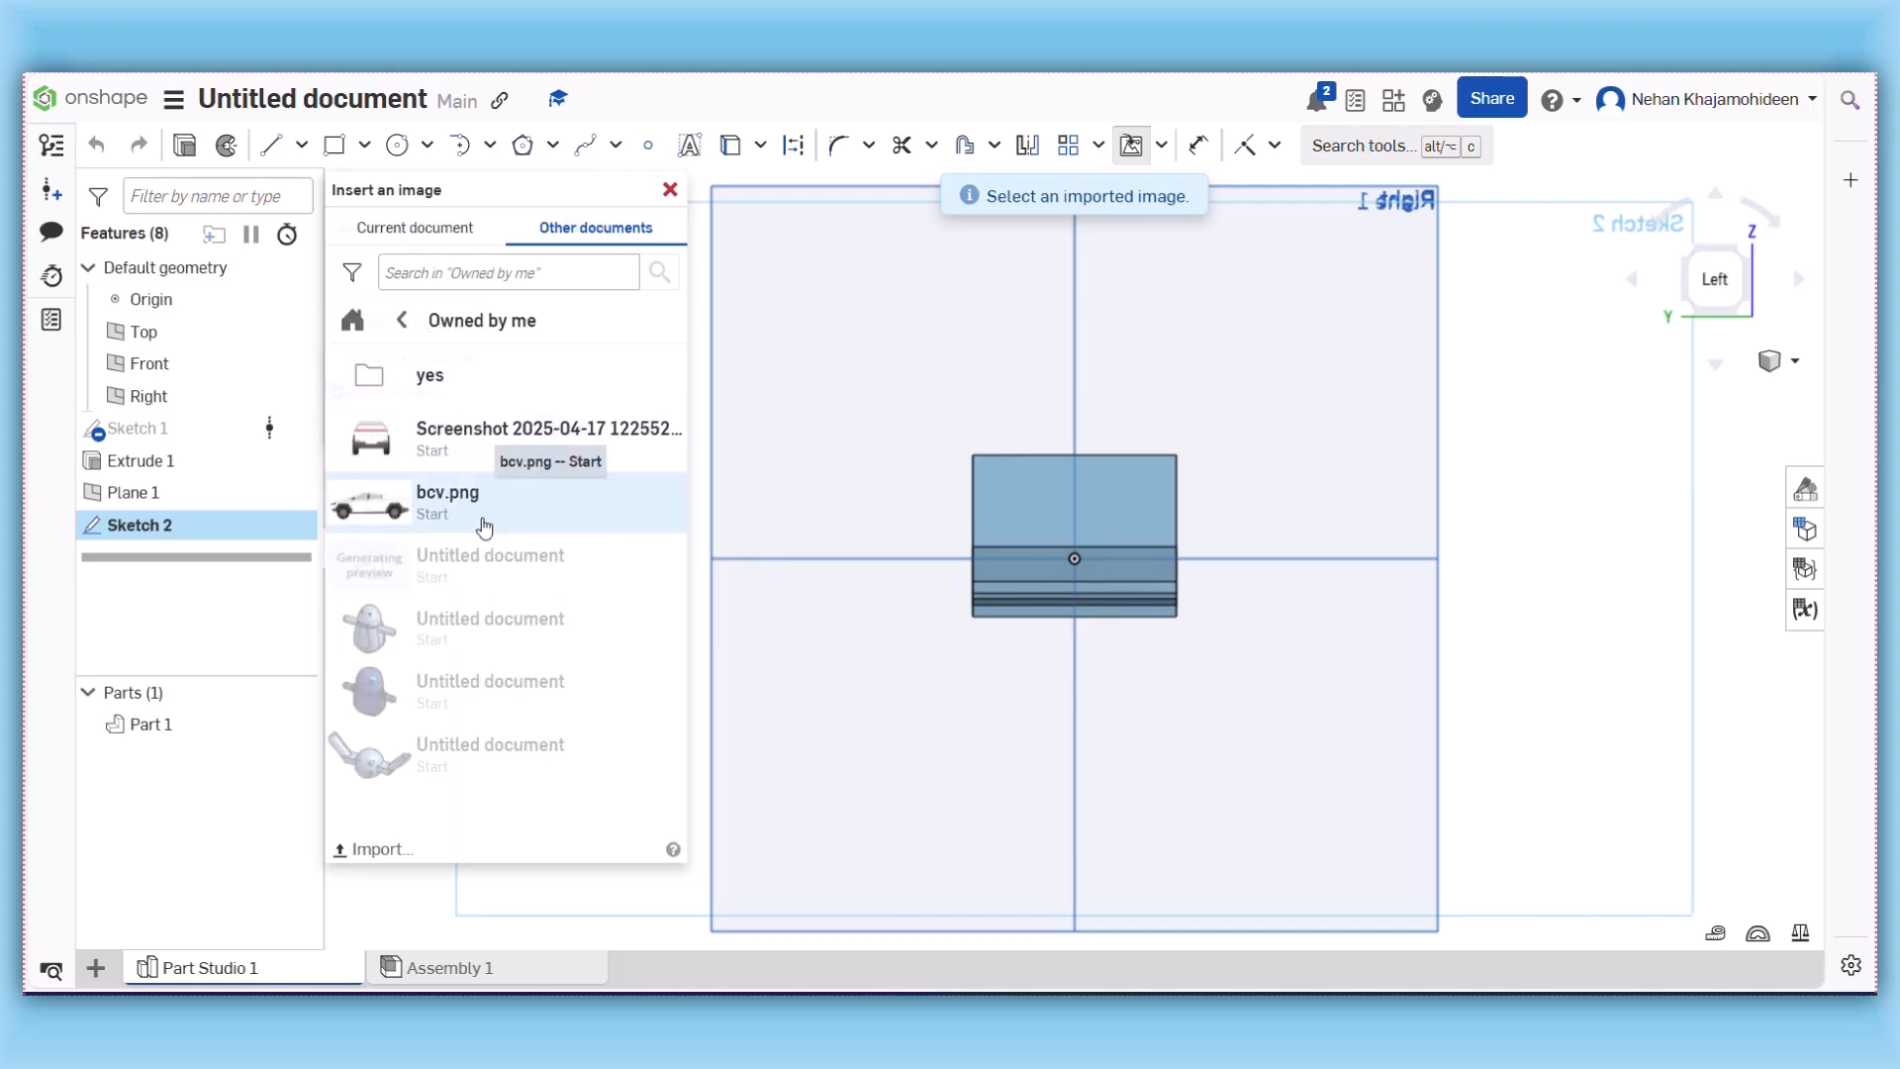
{"action": "left_click", "coordinate": [520, 436]}
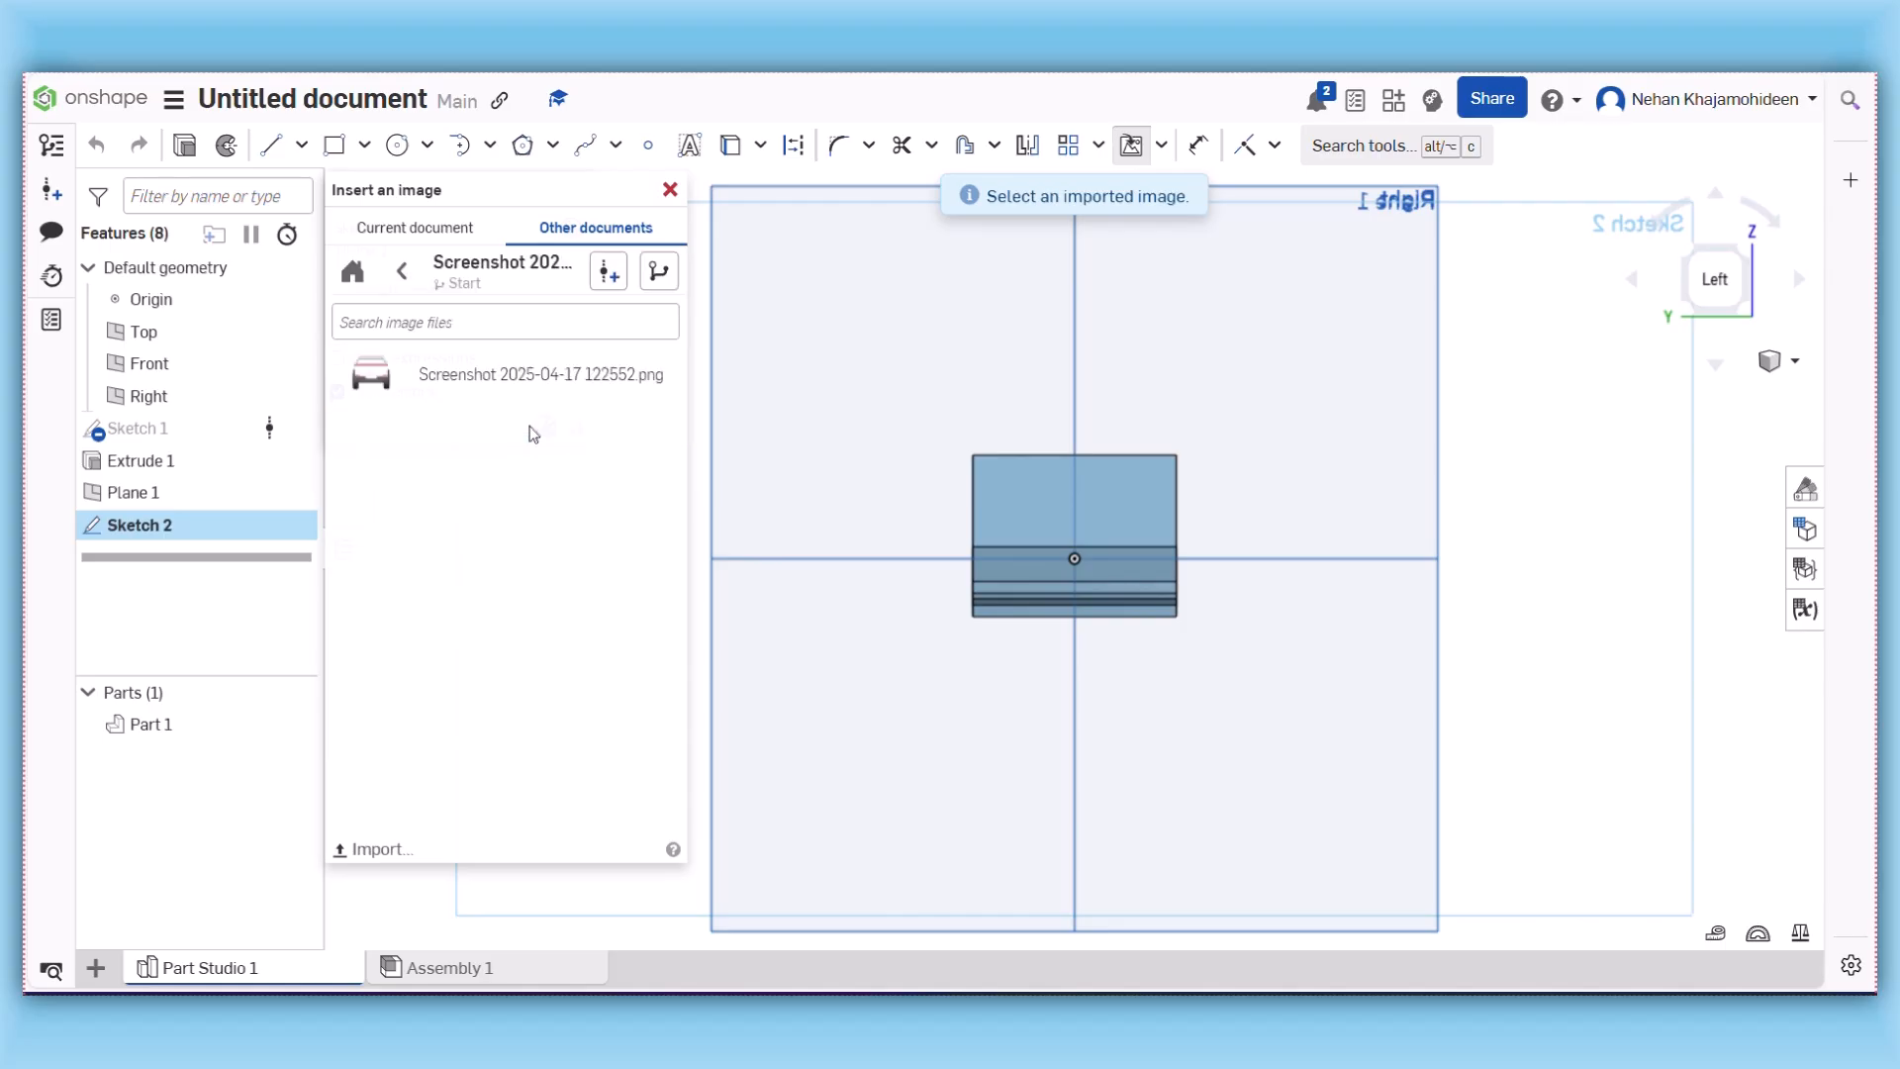
{"action": "left_click", "coordinate": [540, 392]}
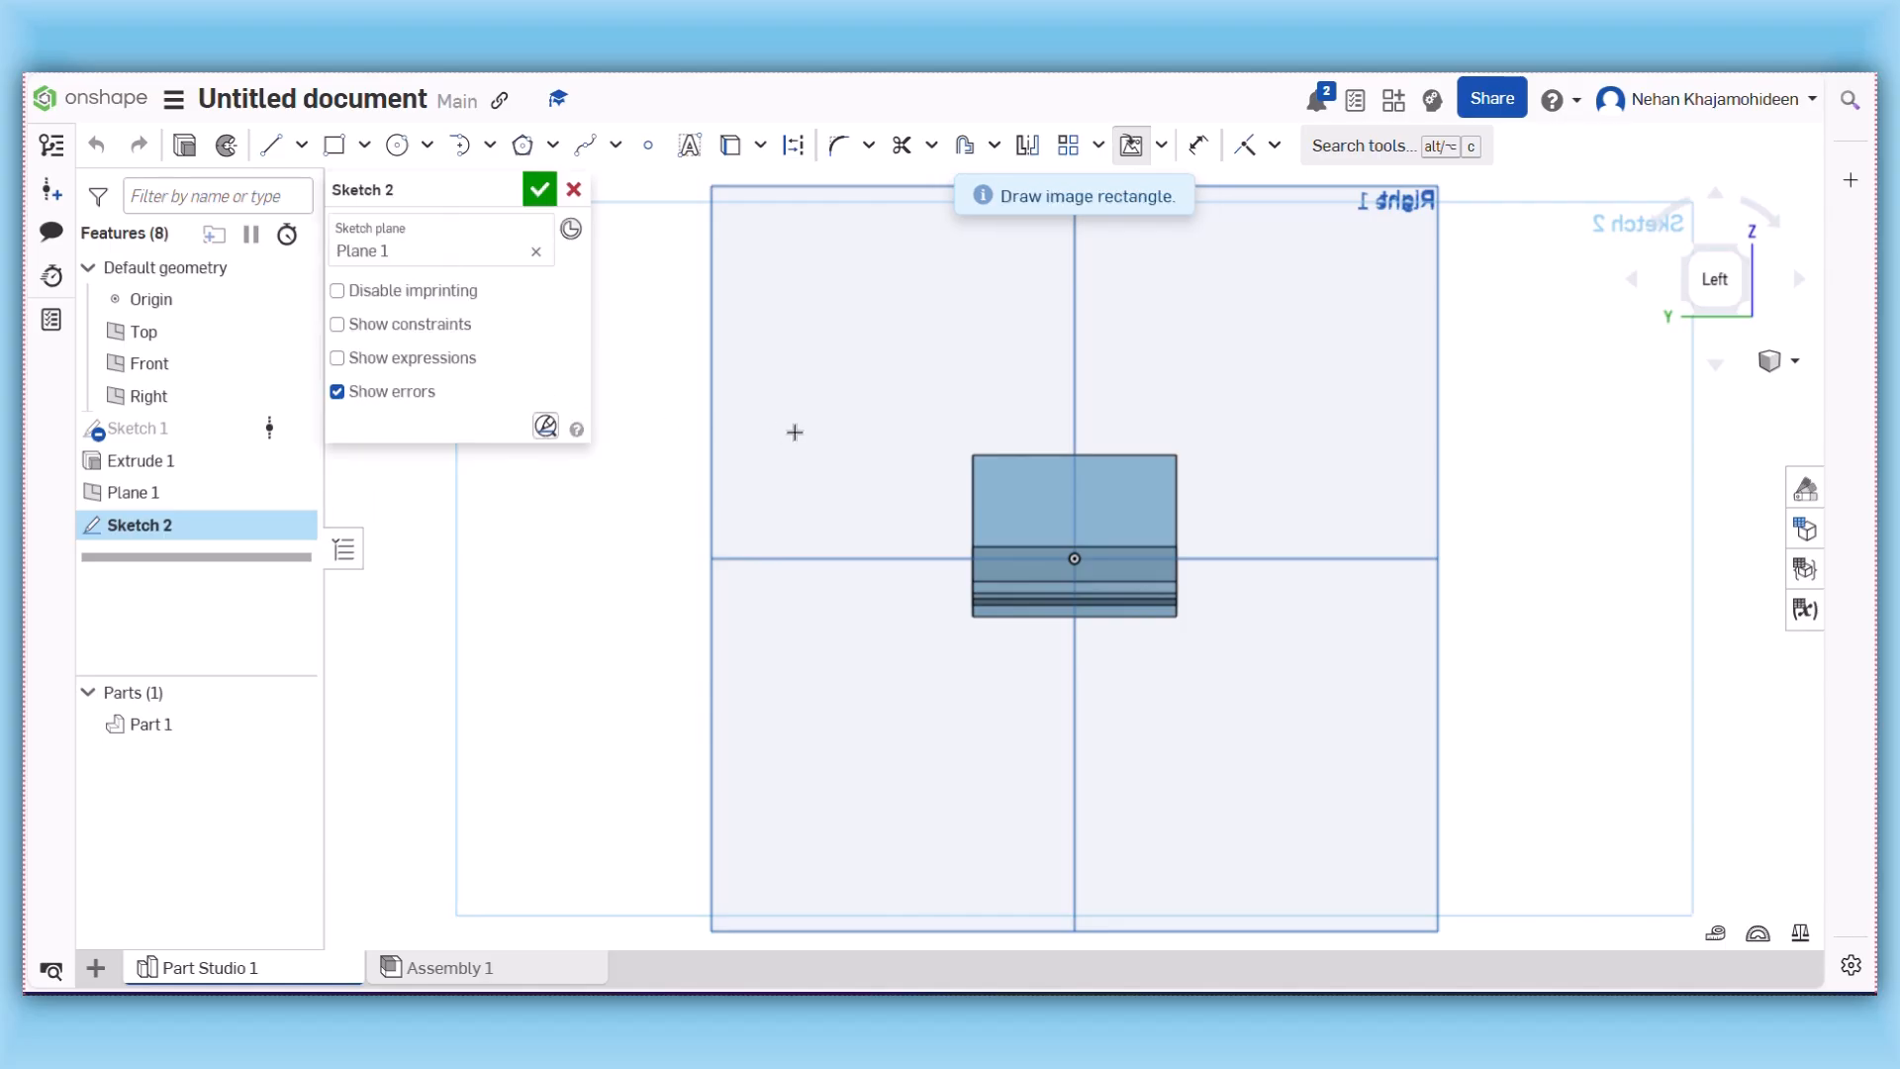
- Place the rear-view truck image with its rectangle starting at the body's upper corner, and try to shift it toward the body's centre
{"action": "left_click", "coordinate": [972, 451]}
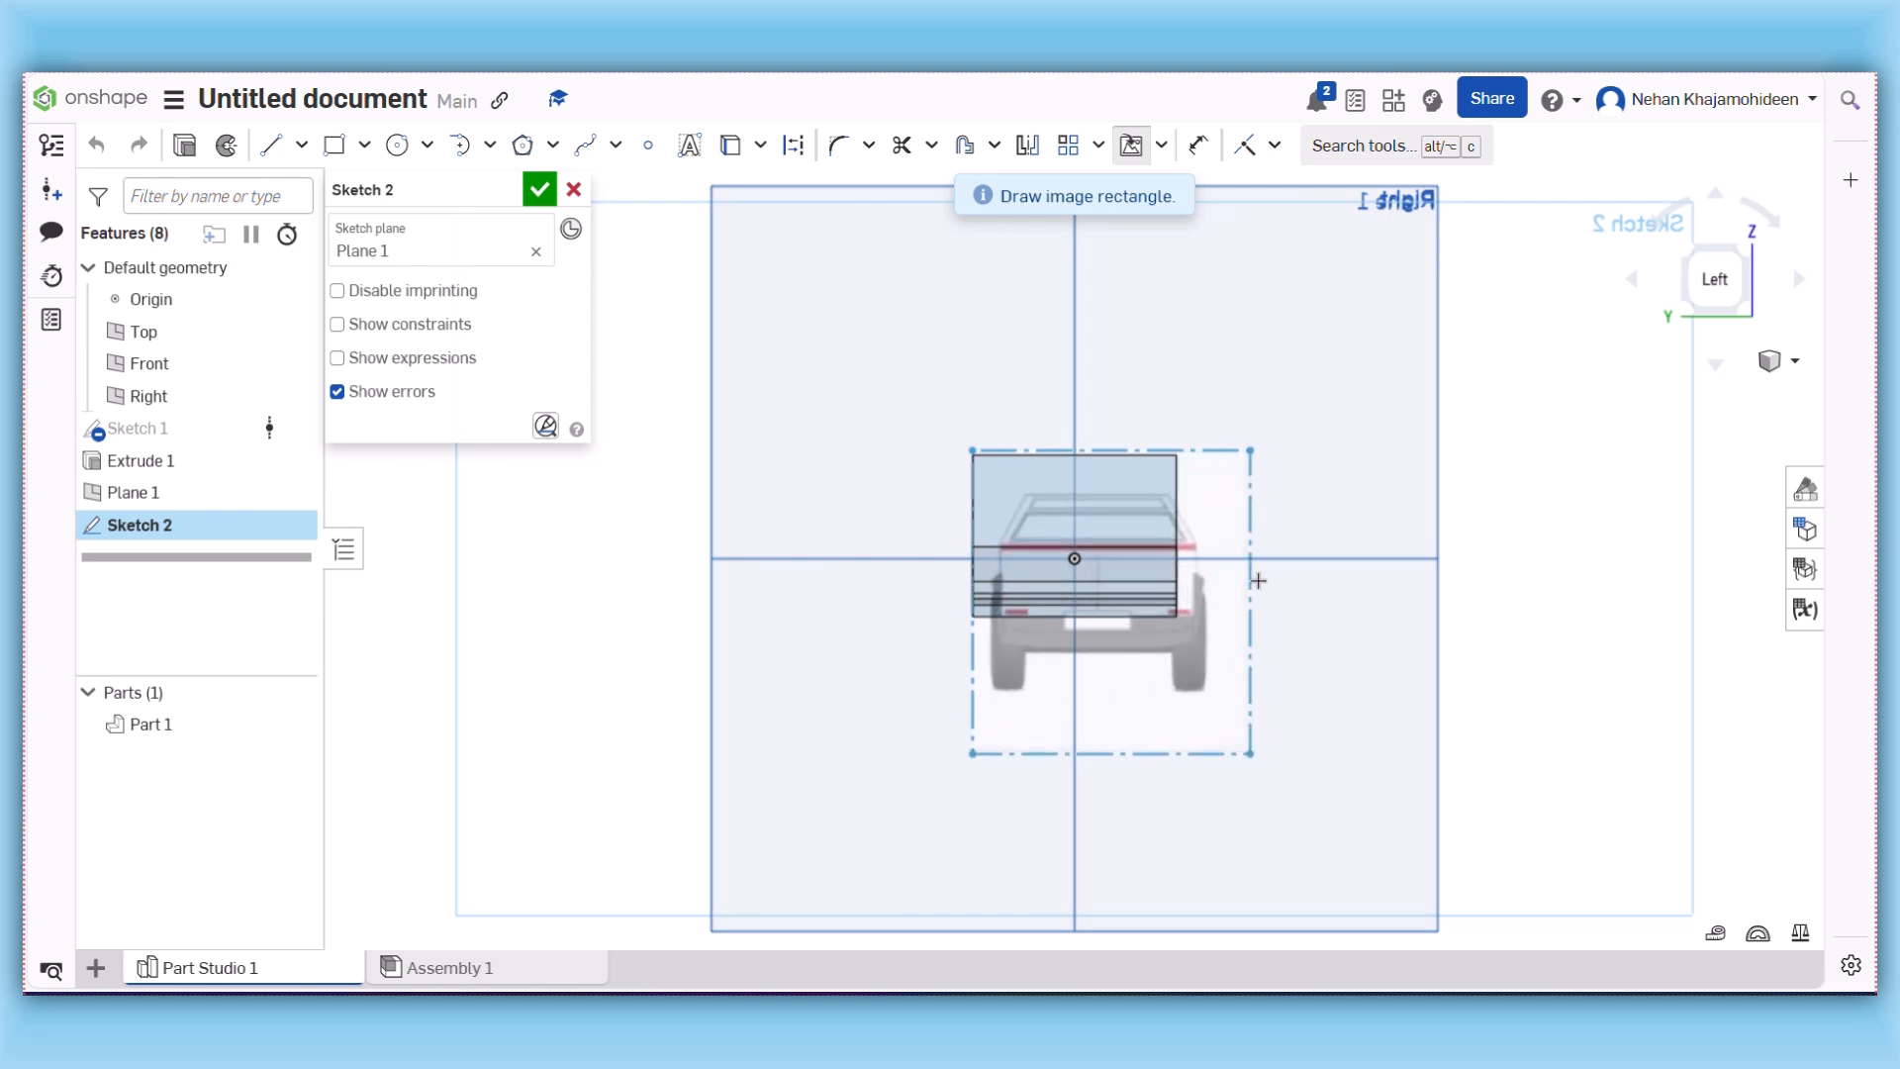
{"action": "left_click", "coordinate": [1261, 583]}
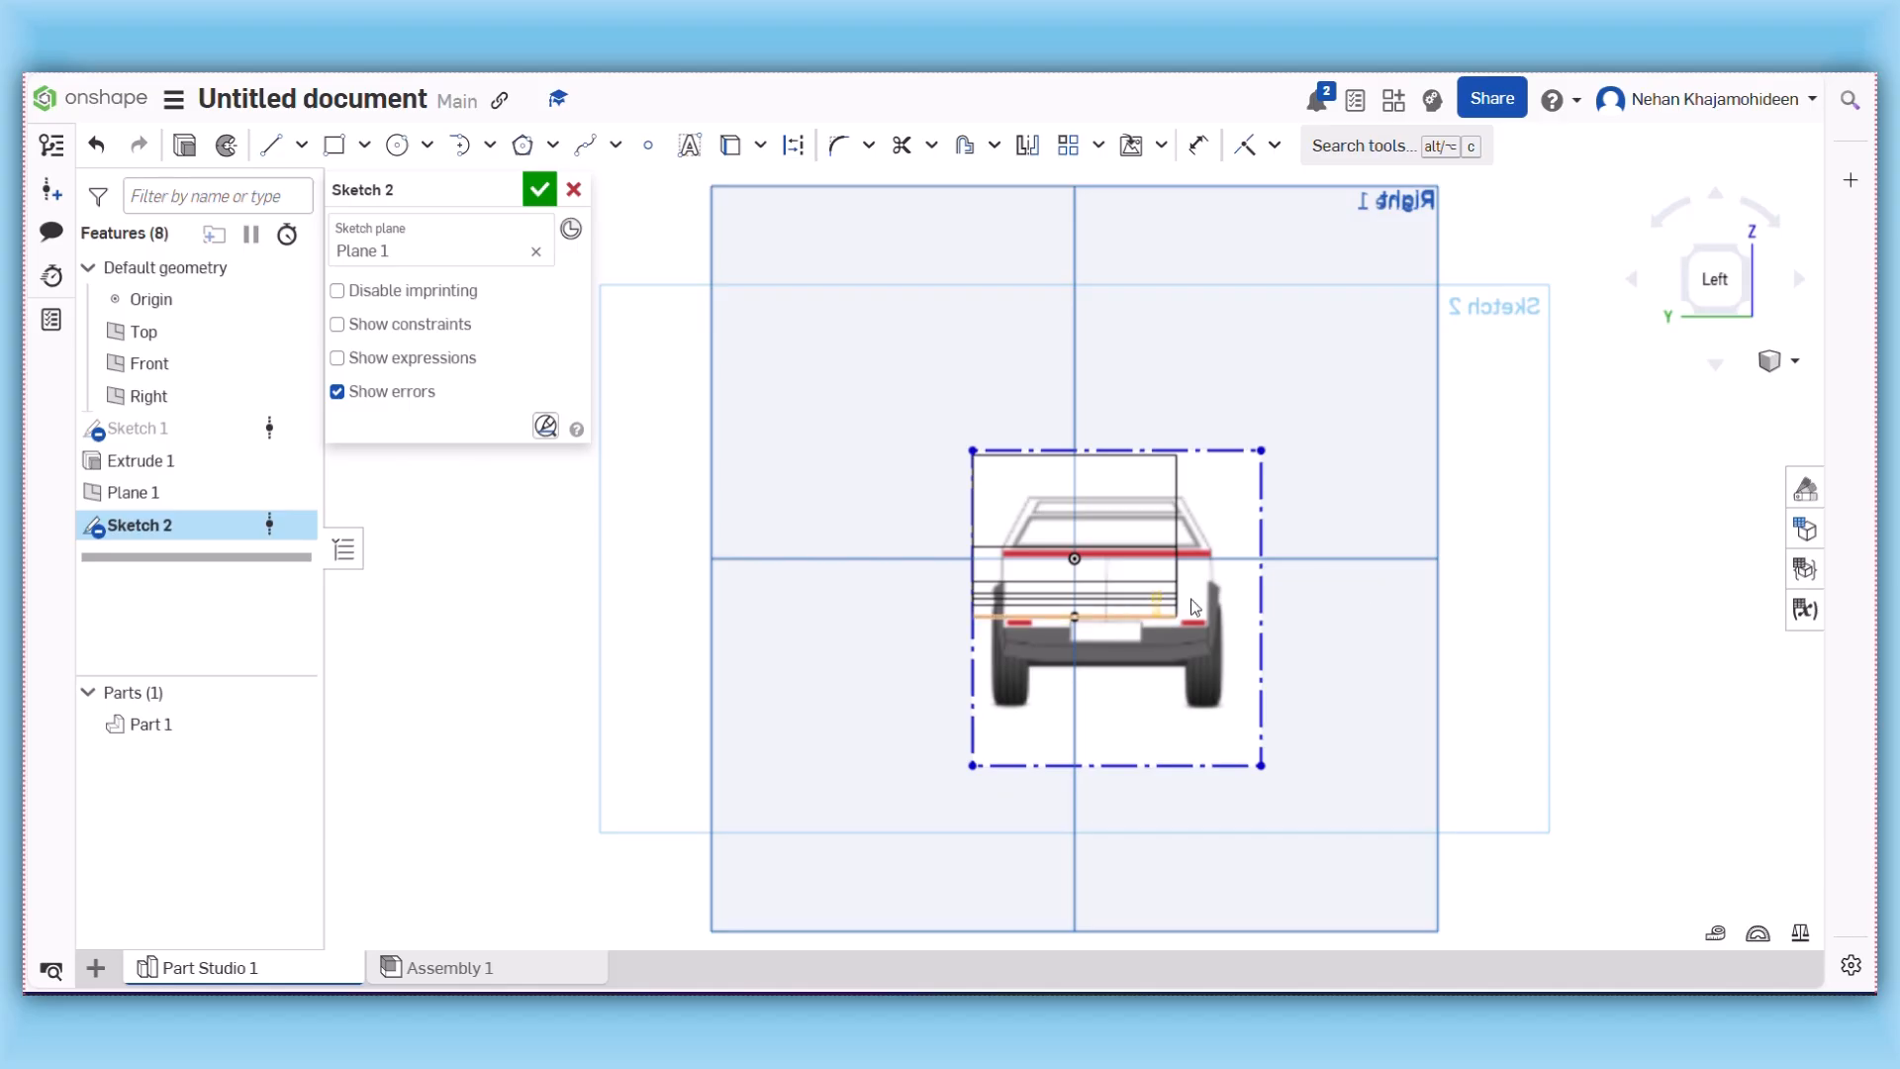
{"action": "left_click_drag", "start_coordinate": [1180, 660], "coordinate": [1116, 622]}
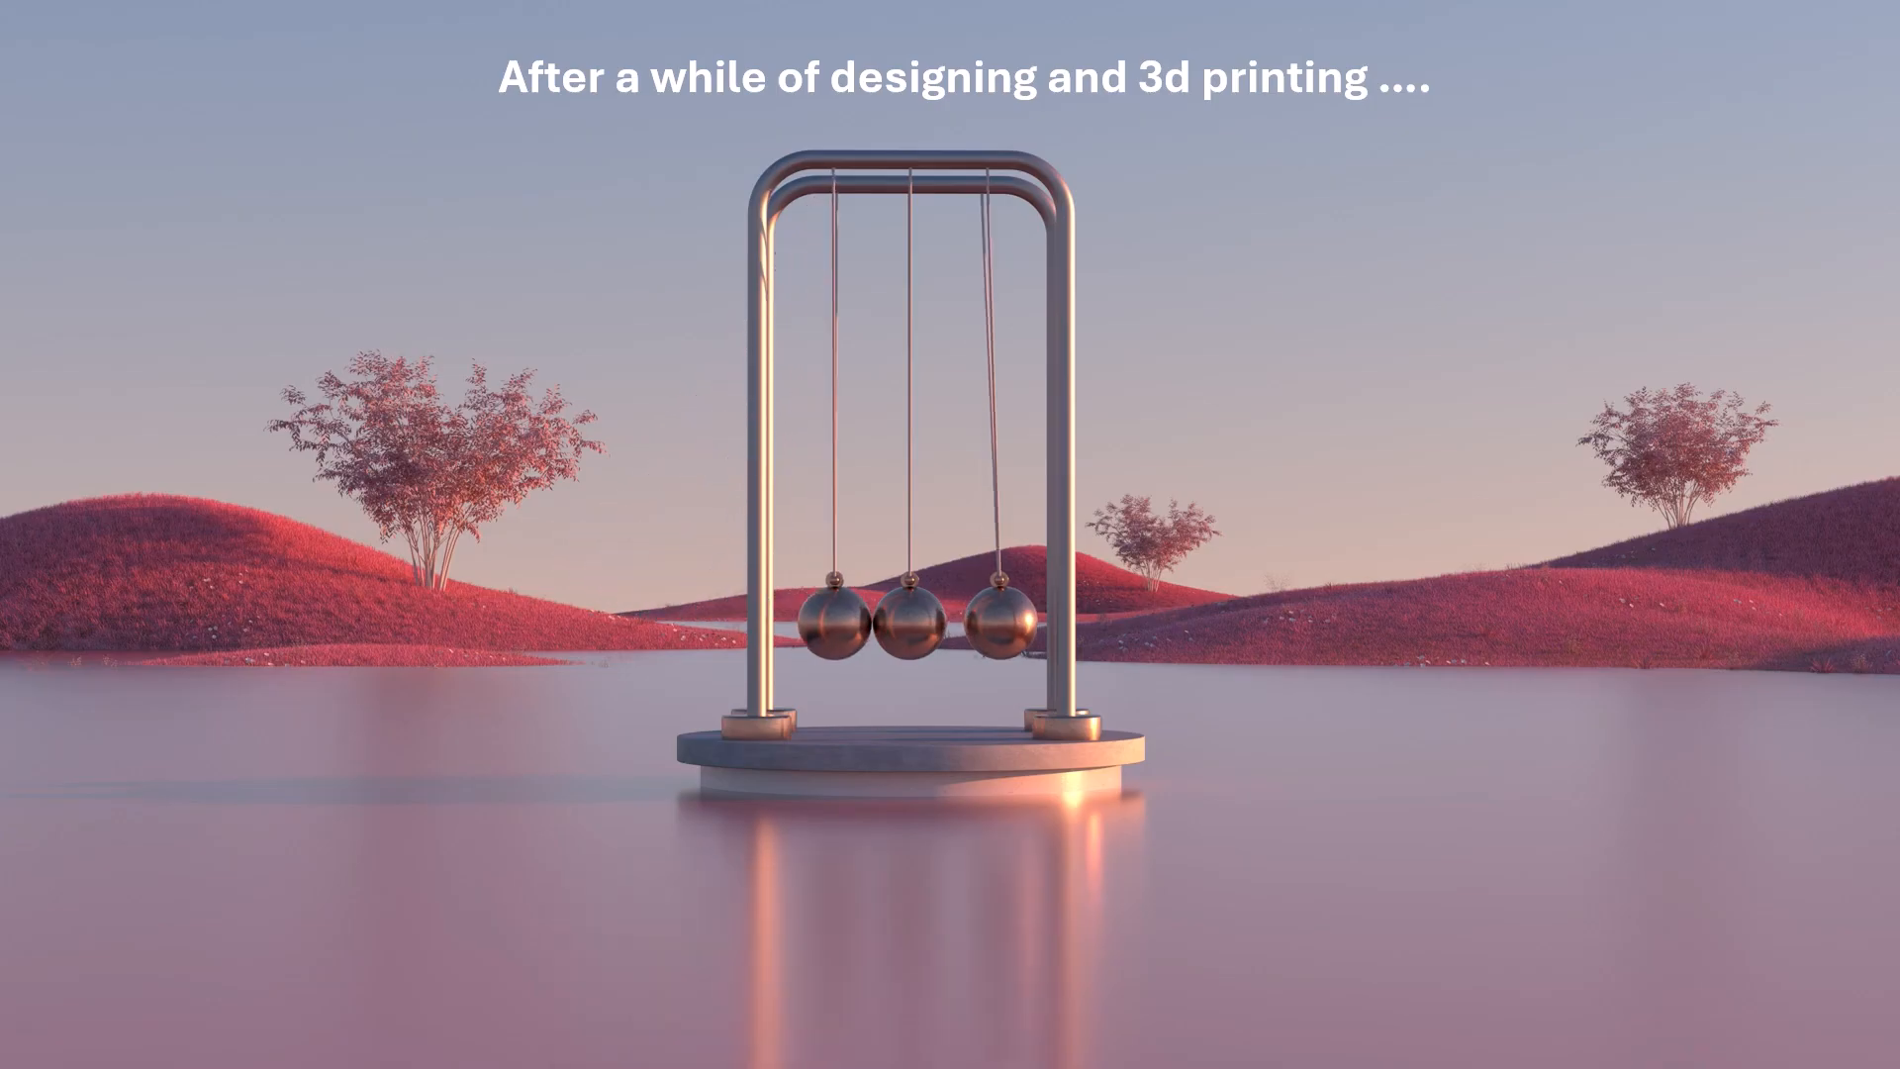